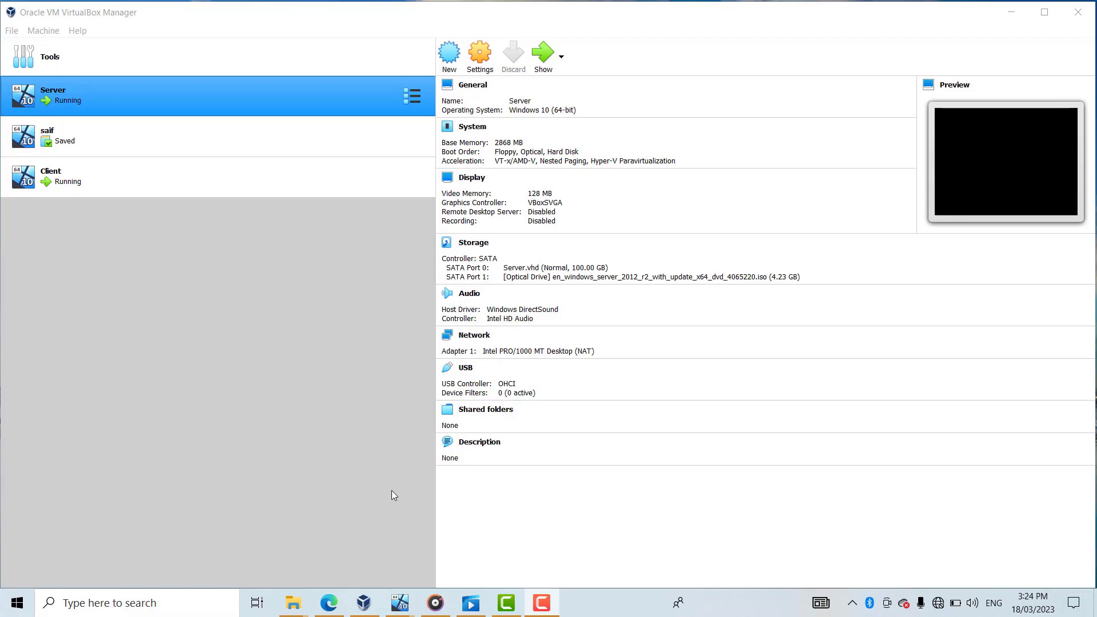
- Bring the AGENDA.pdf lesson agenda in Microsoft Edge to the front
mouse_move(337, 605)
left_click(333, 537)
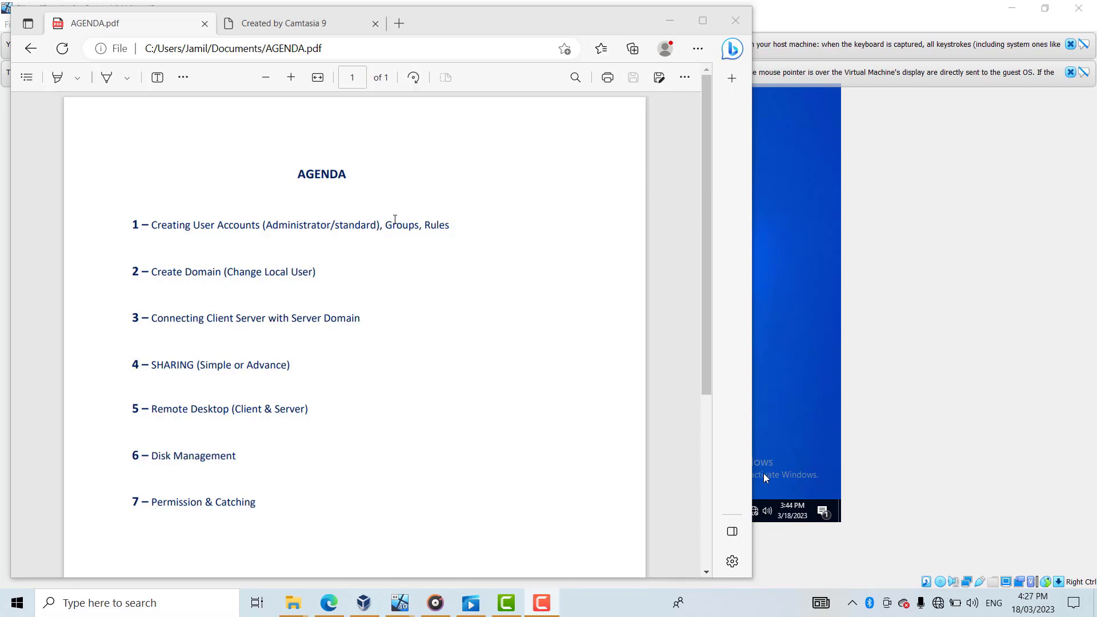
- Minimize Edge to reveal the Client VM desktop
left_click(679, 21)
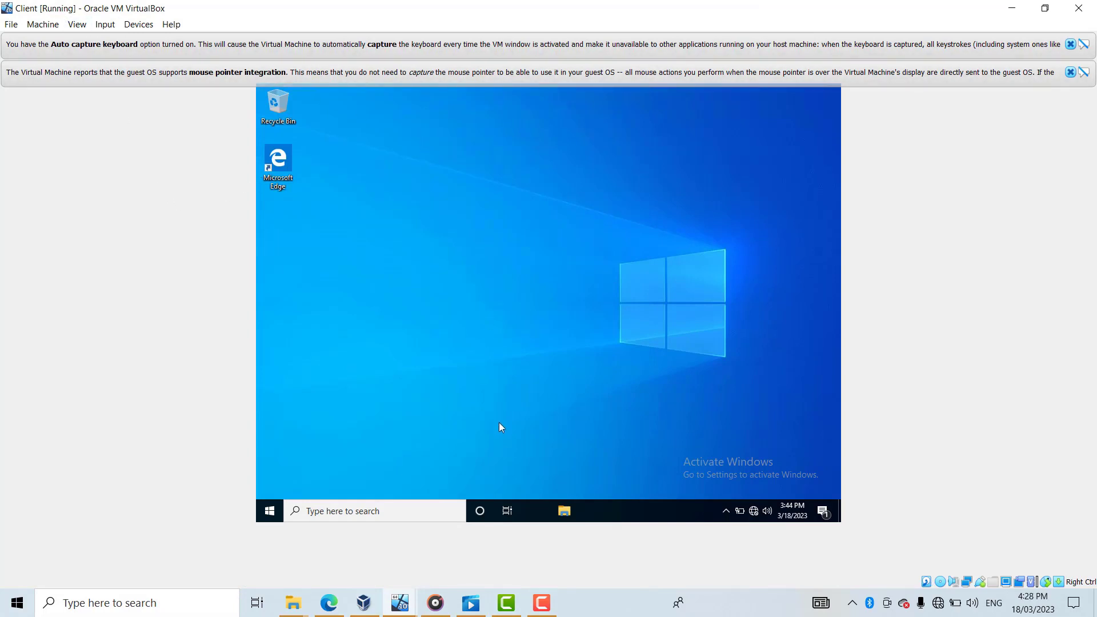
mouse_move(399, 603)
left_click(485, 549)
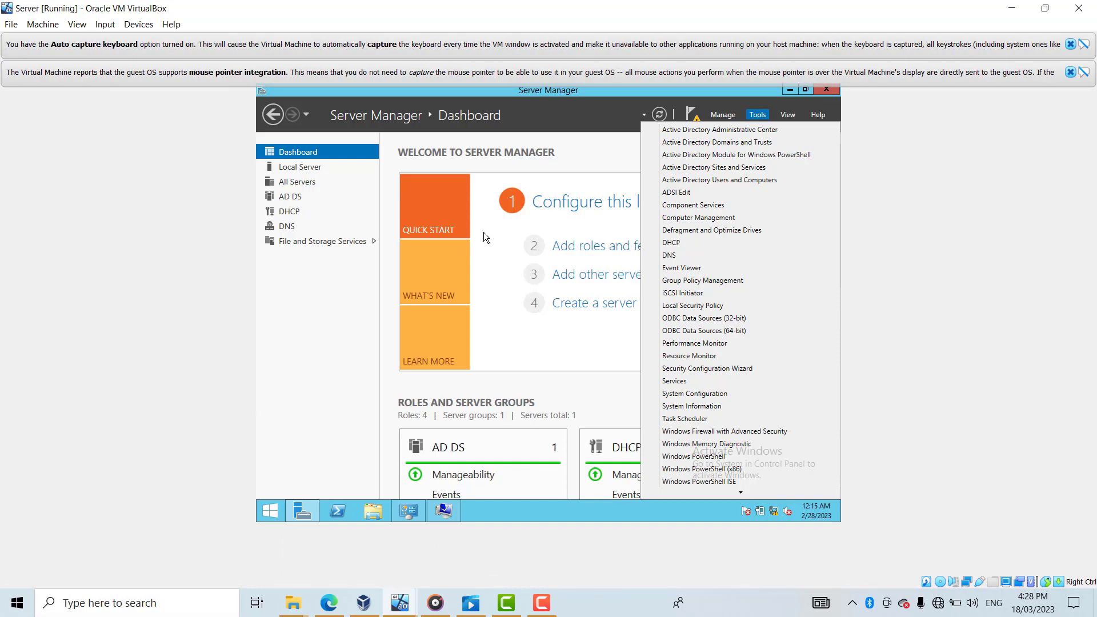
left_click(311, 304)
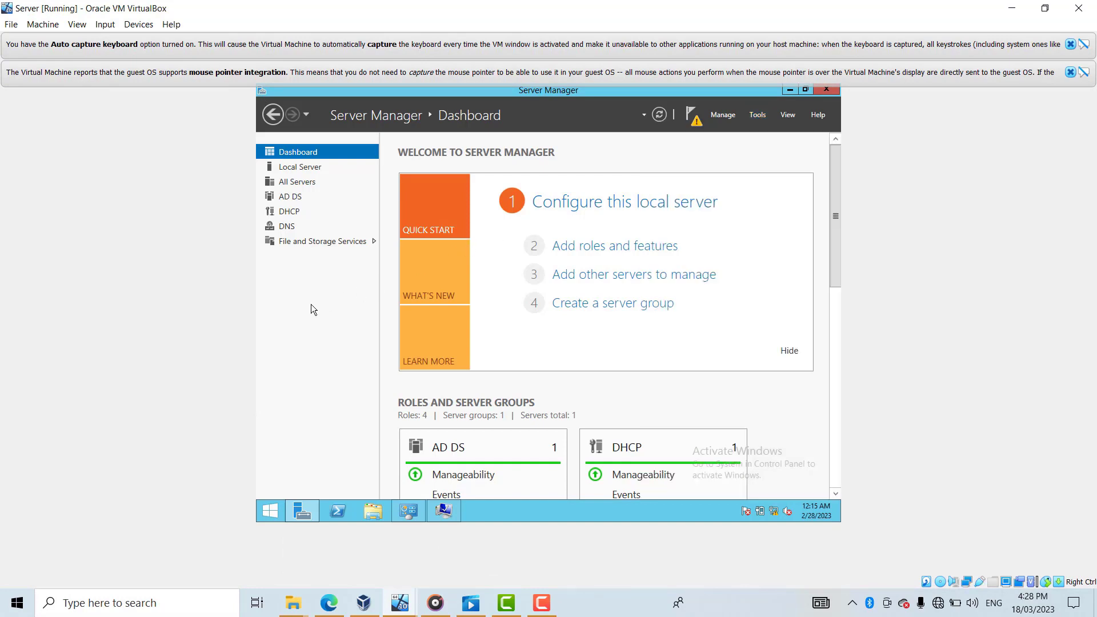
left_click(1014, 8)
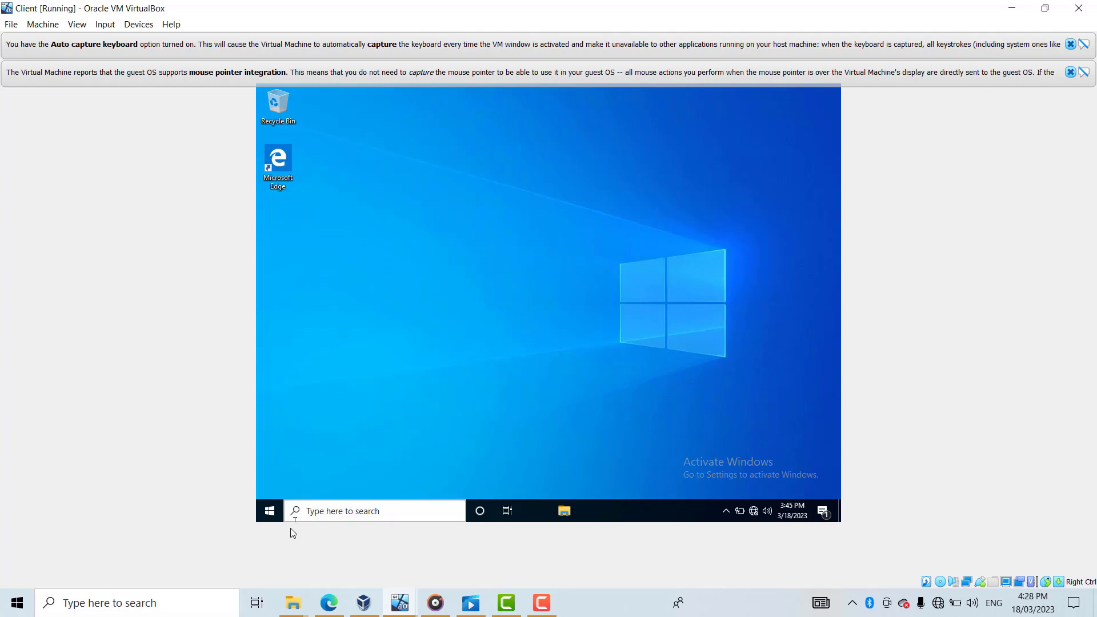
left_click(335, 510)
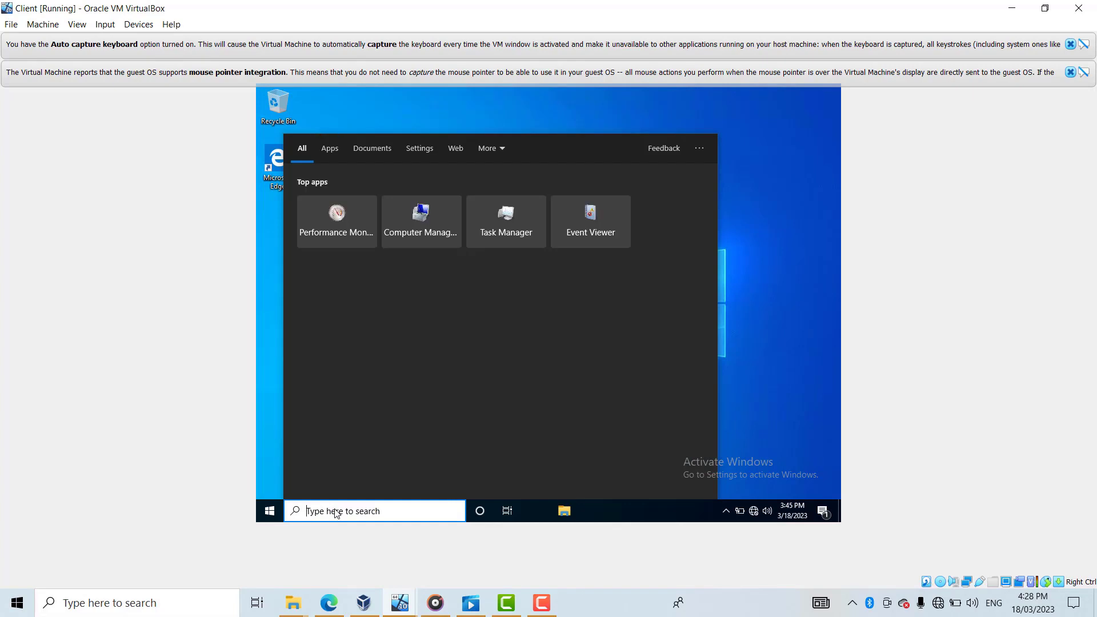
type("calculator")
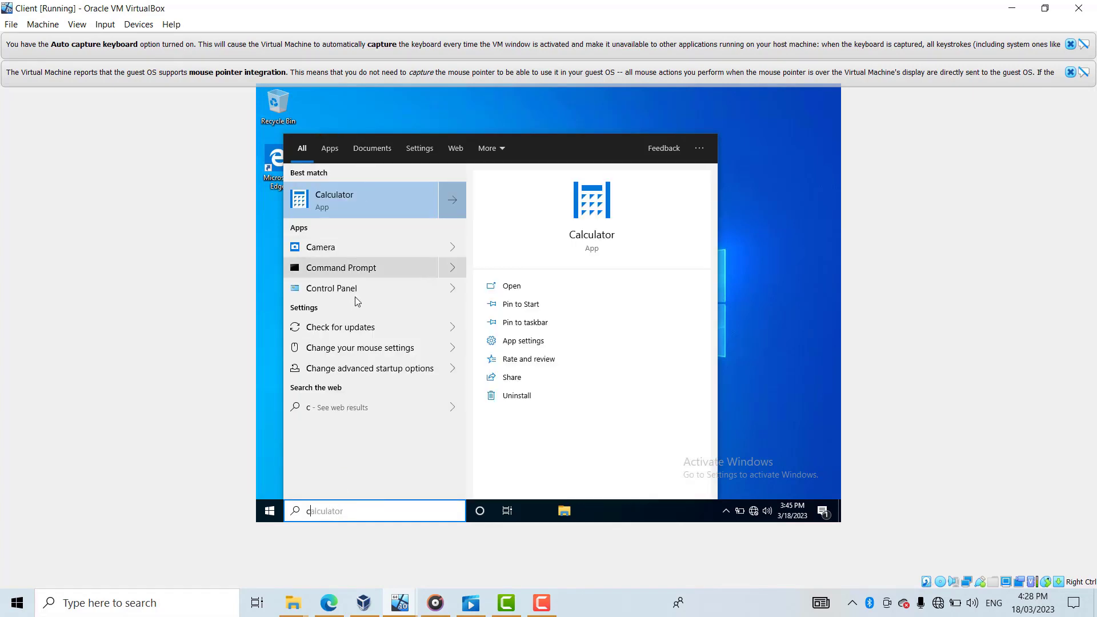
left_click(355, 292)
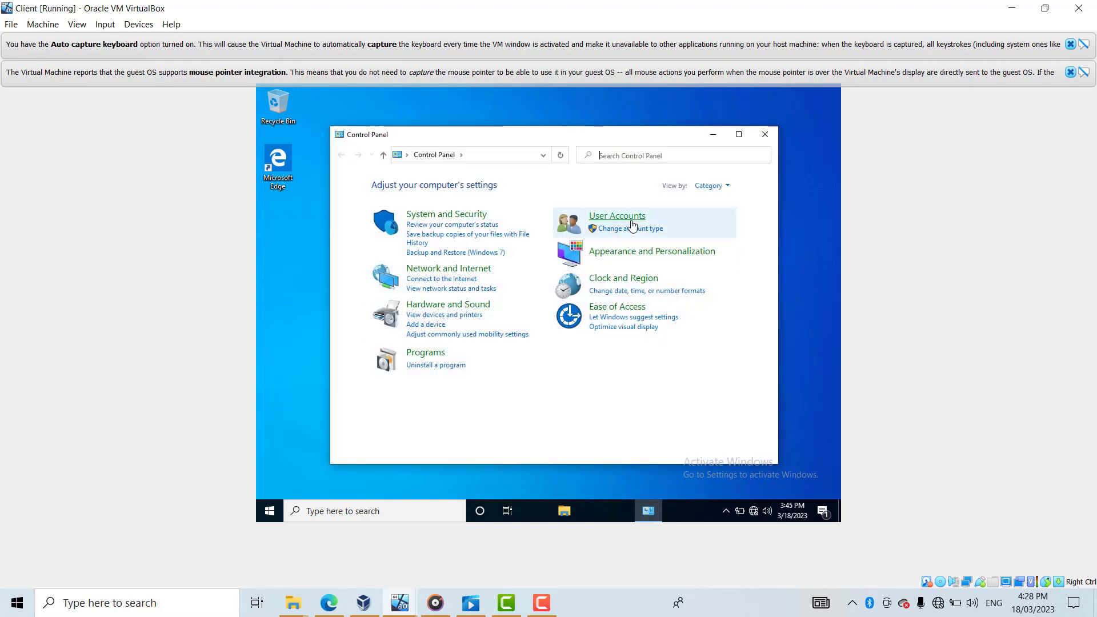
left_click(620, 220)
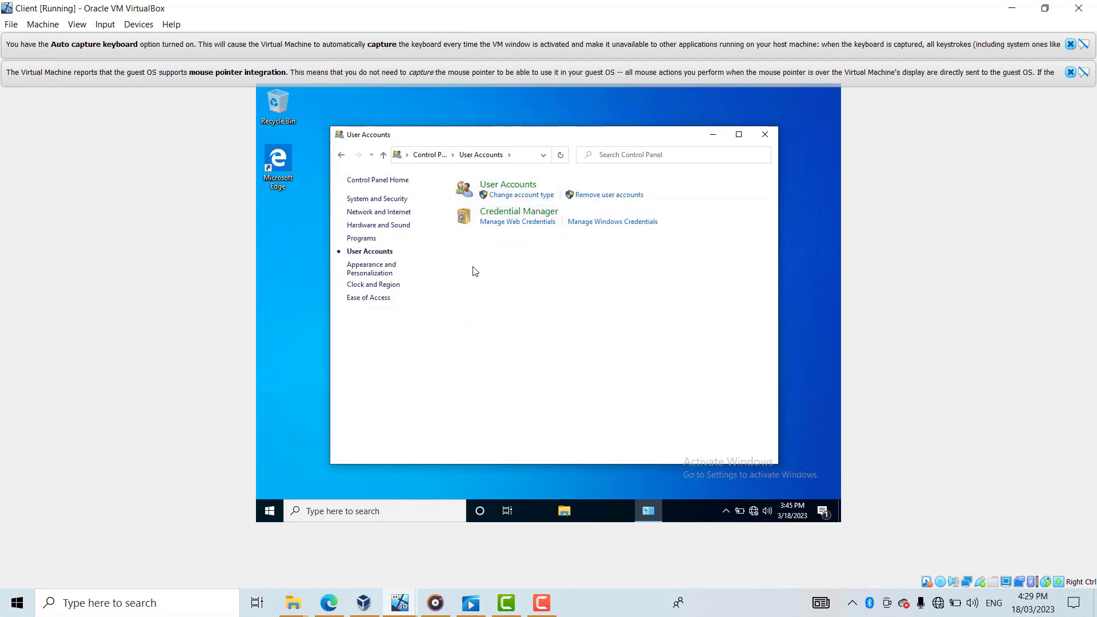
left_click(528, 197)
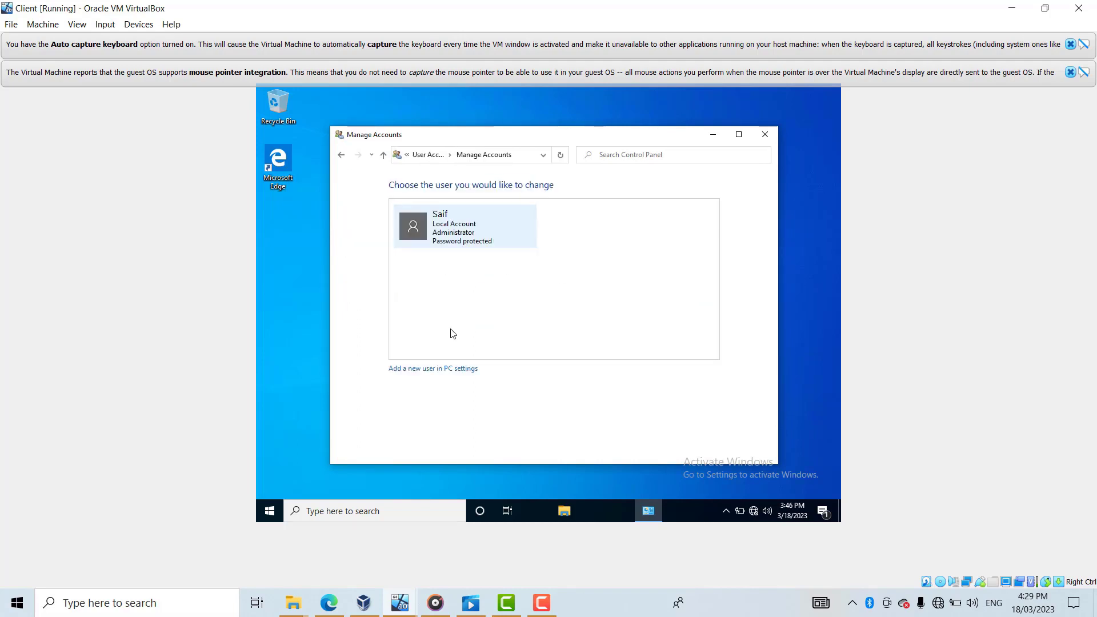
left_click(431, 369)
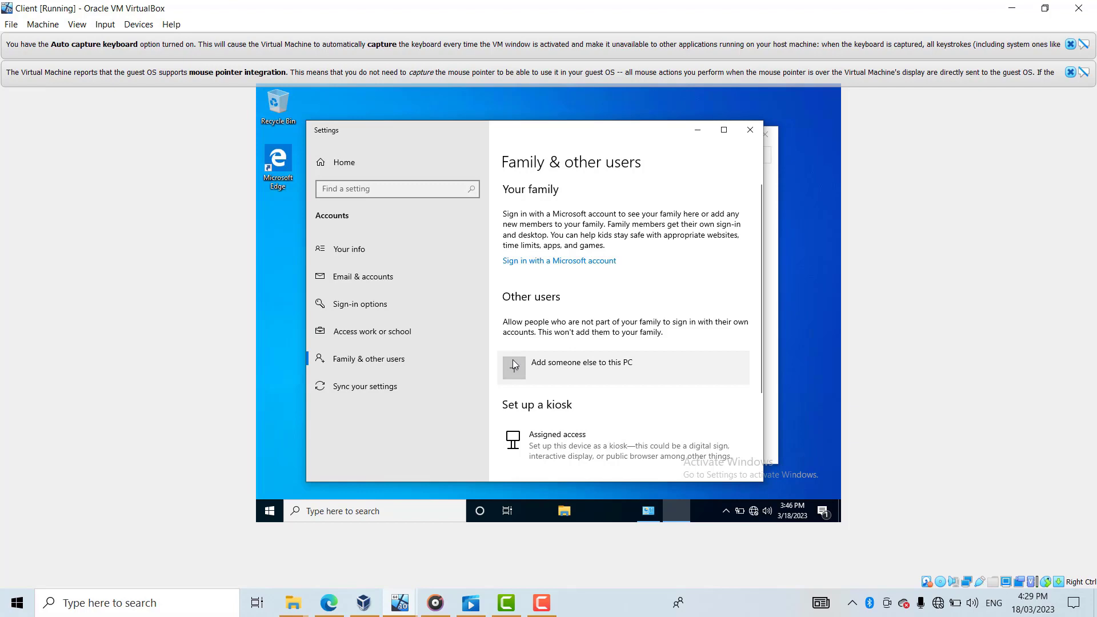
left_click(750, 130)
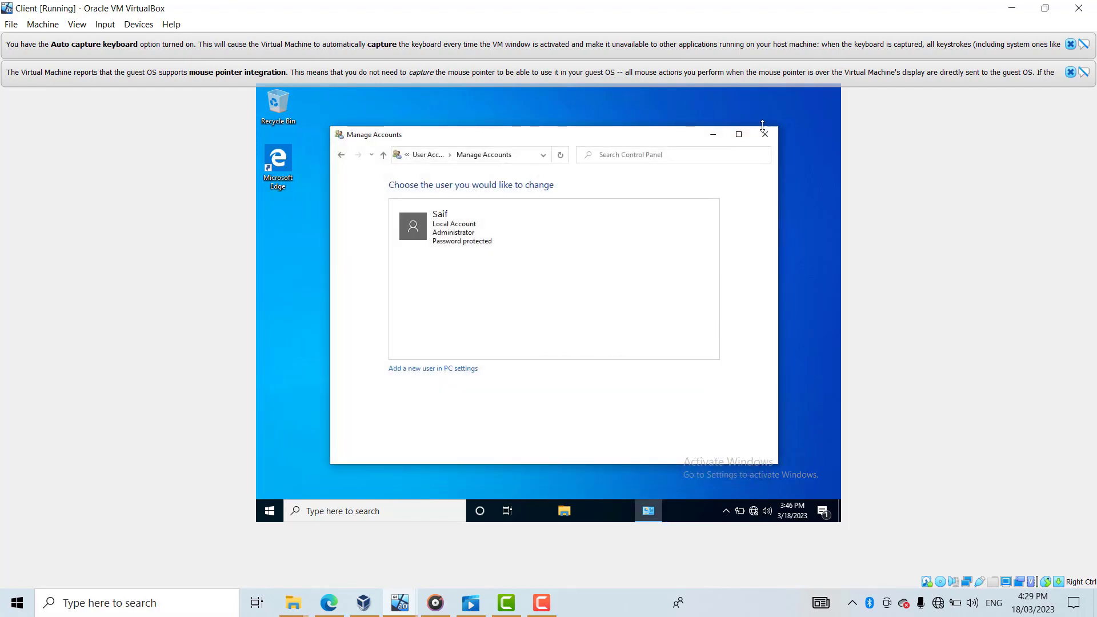
left_click(766, 136)
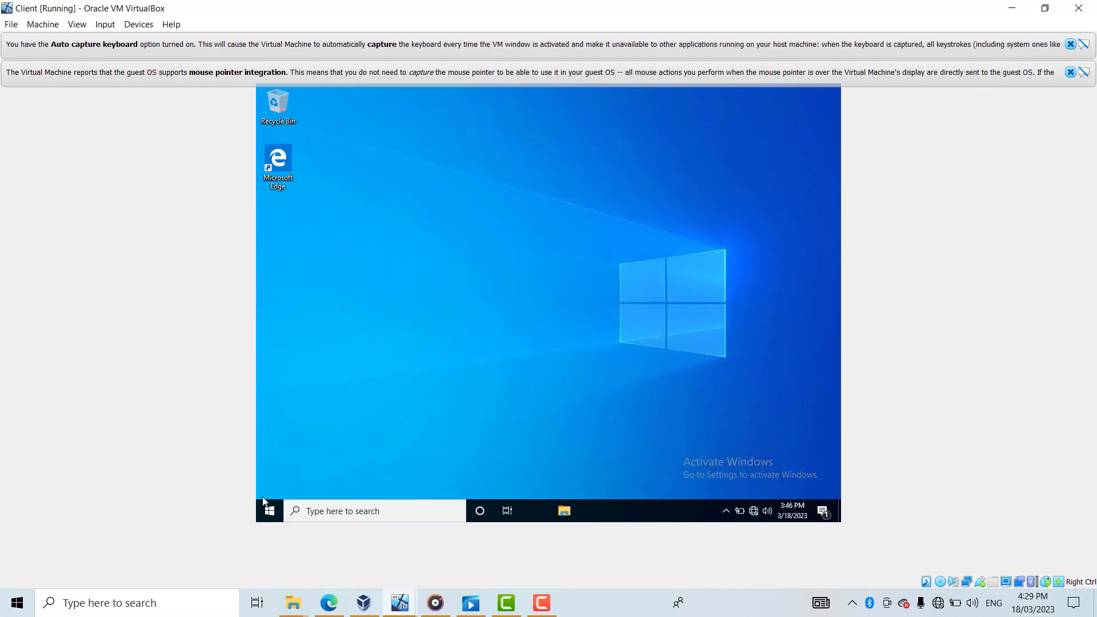
right_click(271, 512)
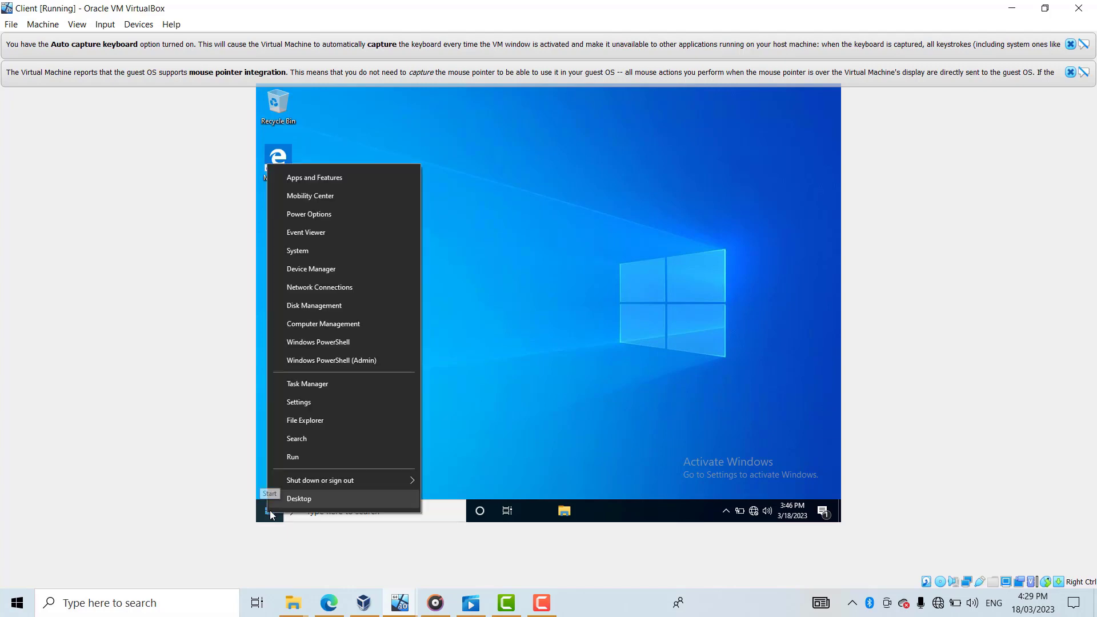
left_click(554, 342)
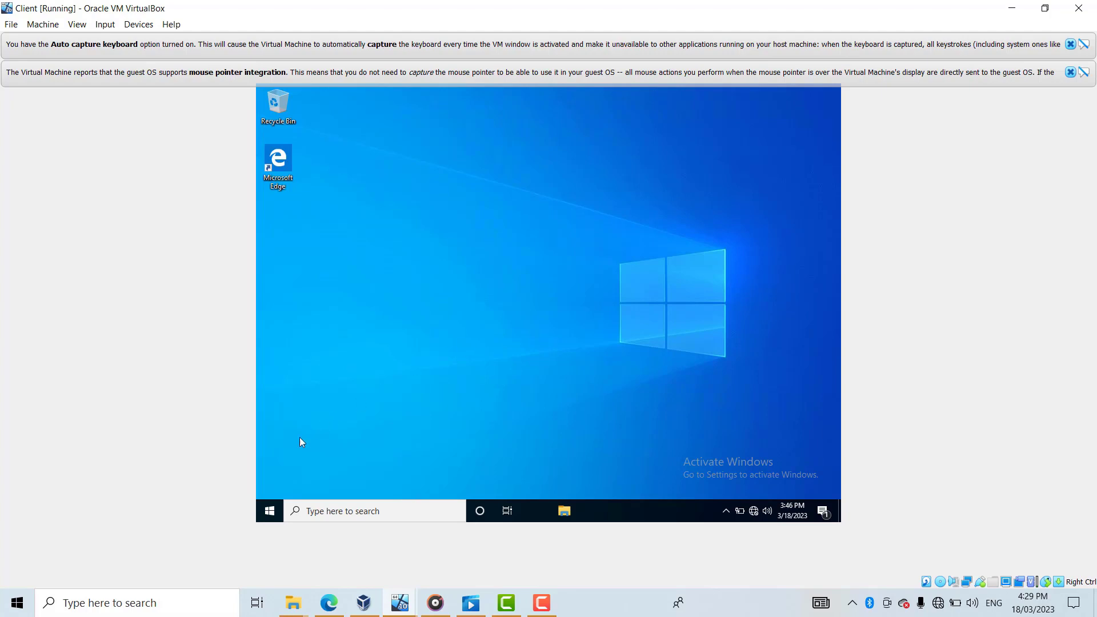
right_click(271, 513)
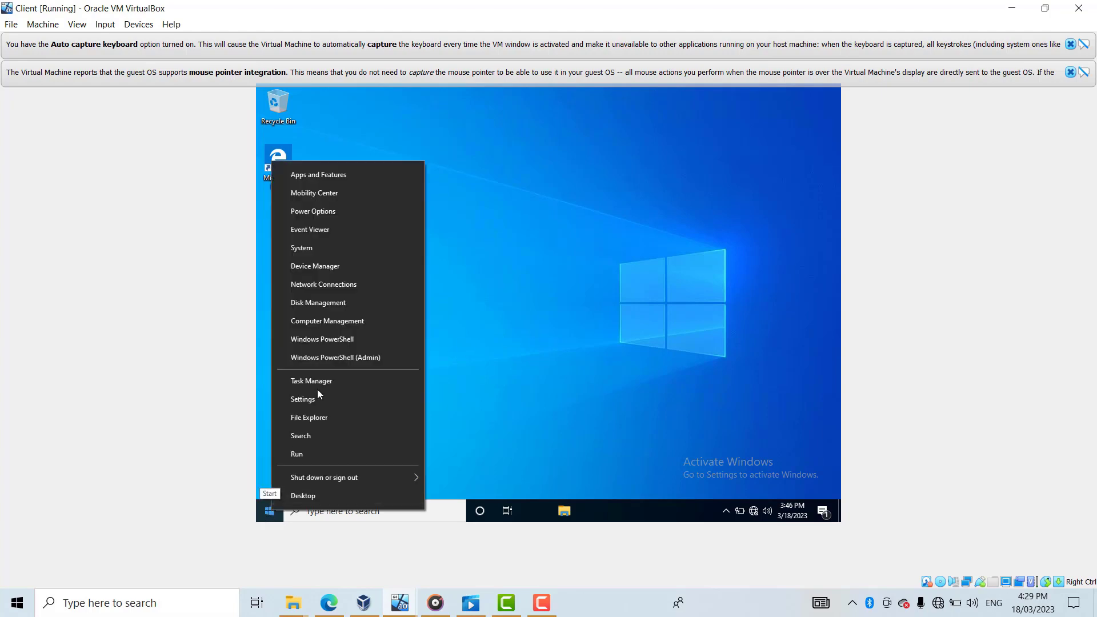
left_click(334, 324)
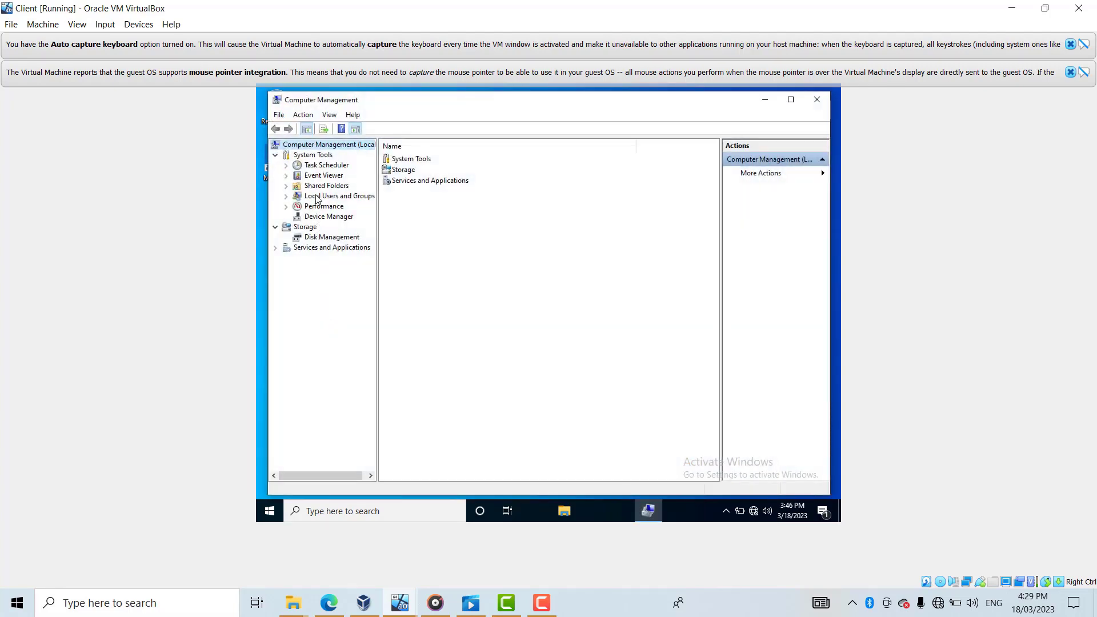
left_click(286, 196)
right_click(322, 207)
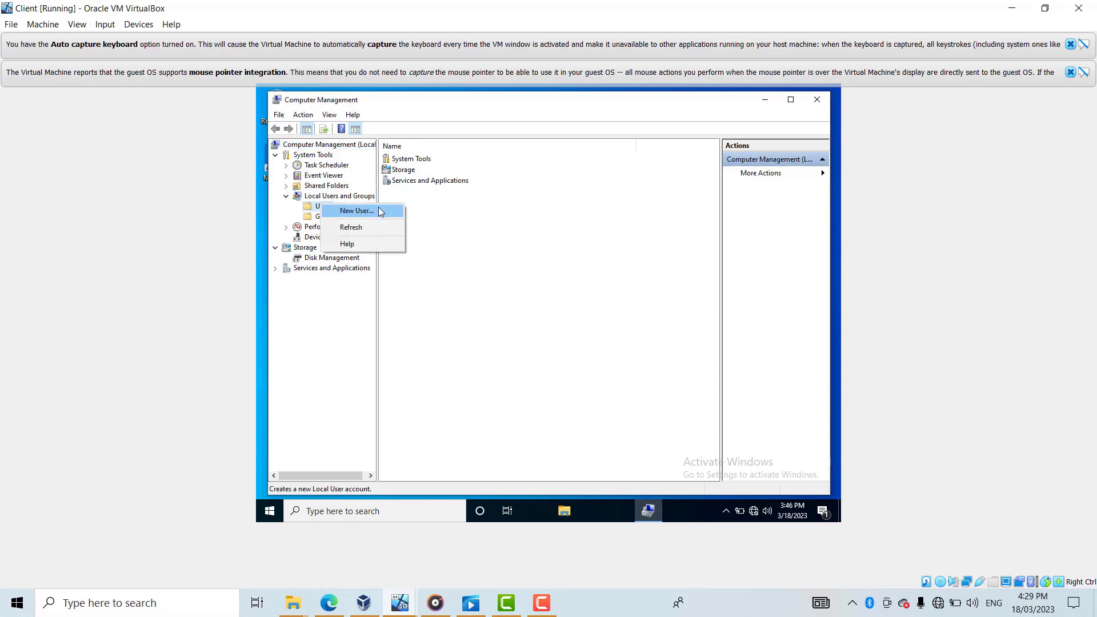
left_click(357, 211)
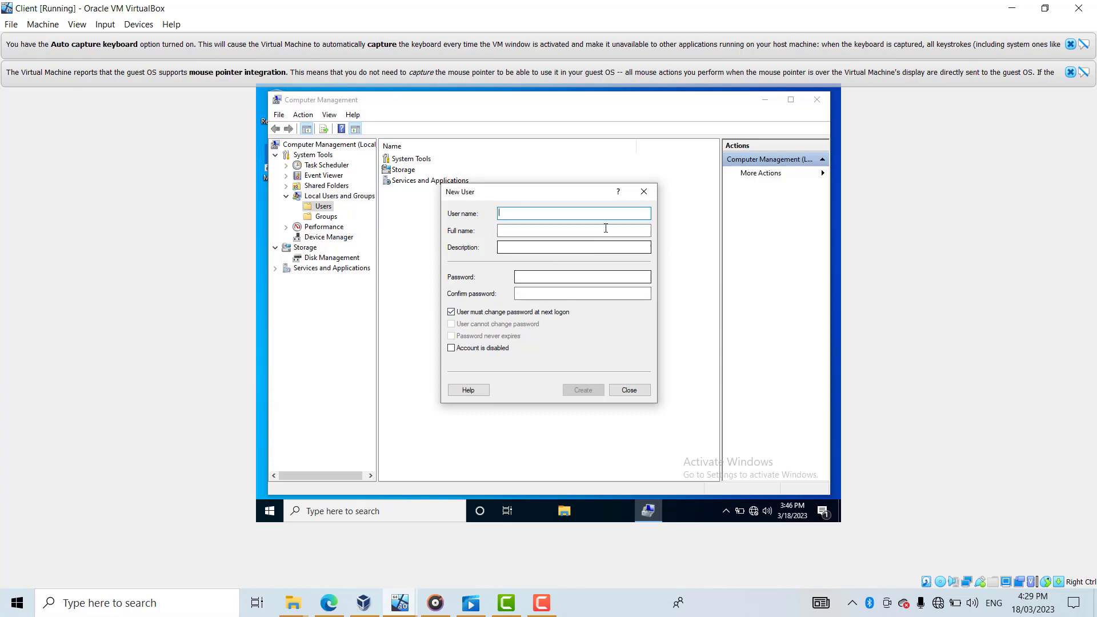
left_click(644, 196)
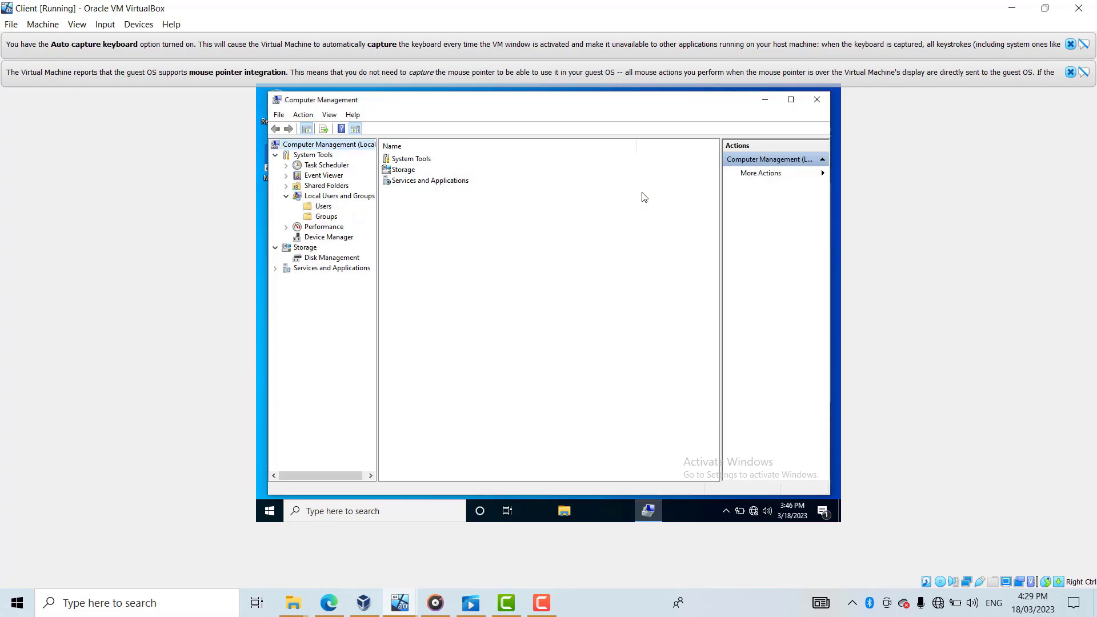
left_click(818, 100)
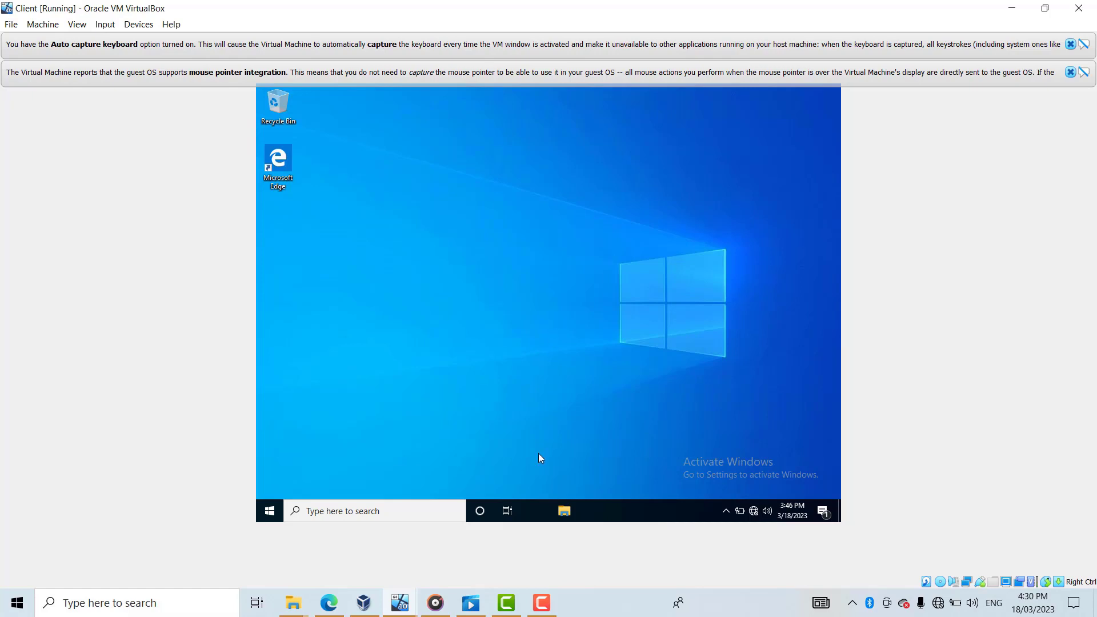
mouse_move(400, 603)
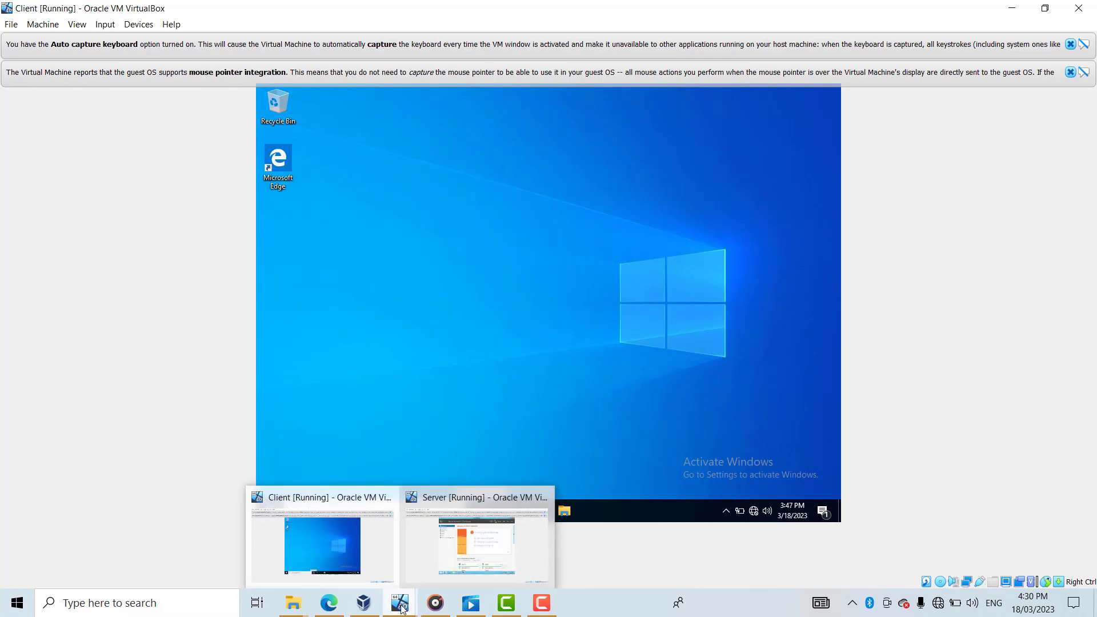
left_click(451, 560)
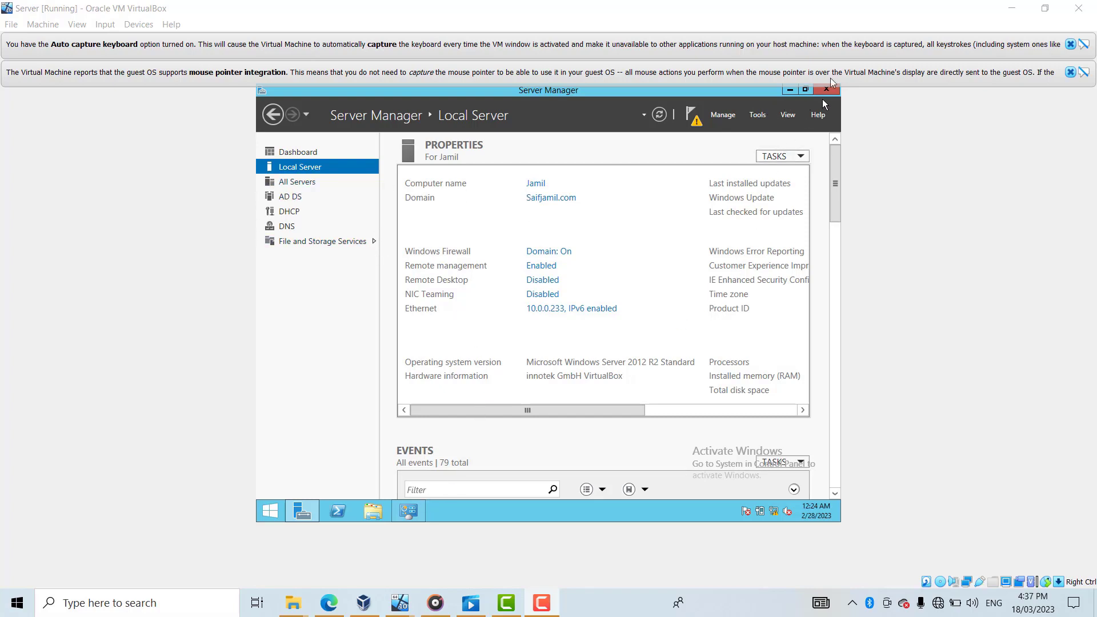
left_click(285, 150)
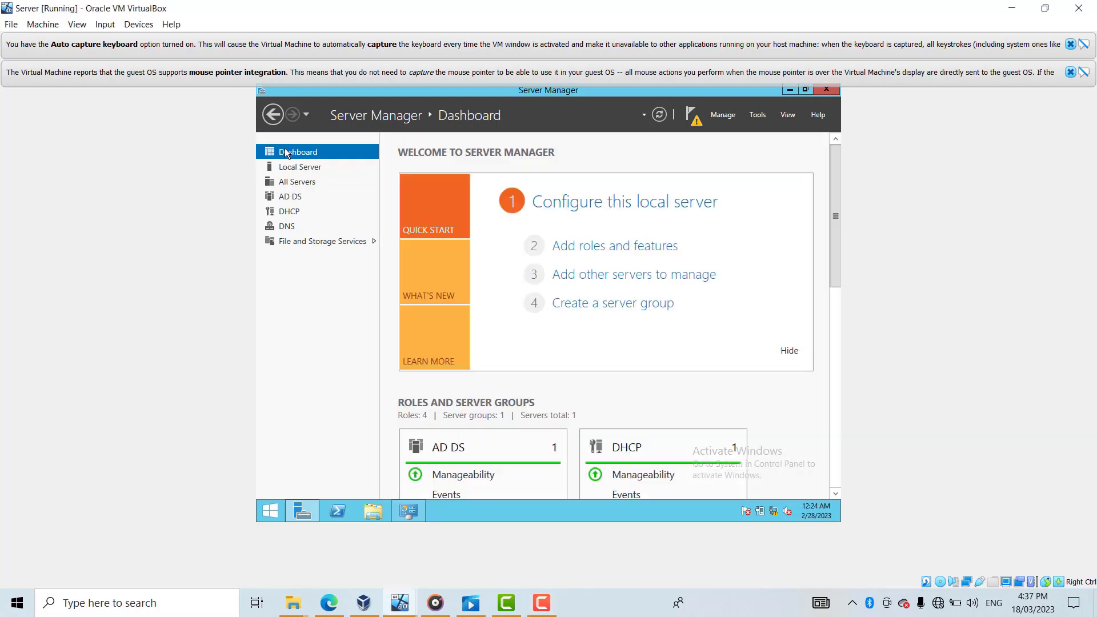
left_click(723, 114)
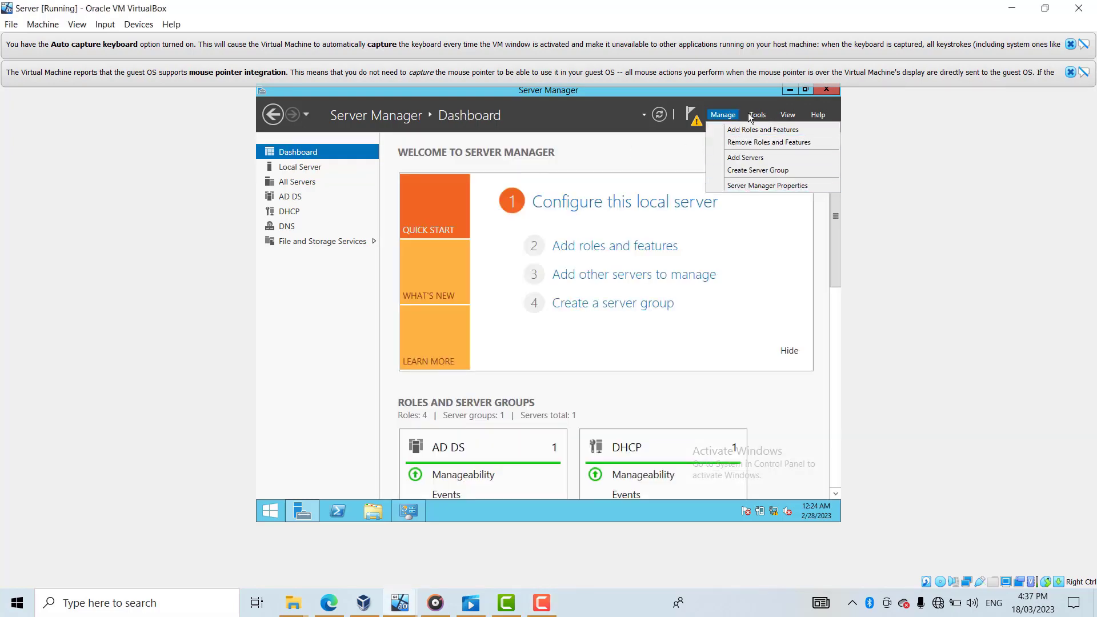
left_click(754, 115)
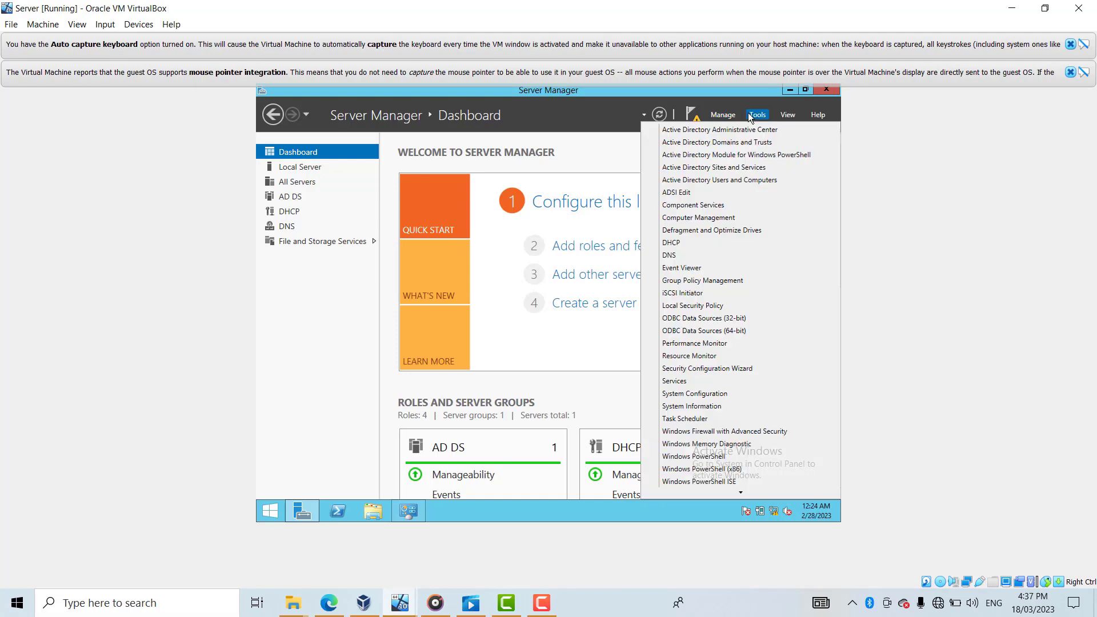
left_click(702, 218)
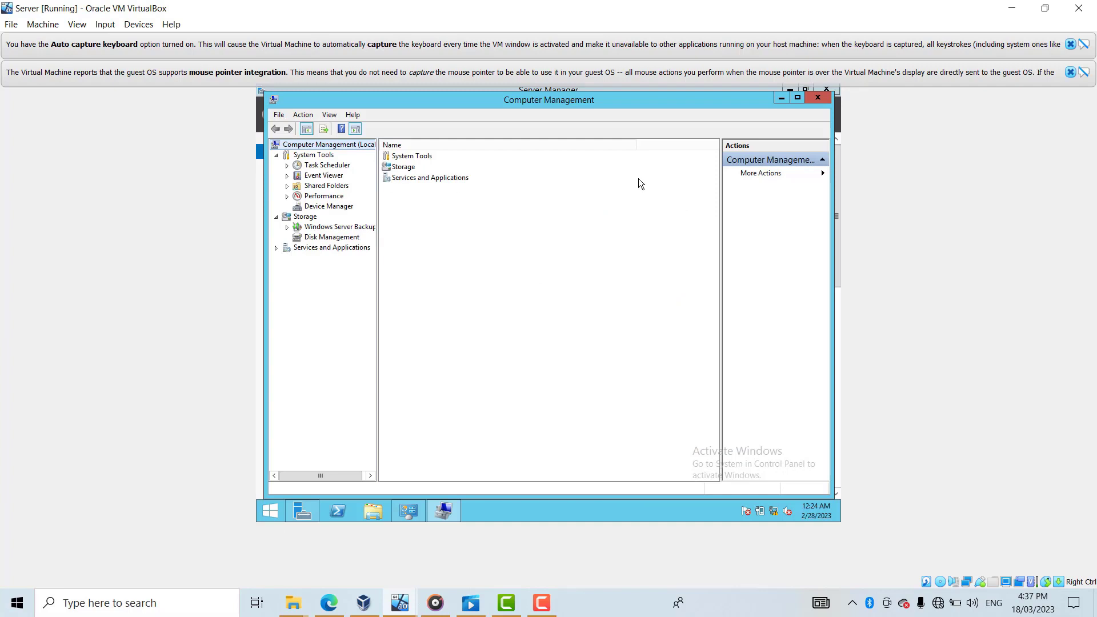
left_click(820, 99)
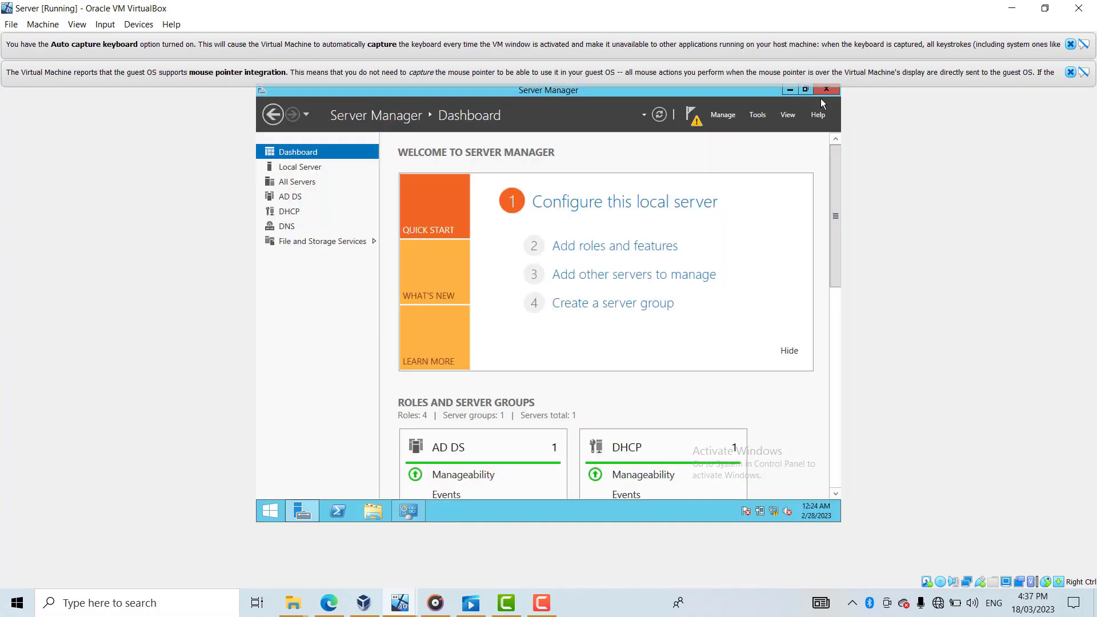
mouse_move(408, 604)
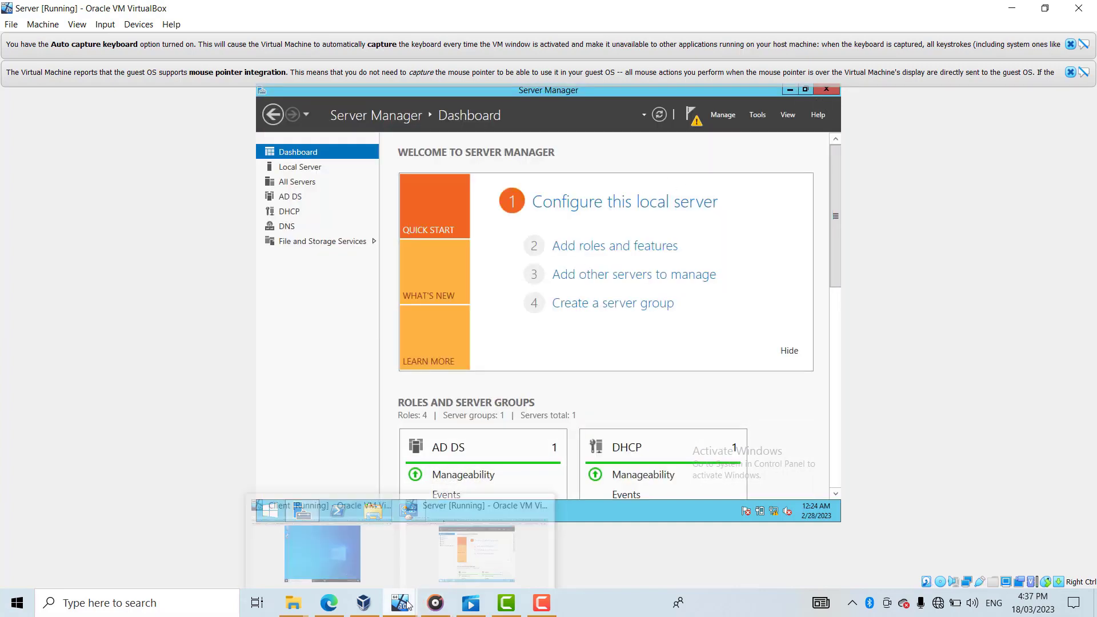
left_click(331, 545)
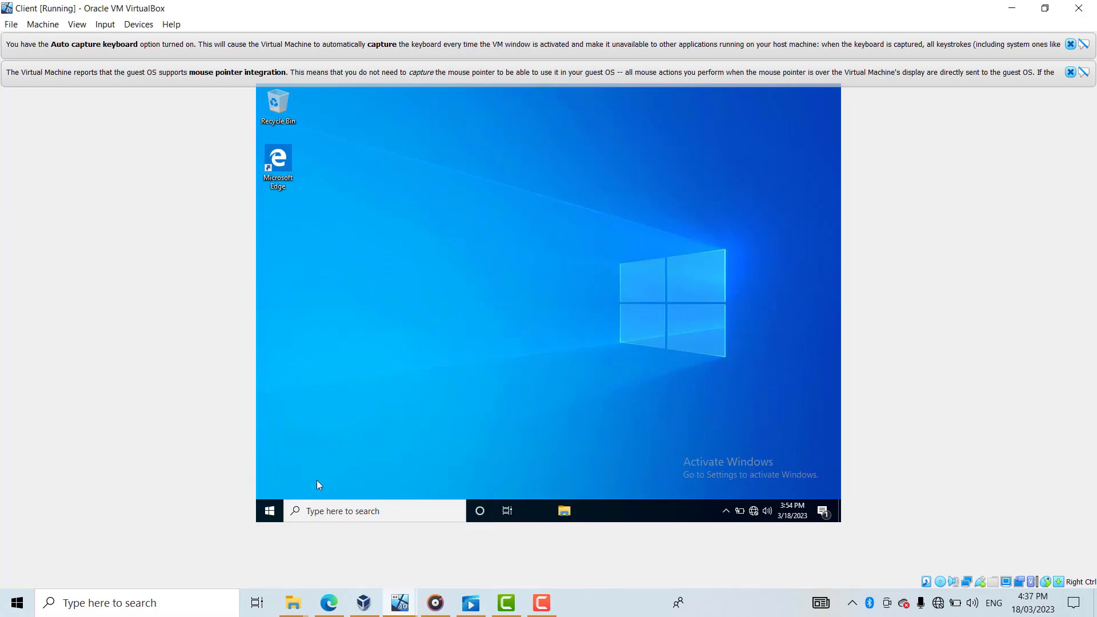
- In Computer Management, open the New User dialog from Local Users and Groups > Users
right_click(271, 503)
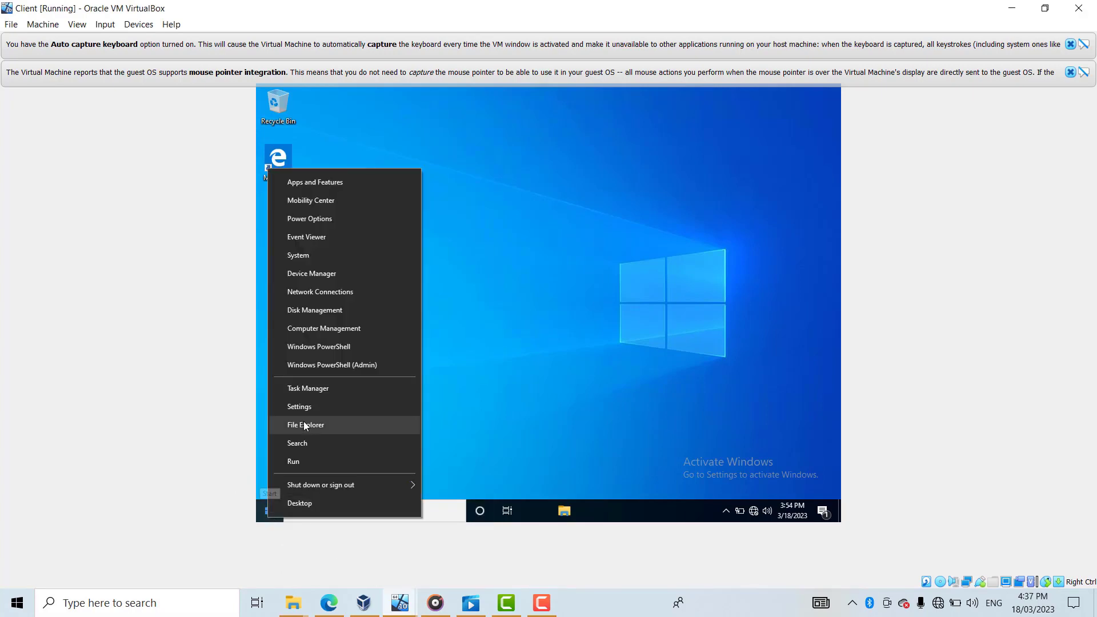
left_click(334, 331)
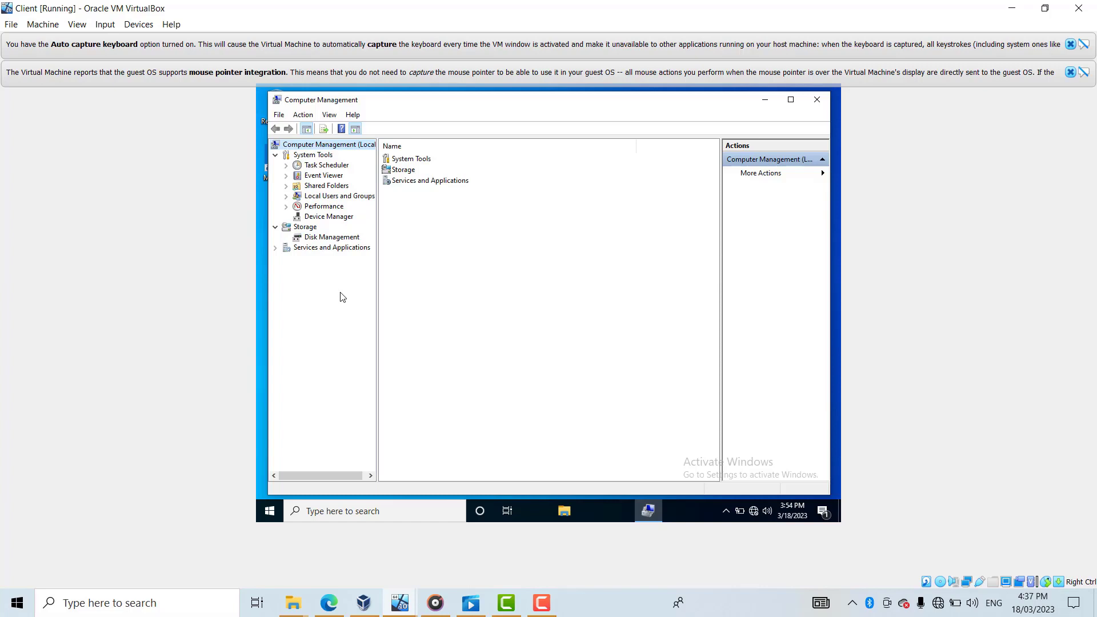
left_click(286, 197)
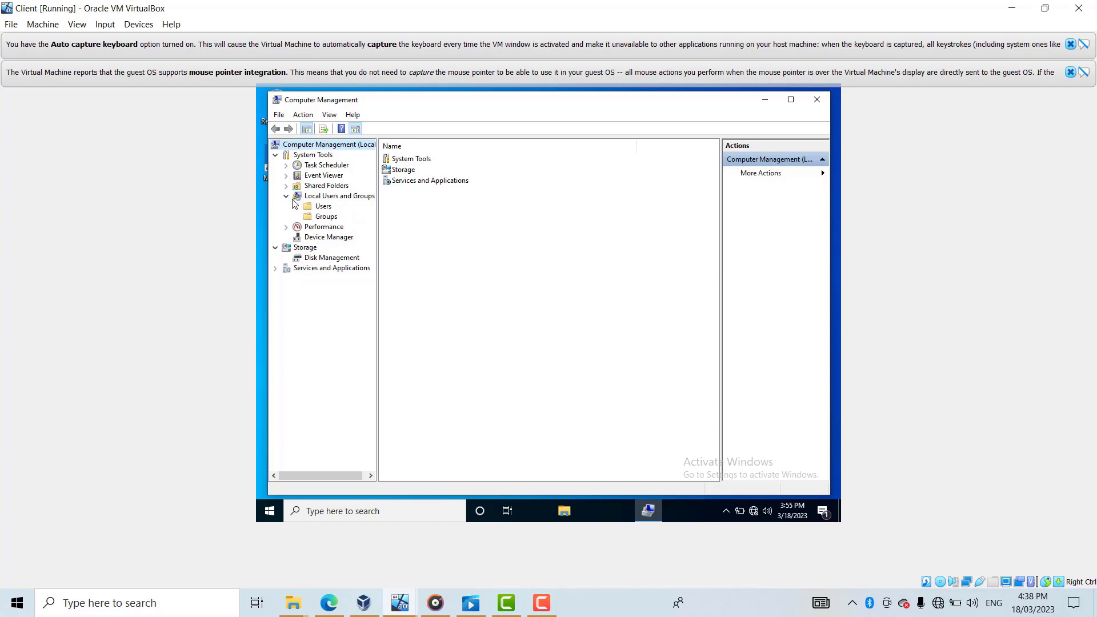
left_click(324, 207)
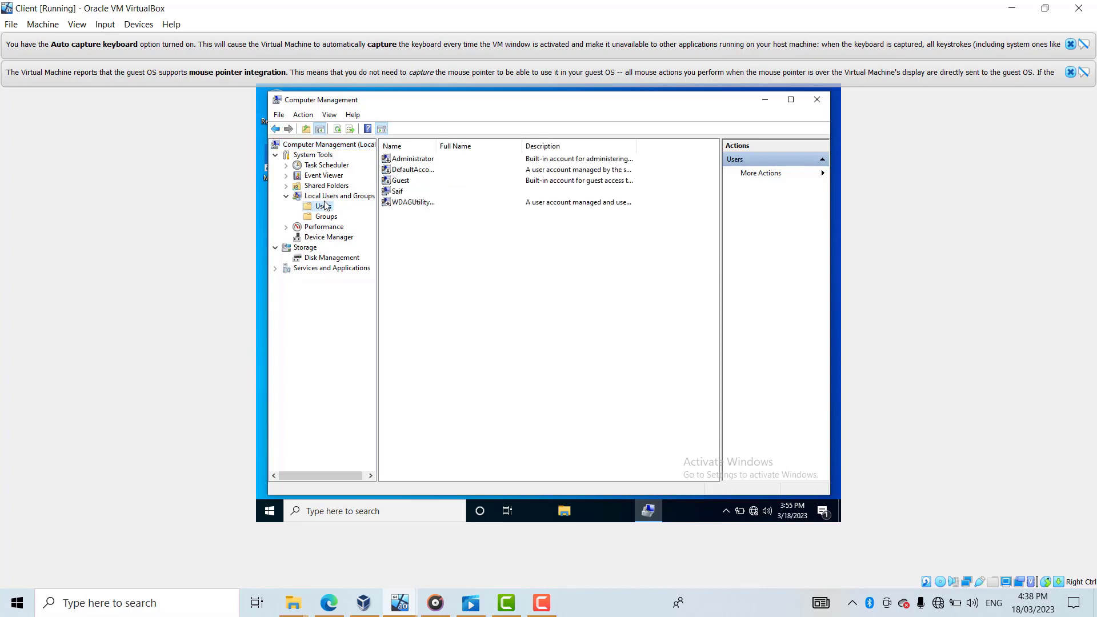
right_click(325, 206)
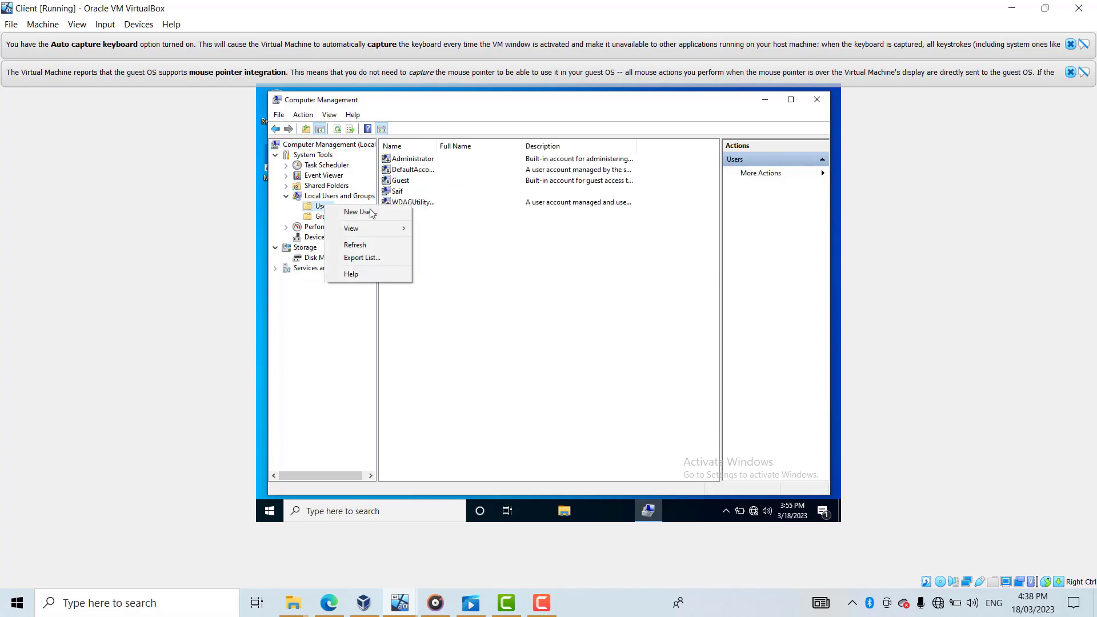
left_click(388, 215)
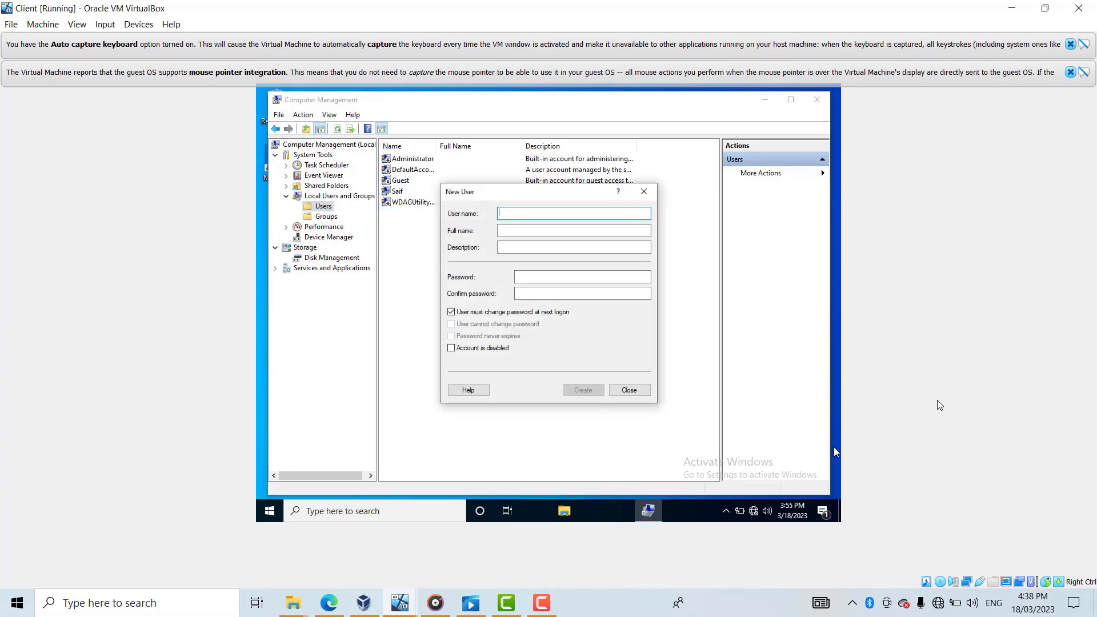
- Enter the first user's name, starting with a capital letter
key("Caps_Lock")
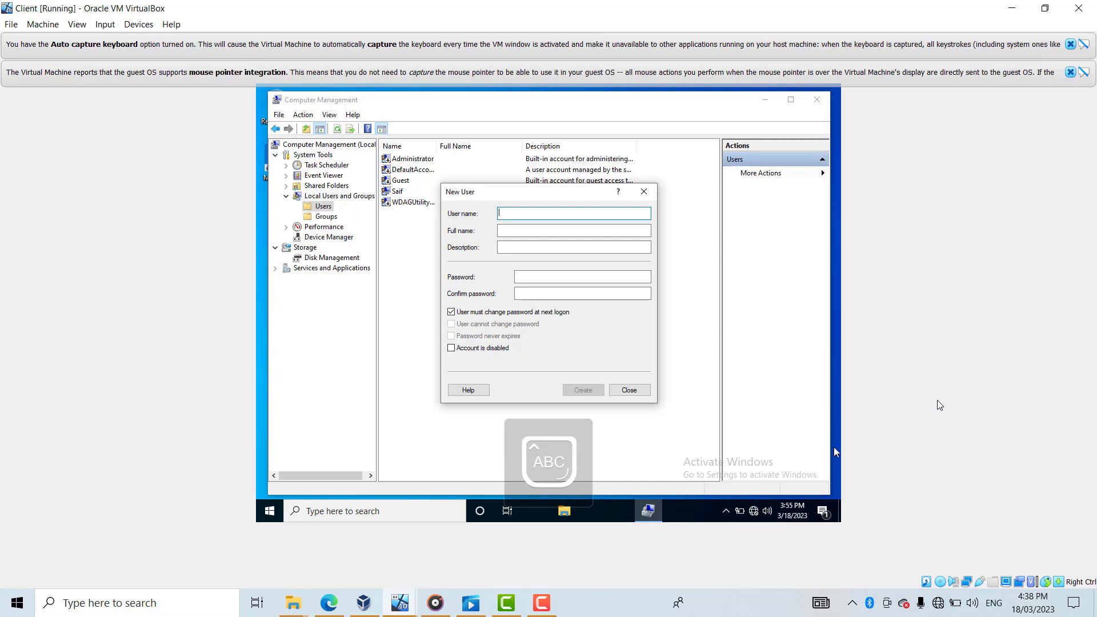
type("A")
key("Caps_Lock")
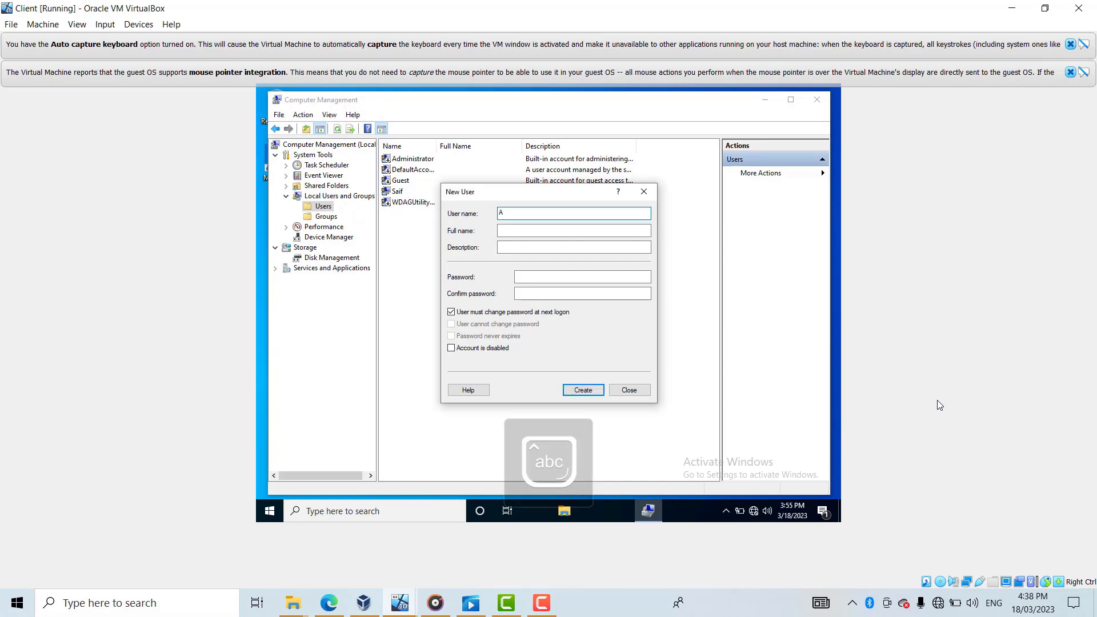
type("hmed")
- Type the account password and begin retyping it in Confirm password
left_click(583, 281)
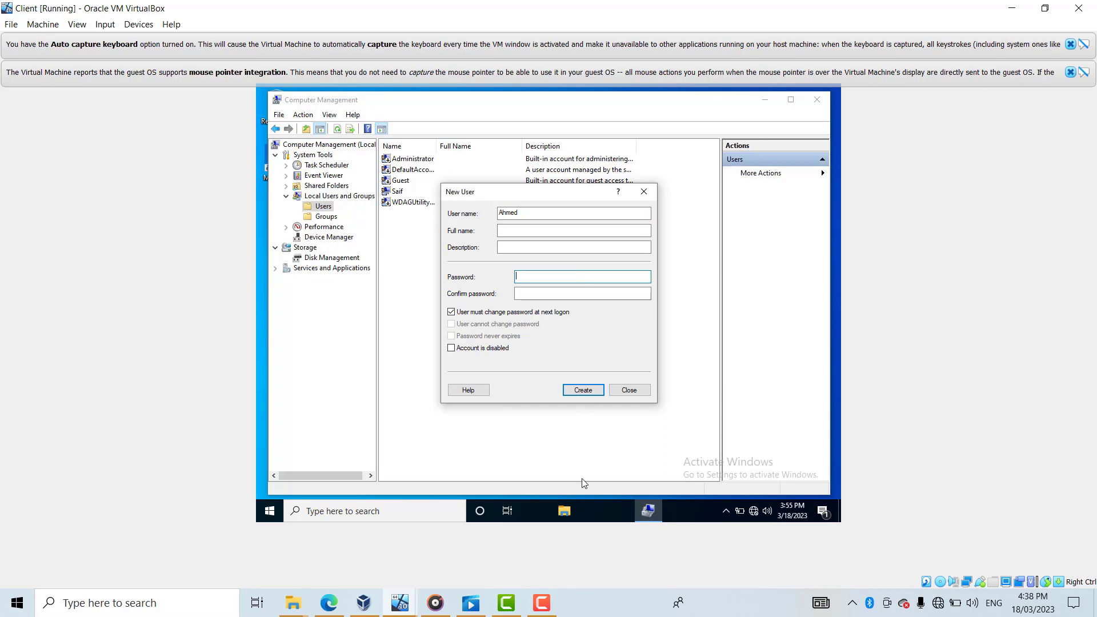
left_click(542, 603)
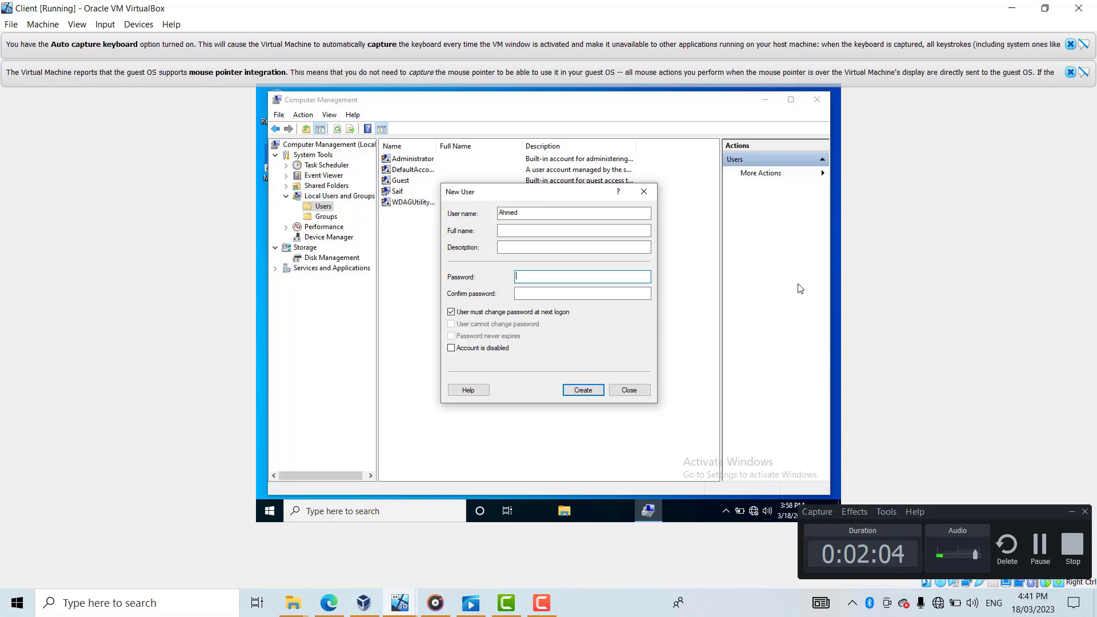
key("Caps_Lock")
type("PA")
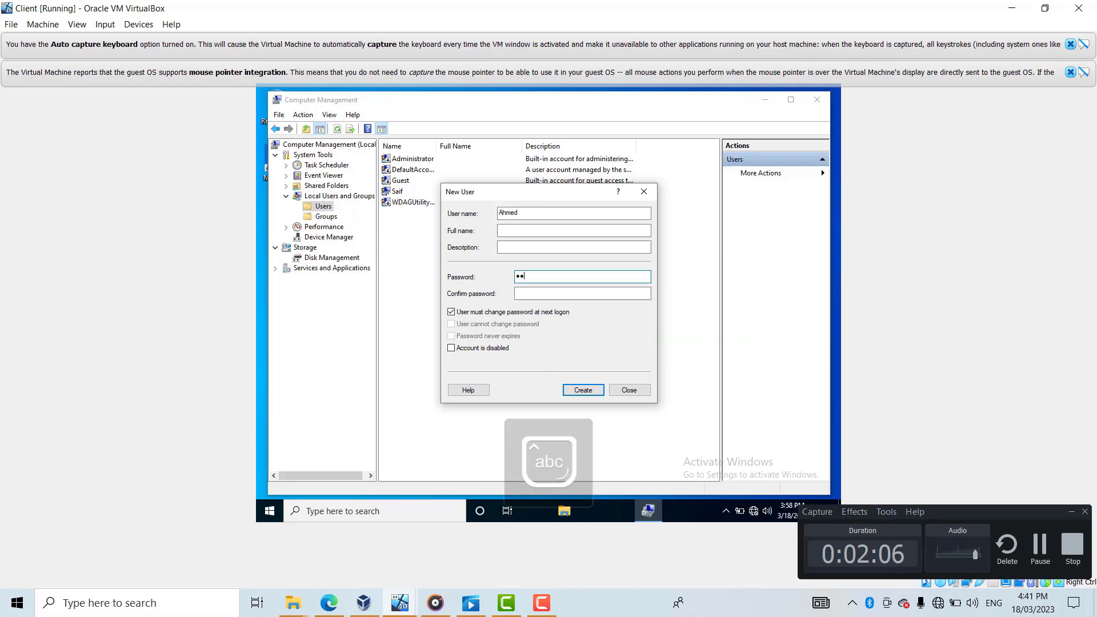
type("SSWO")
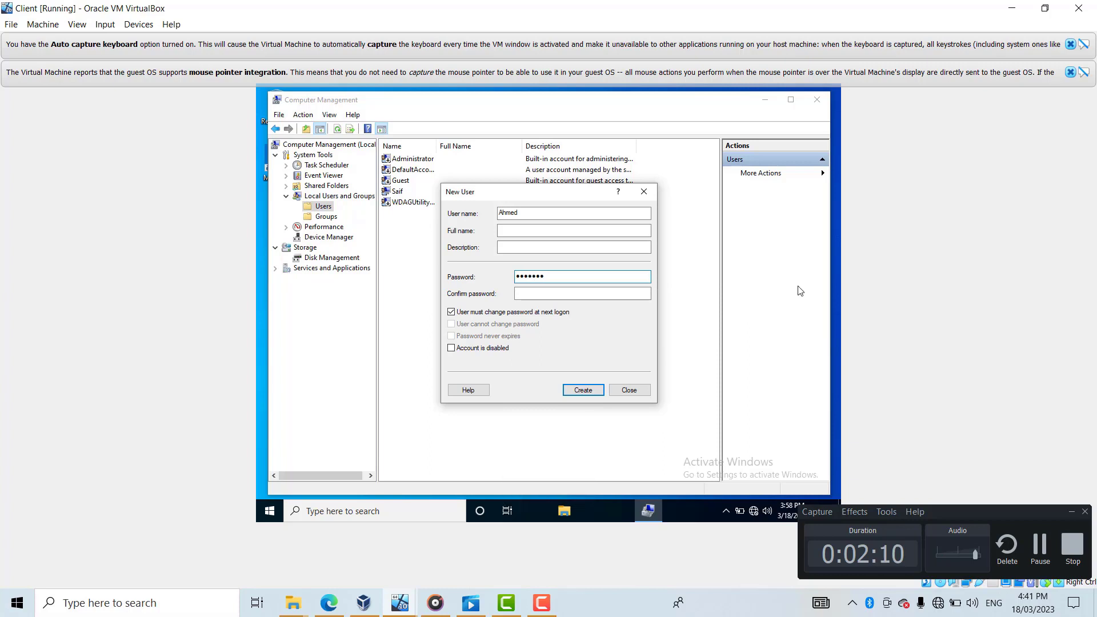
left_click(602, 295)
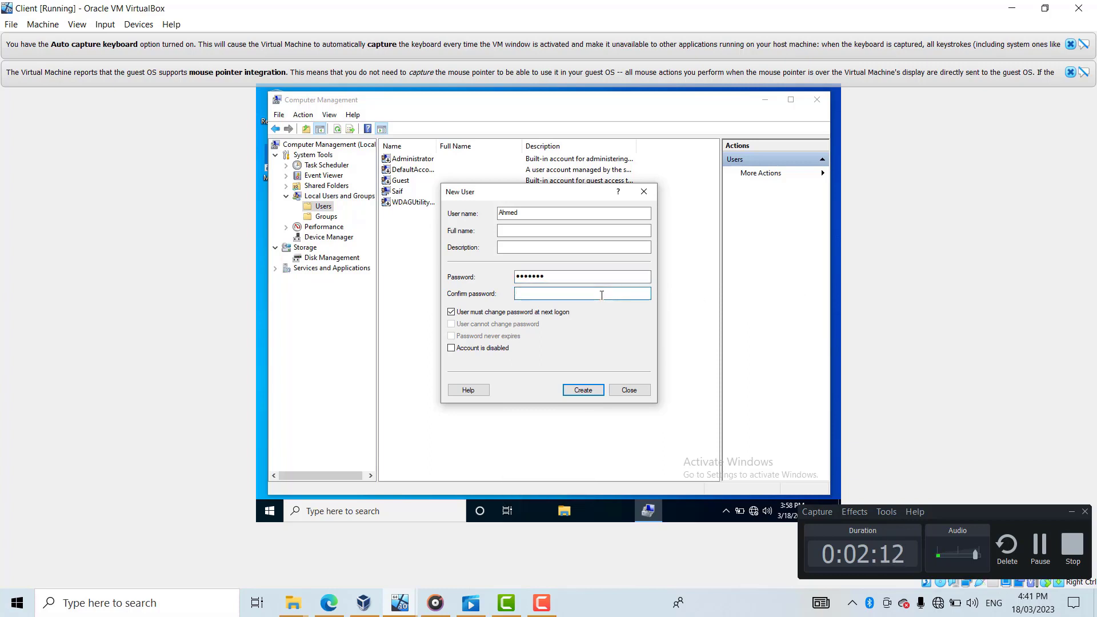
key("Caps_Lock")
type("P")
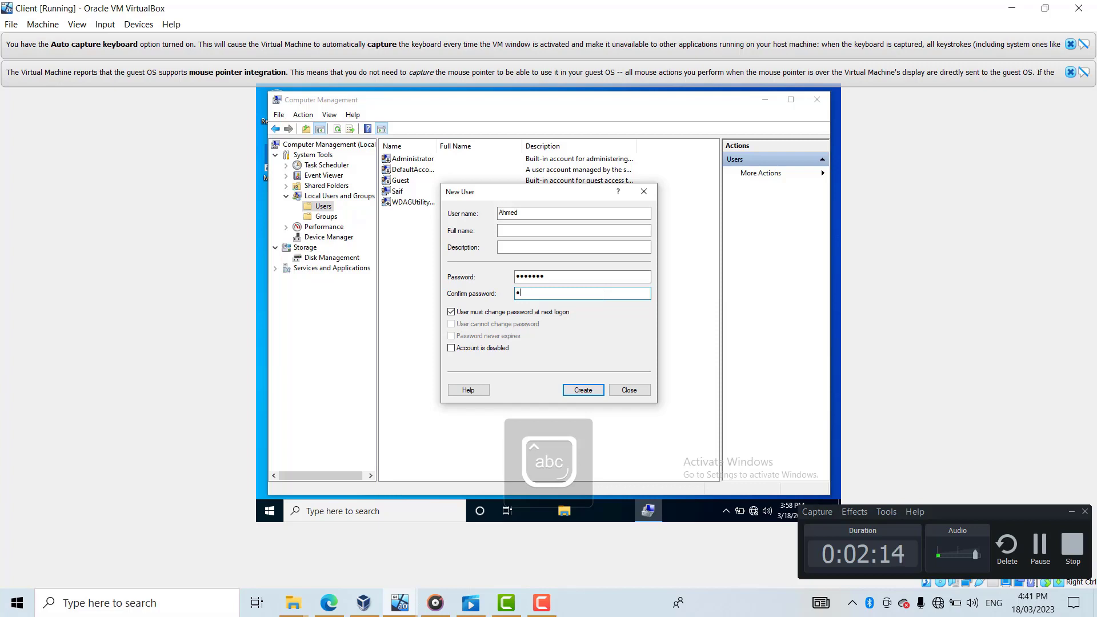
type("••••••")
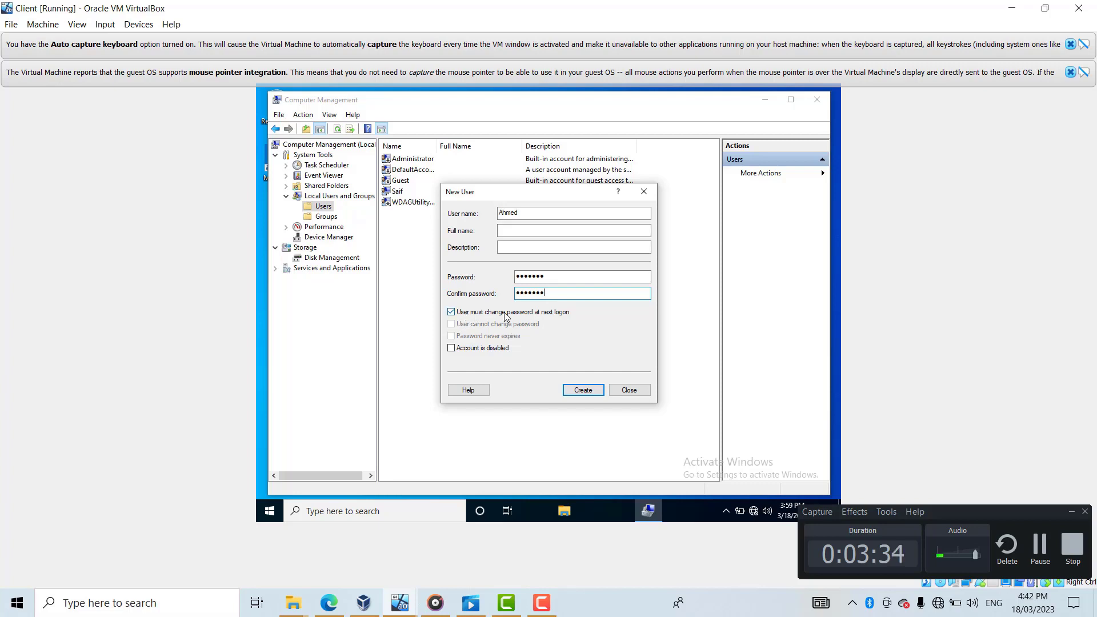
- Finish confirming the password and create the first local user
left_click(583, 390)
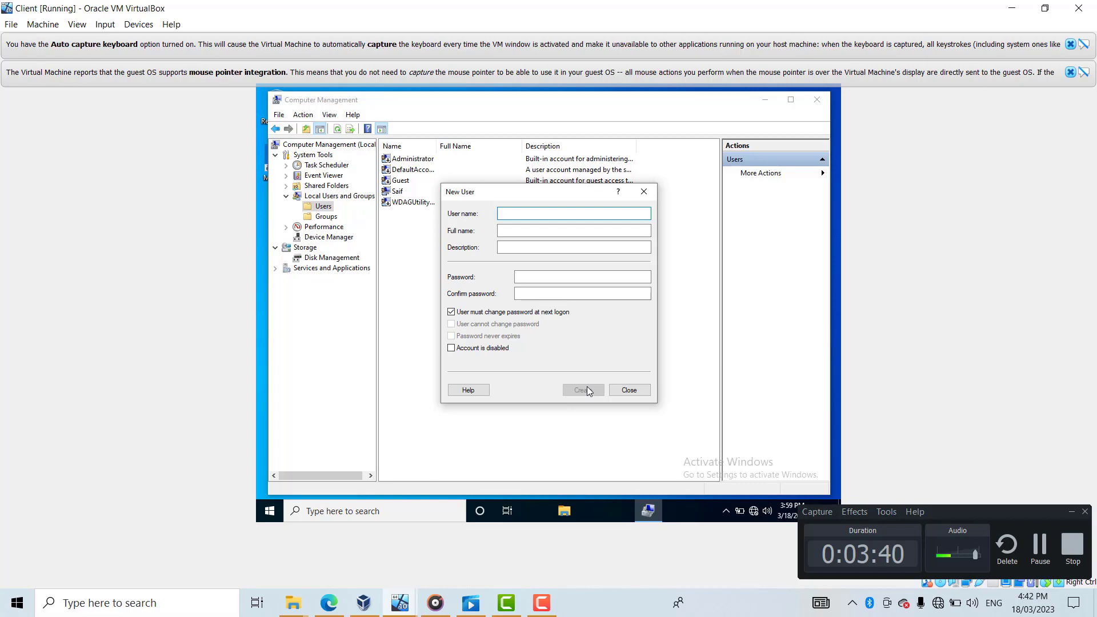
- Enter the second user's name and password, and confirm the password
key("Caps_Lock")
type("A")
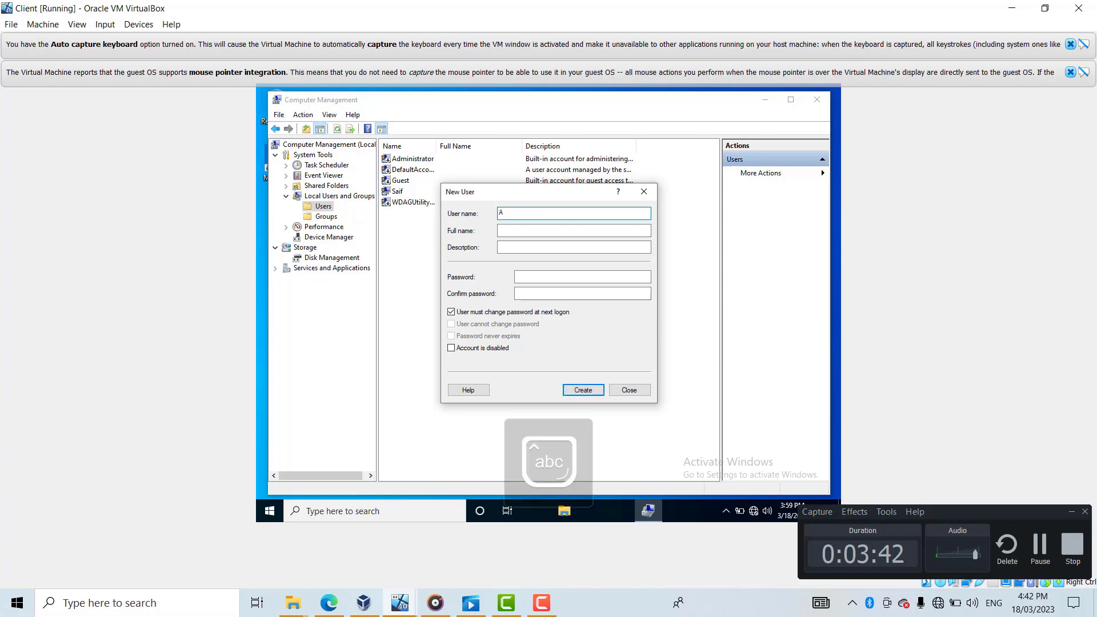
type("li")
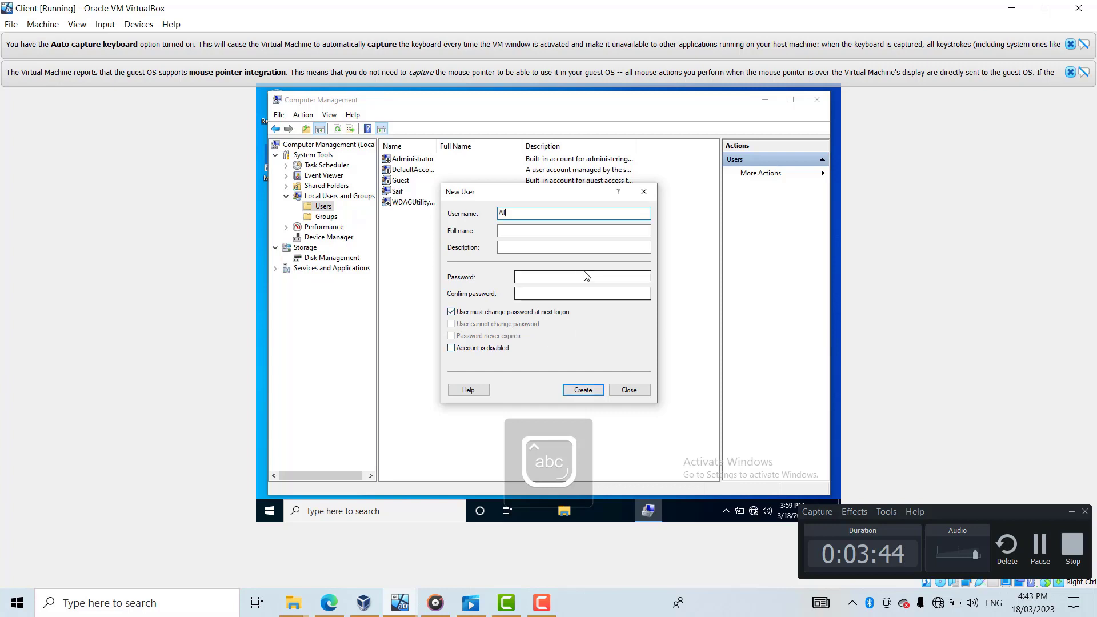
left_click(567, 280)
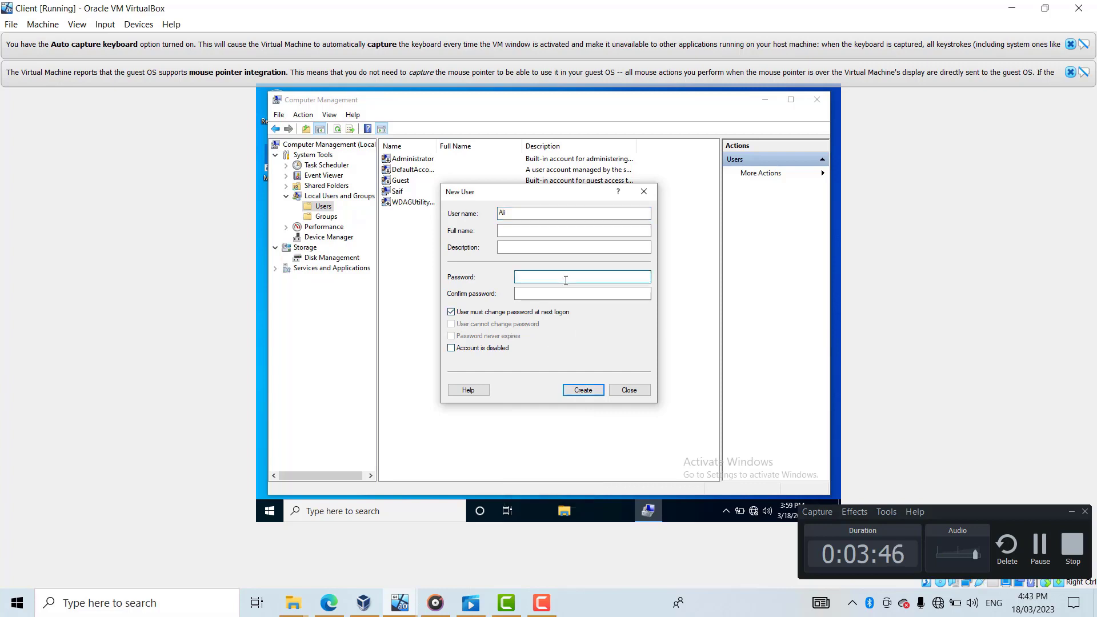
key("Caps_Lock")
type("••")
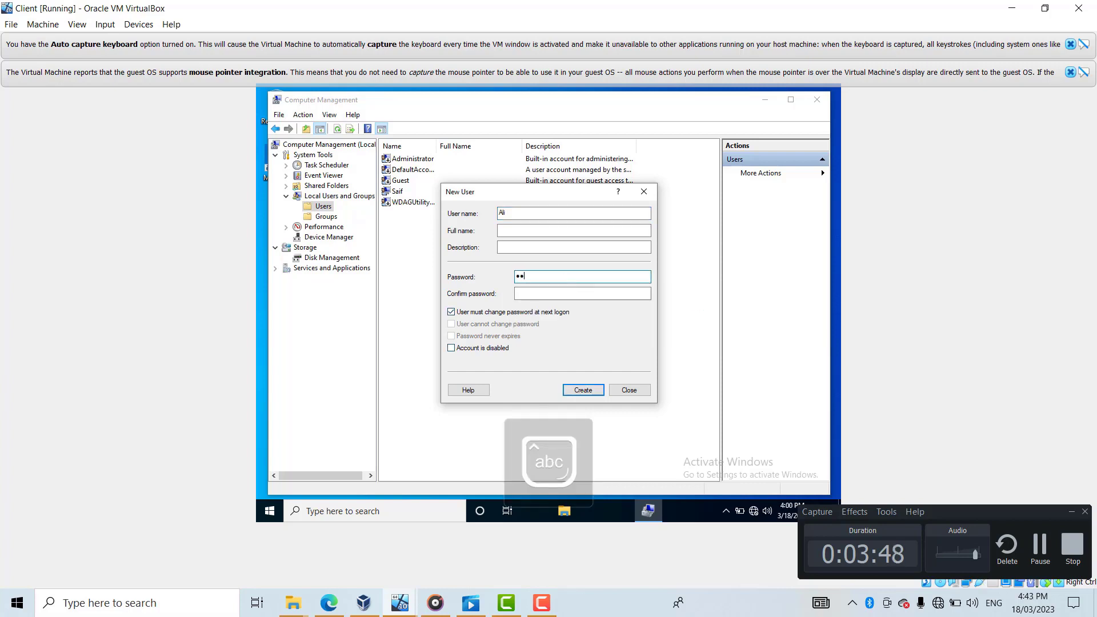
type("•••••")
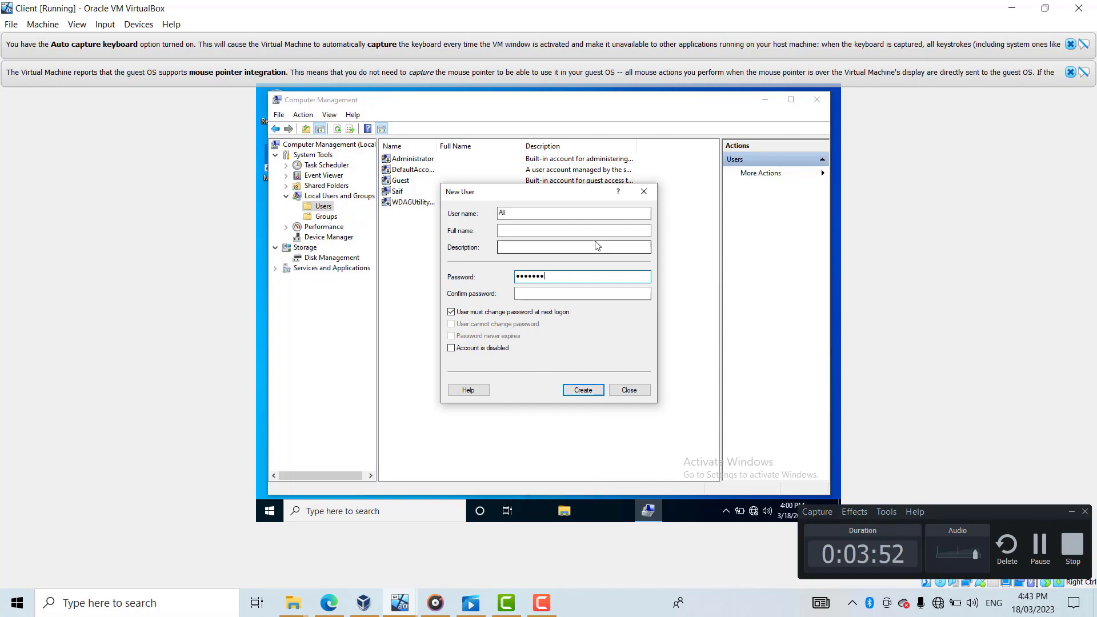
left_click(562, 292)
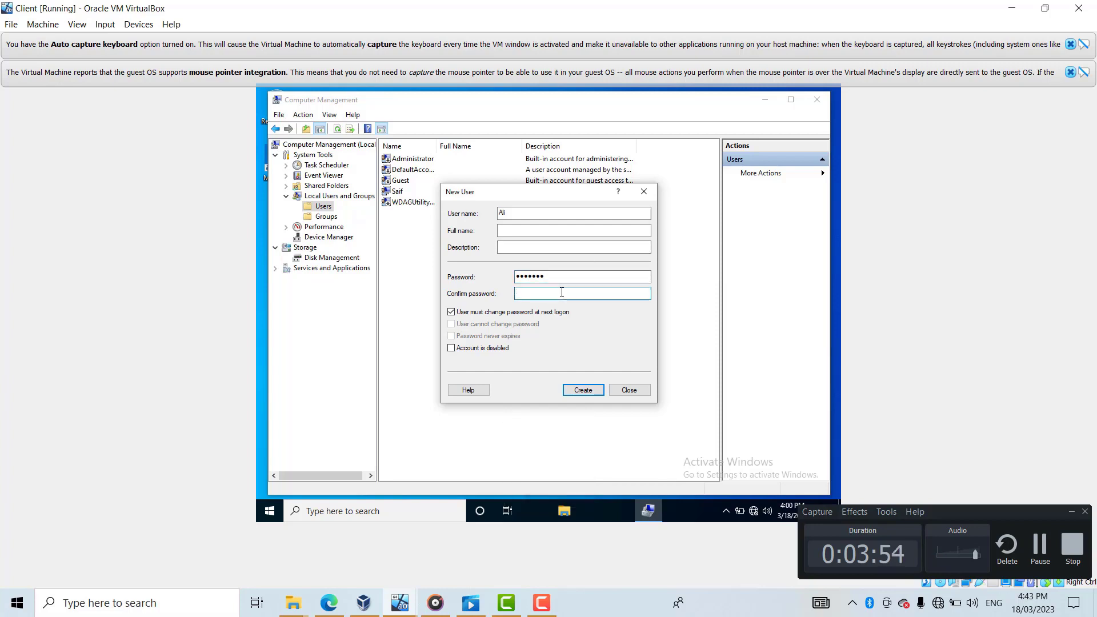
key("Caps_Lock")
type("••")
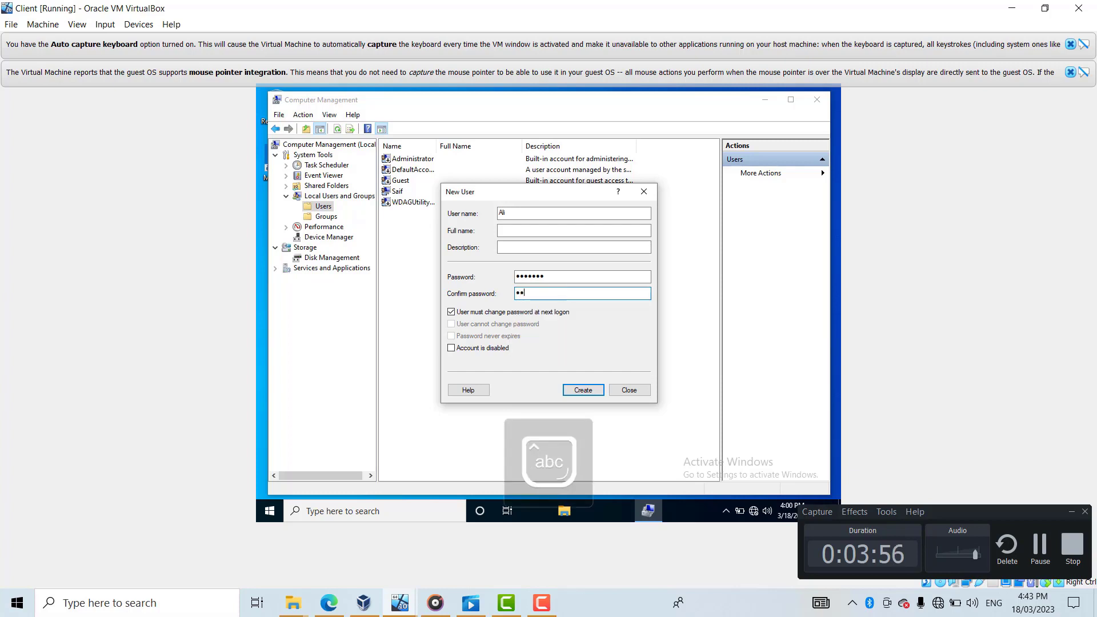
type("•••")
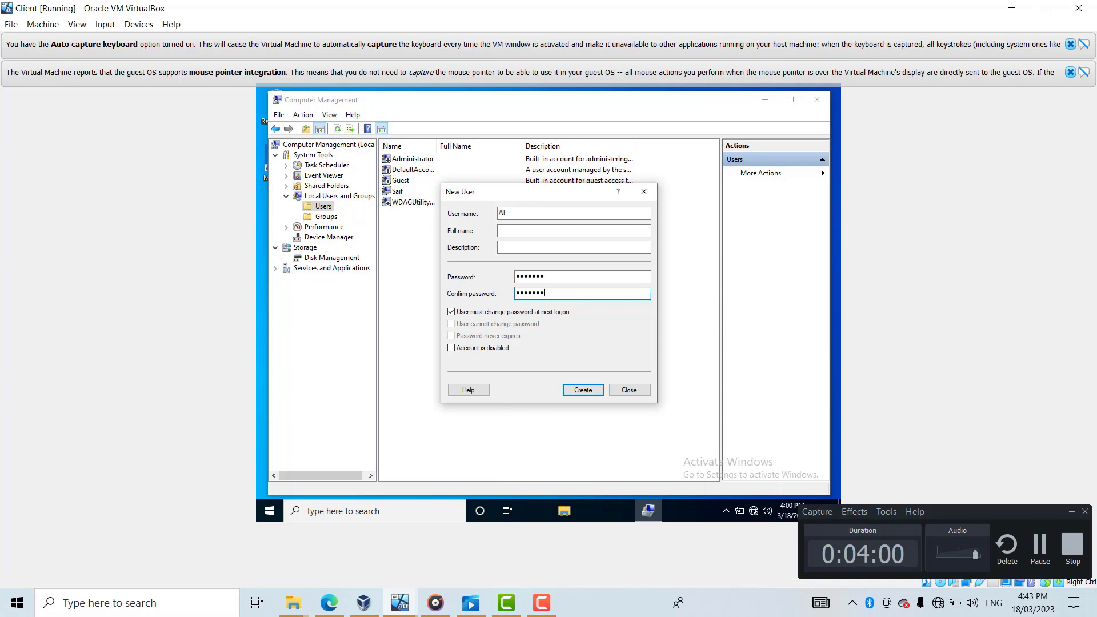
- Untick 'User must change password at next logon', tick 'Password never expires', and create the user
left_click(452, 348)
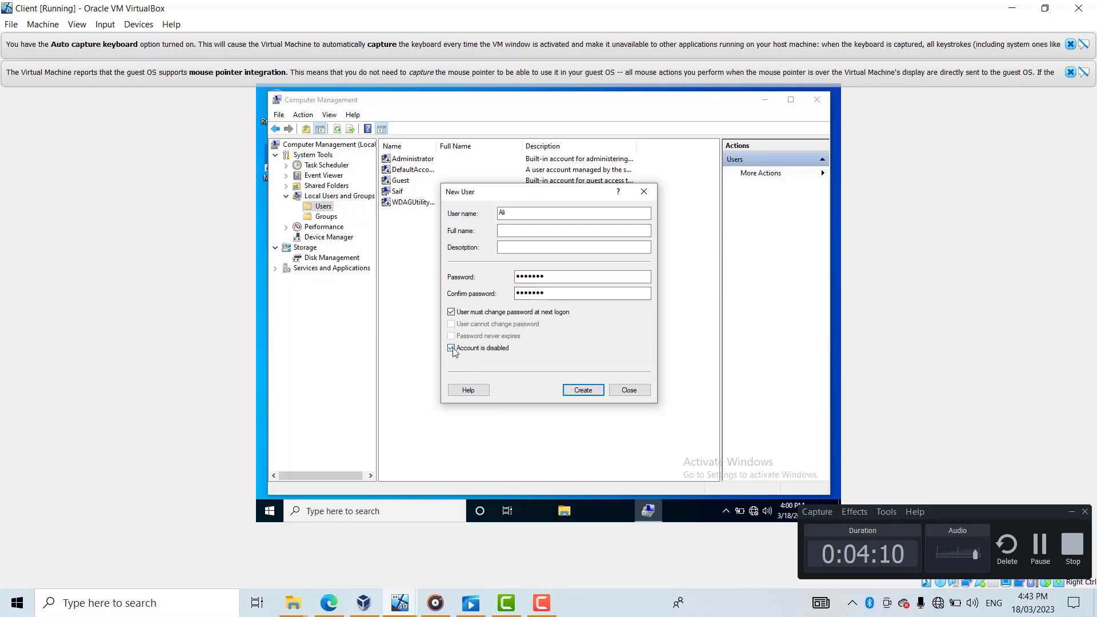
left_click(452, 348)
left_click(452, 313)
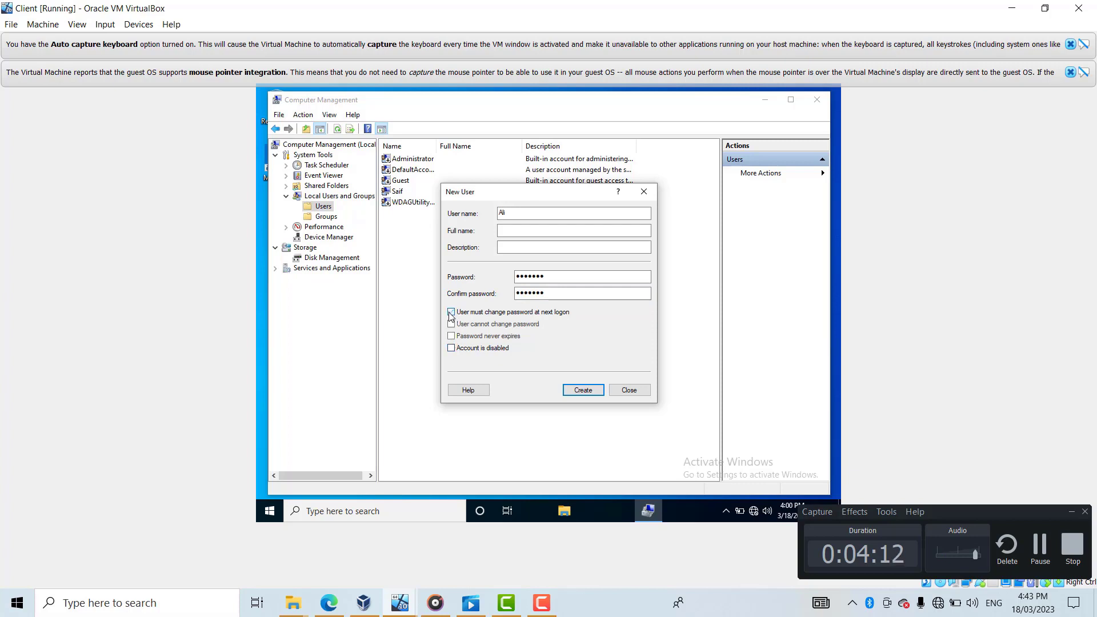
left_click(452, 336)
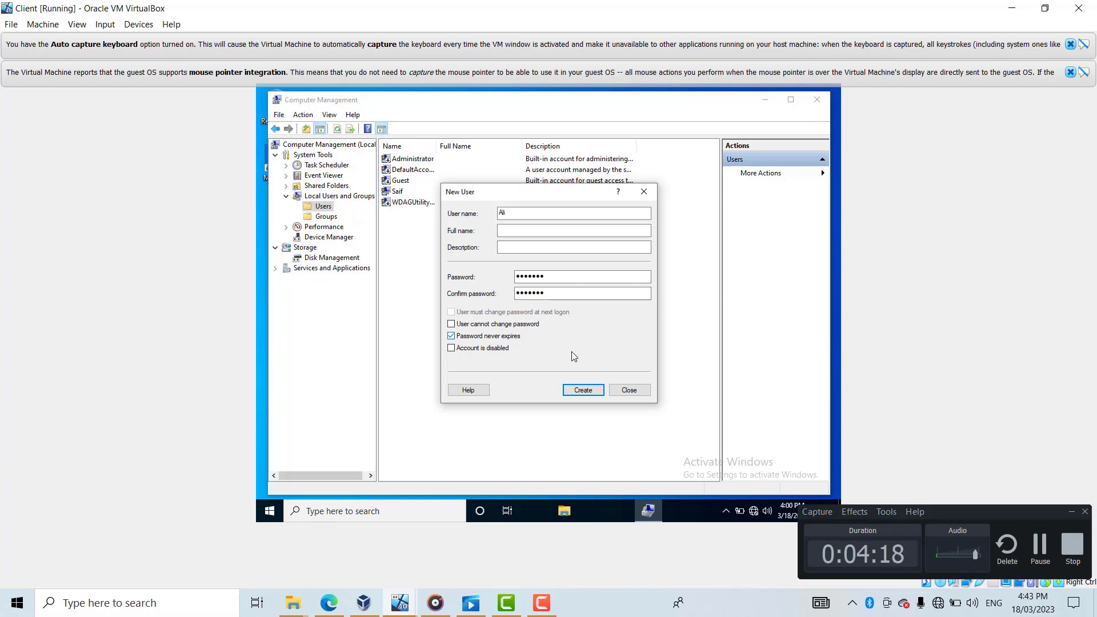
left_click(578, 394)
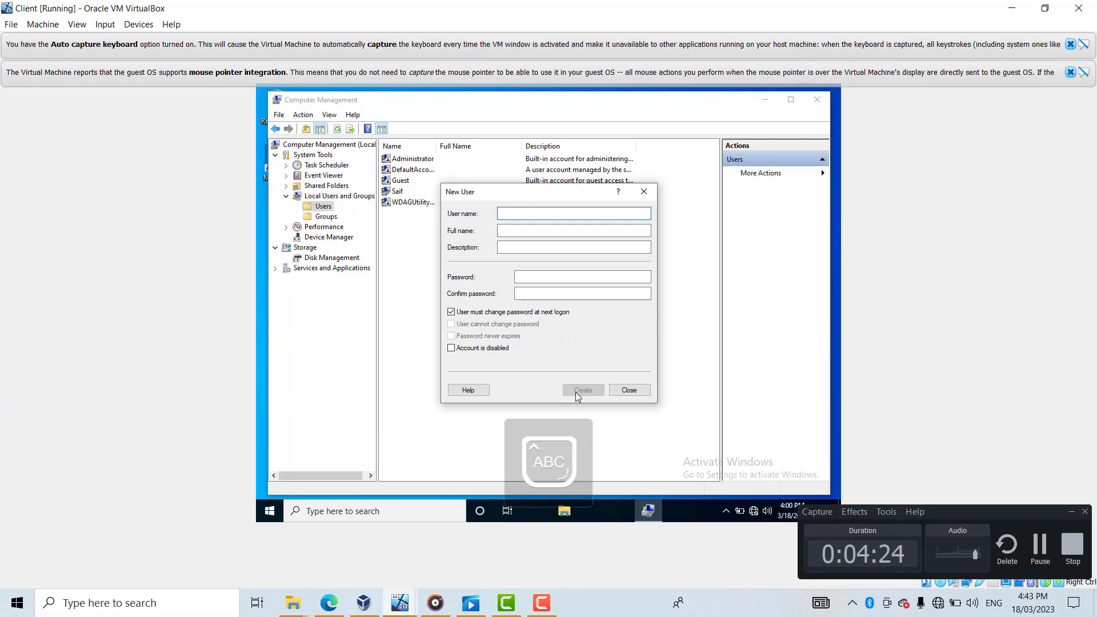
- Enter the third user's name with a matching password and confirmation
type("Mahmoud")
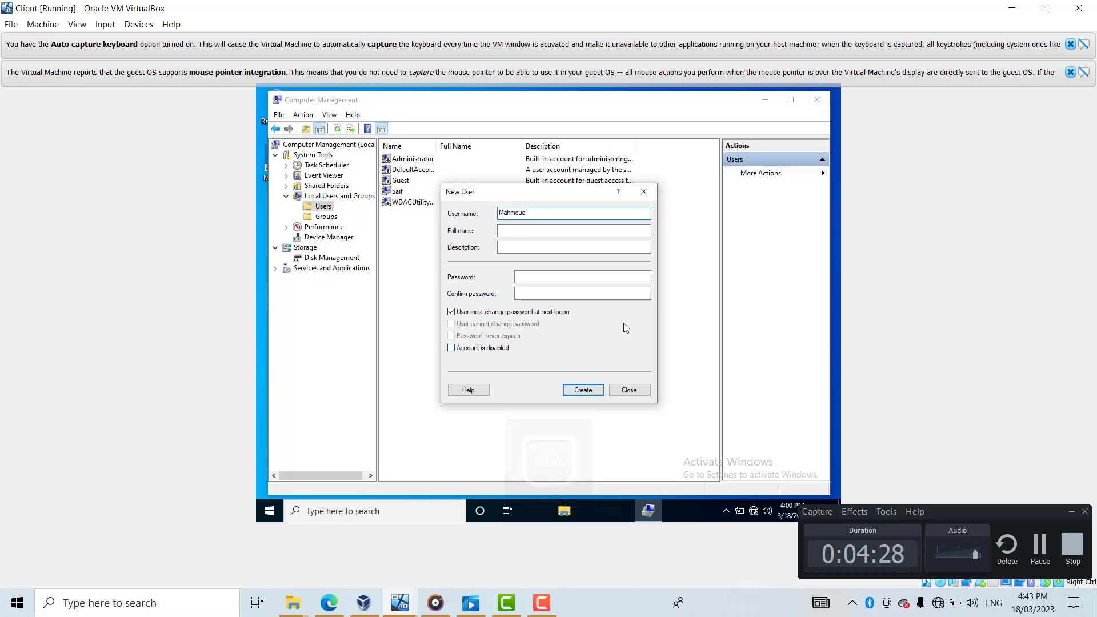
left_click(563, 276)
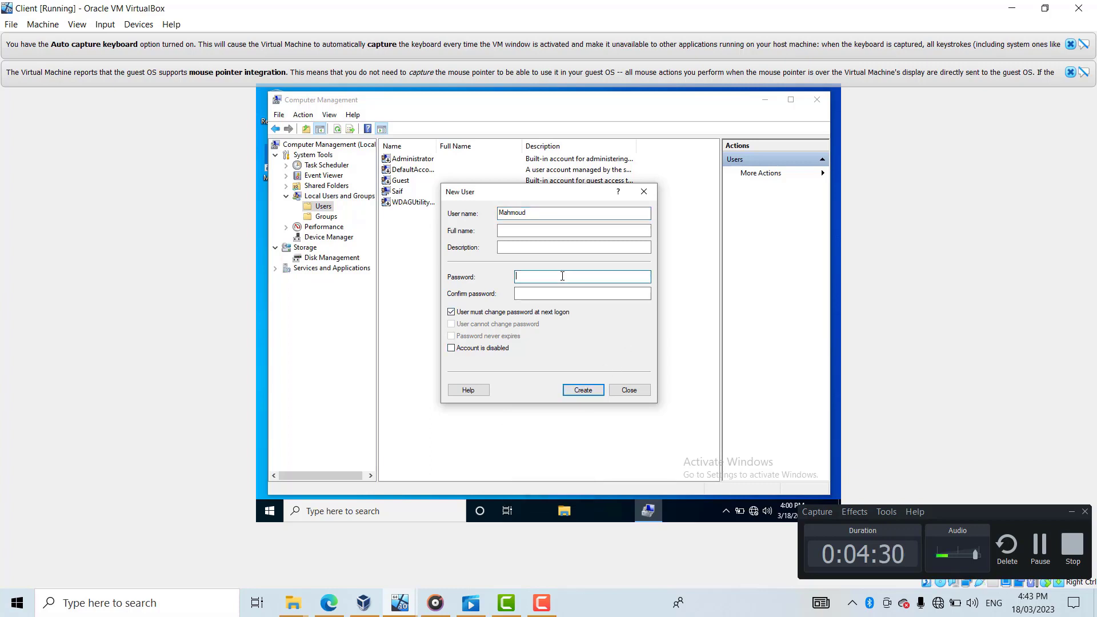
key("Caps_Lock")
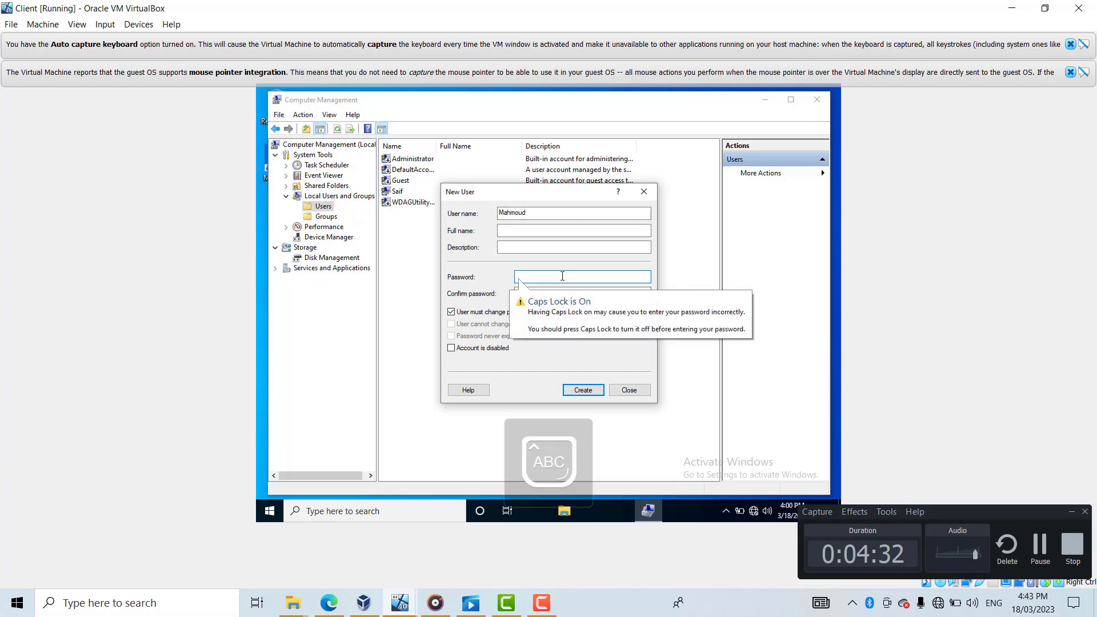
key("Caps_Lock")
type("p")
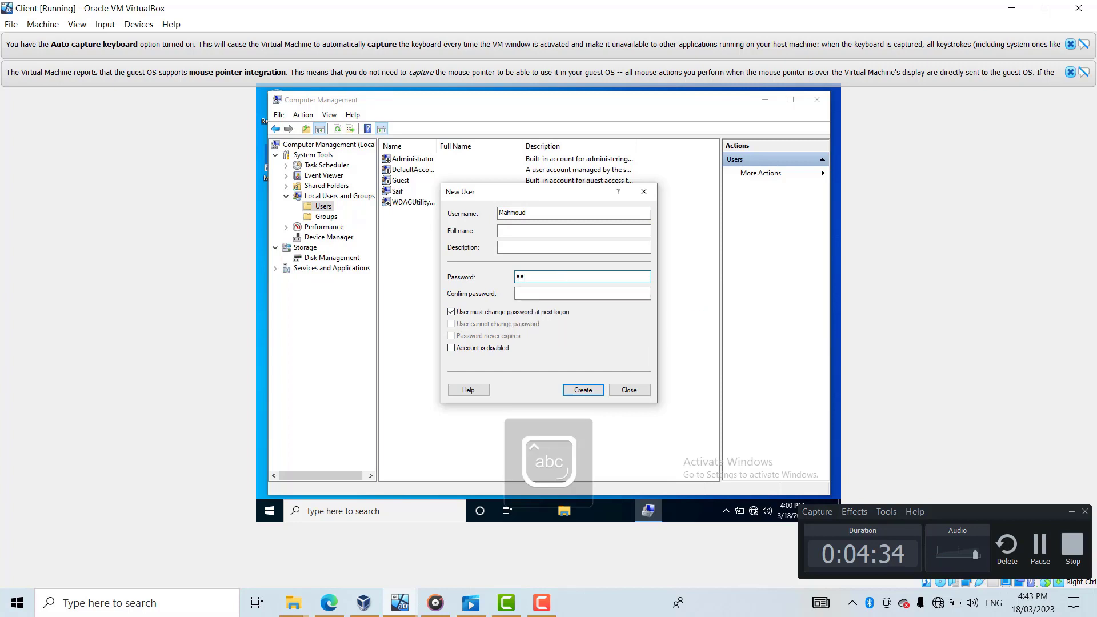
type("@ssw0r")
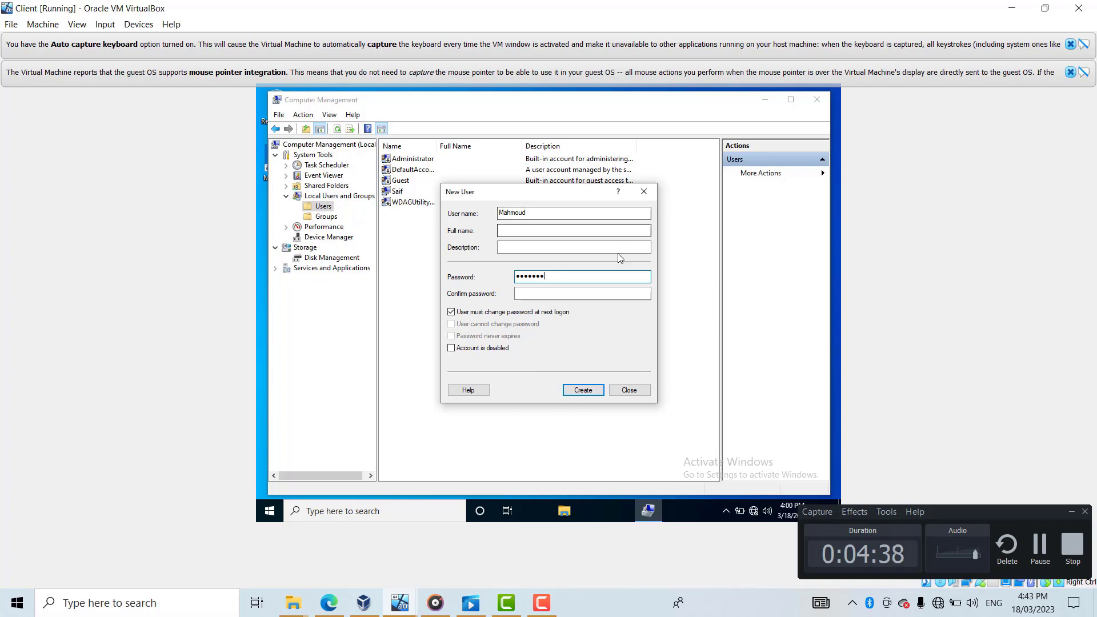
left_click(569, 292)
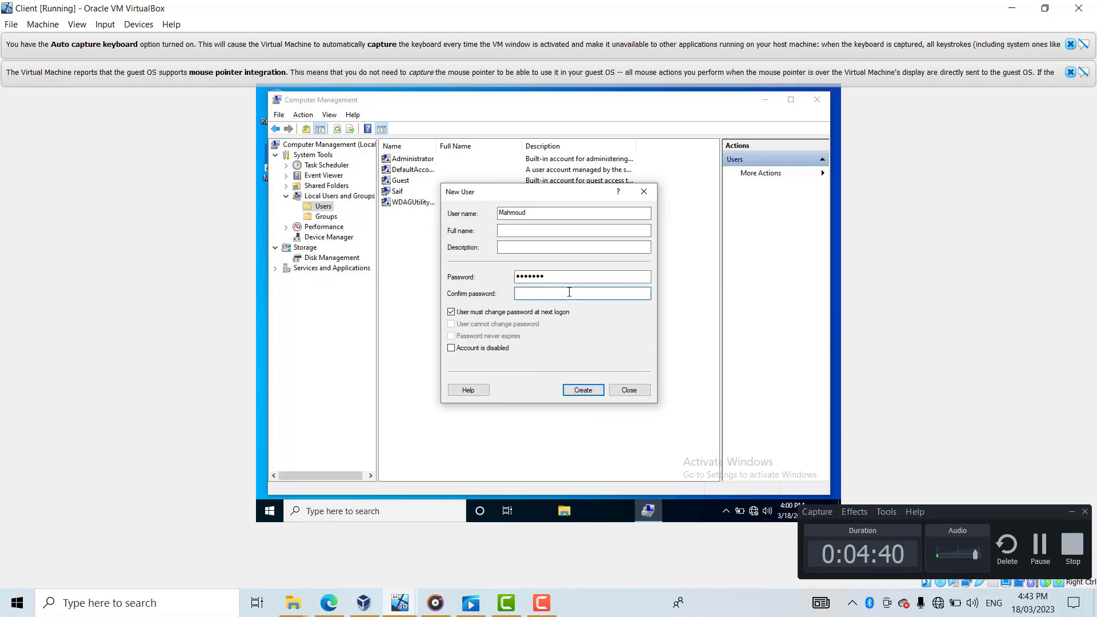
key("Caps_Lock")
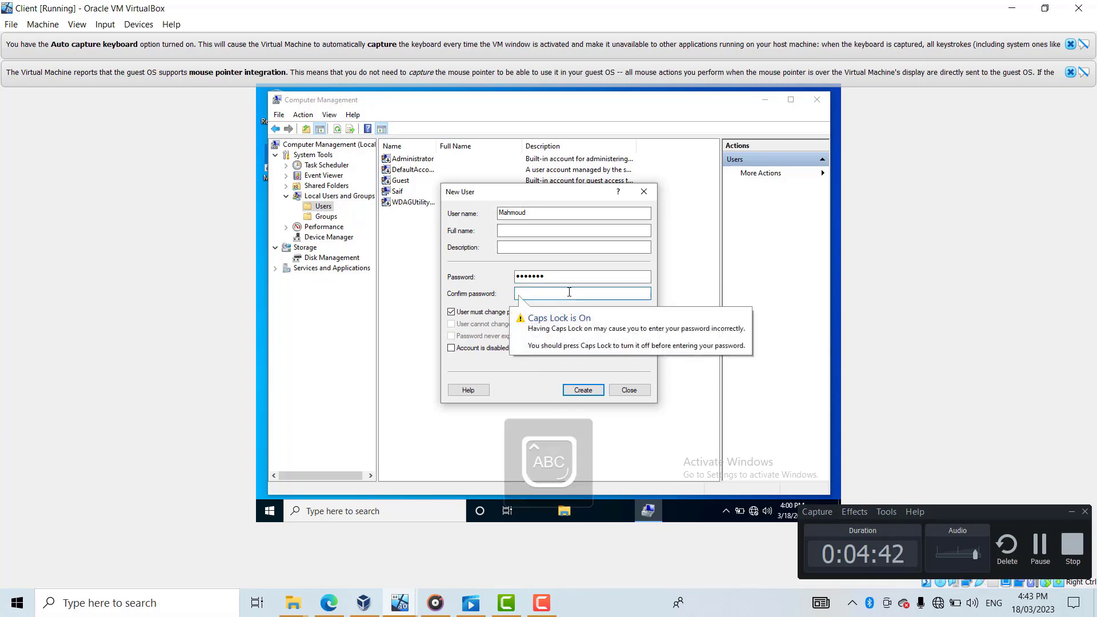
key("Caps_Lock")
type("a")
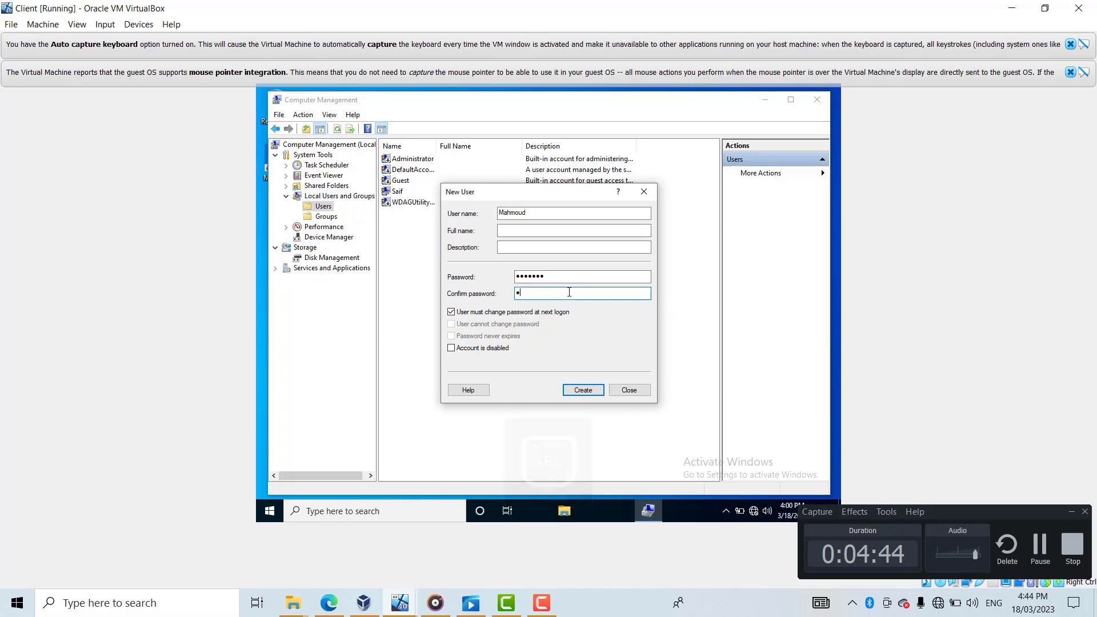
type("a")
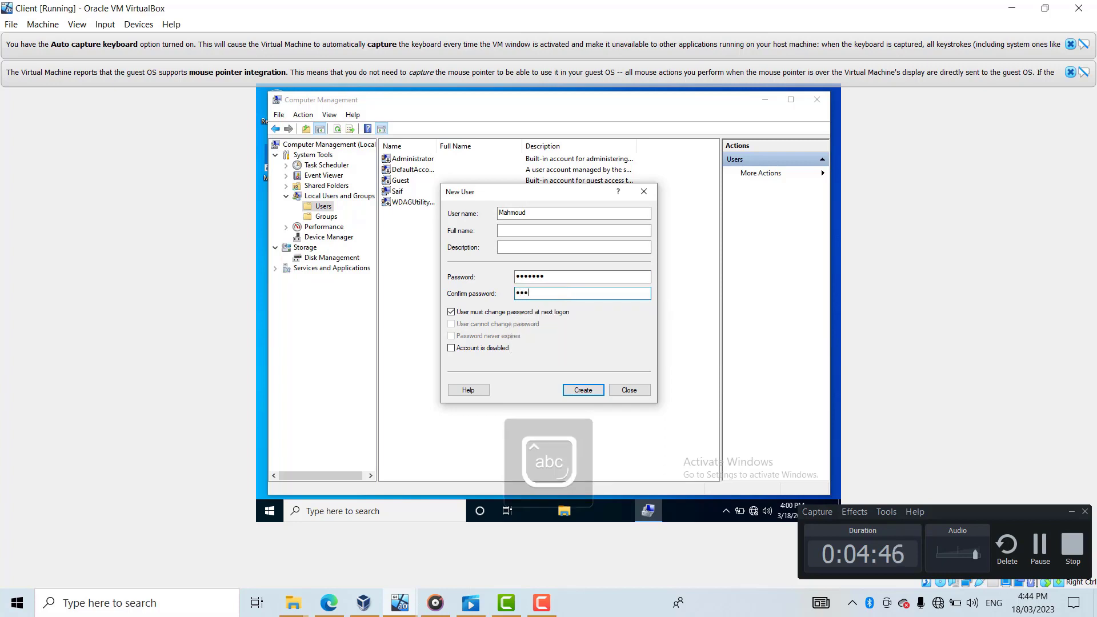
type("a")
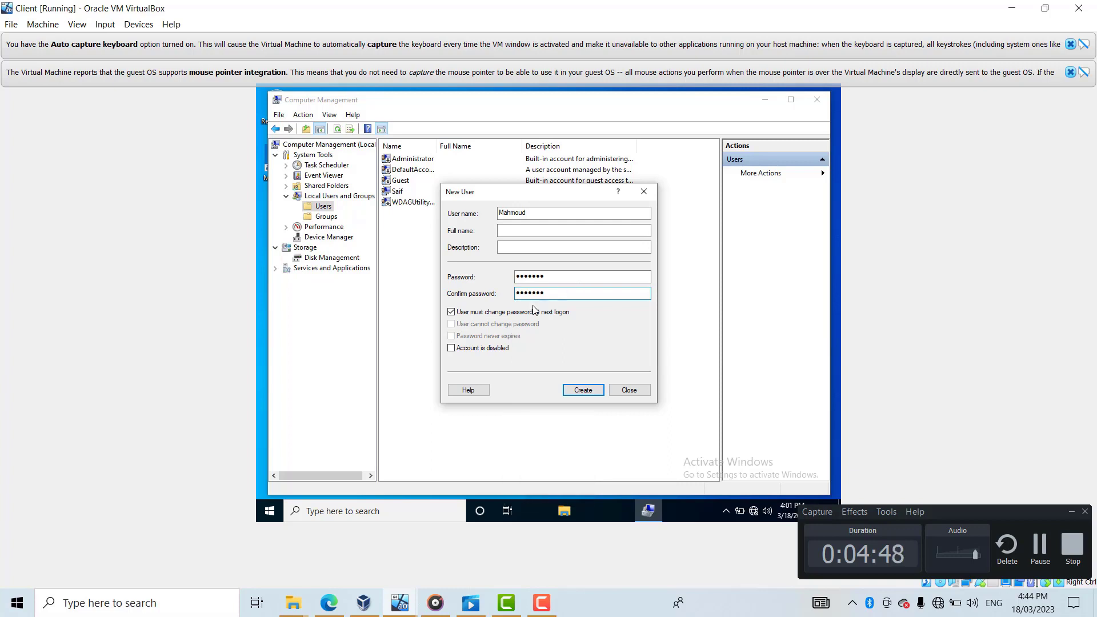
- Drop the logon password-change requirement, mark the account disabled, and create it
left_click(451, 313)
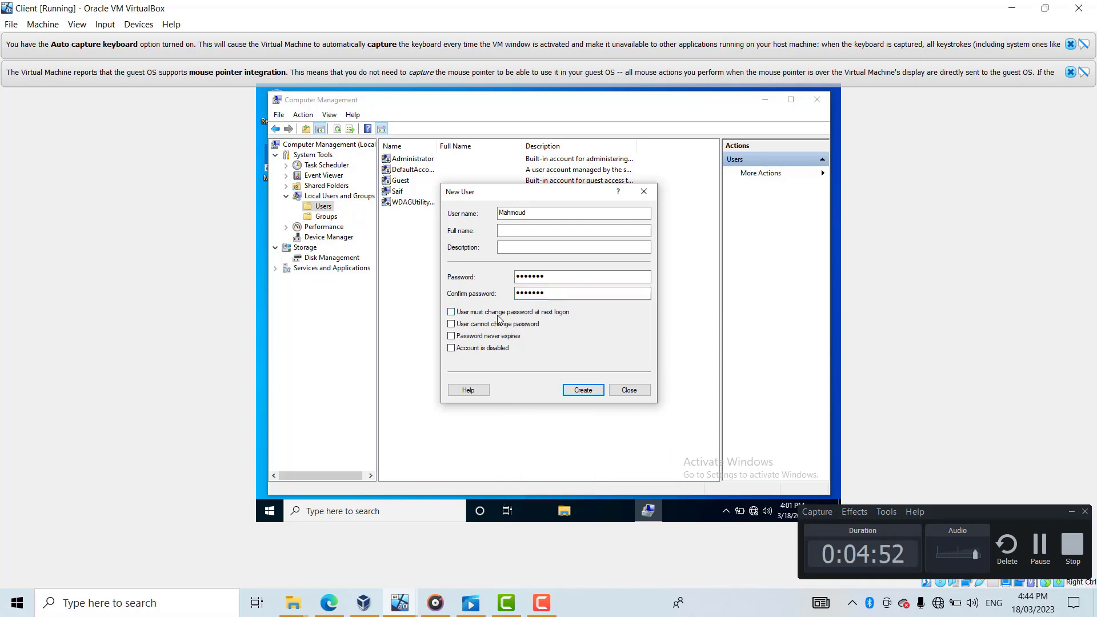
left_click(459, 351)
left_click(582, 392)
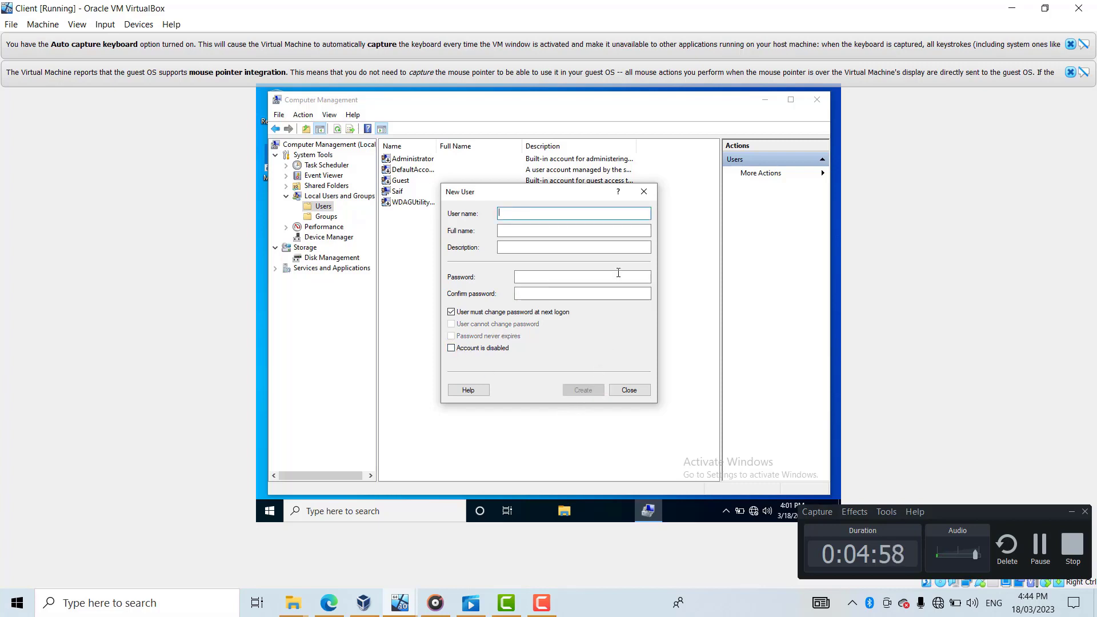
- Close the New User form and show the local Groups list
left_click(643, 193)
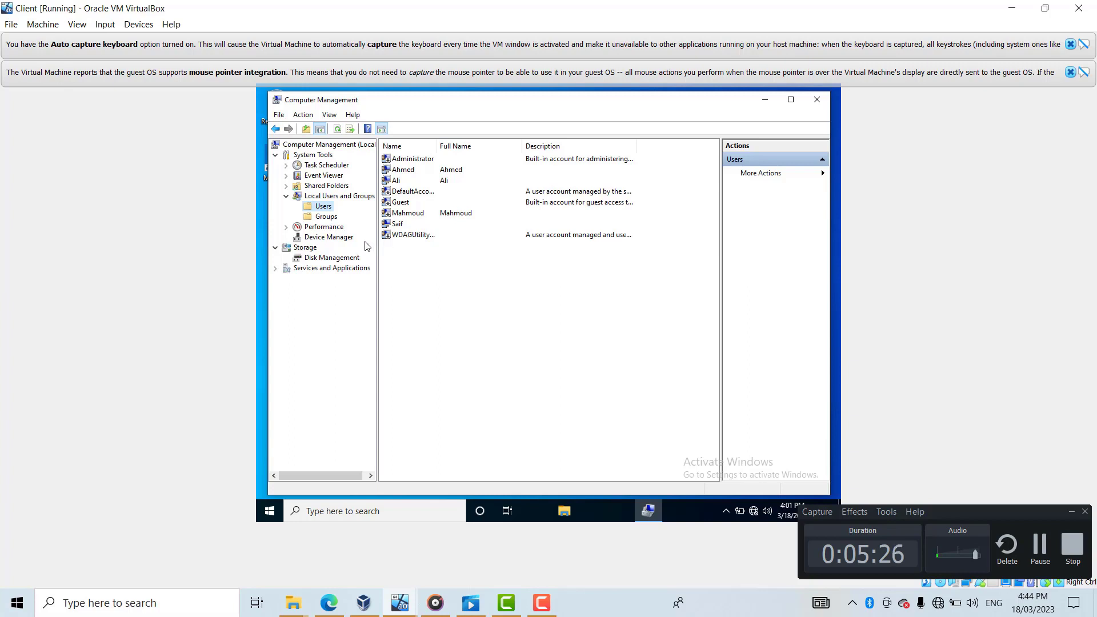
left_click(323, 221)
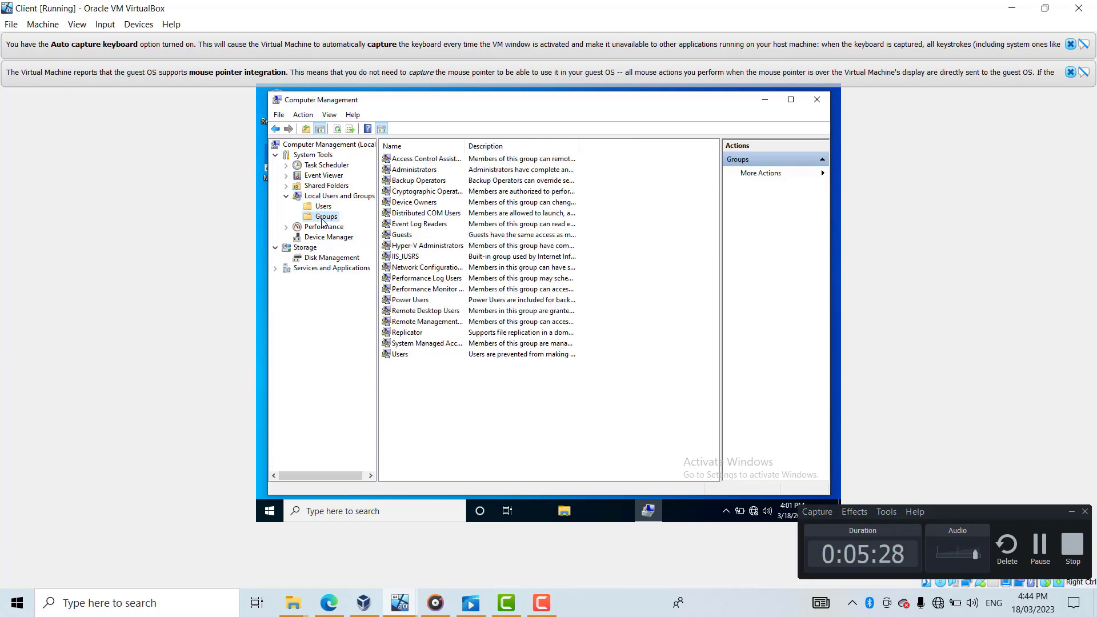
right_click(323, 221)
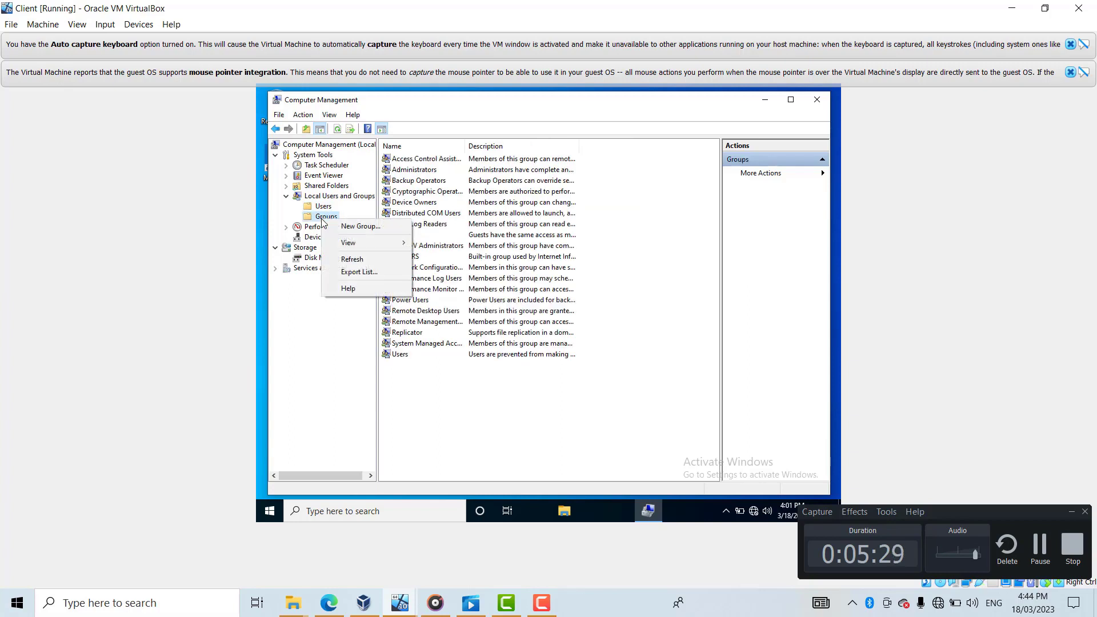
- Start a new local group named CS
left_click(366, 227)
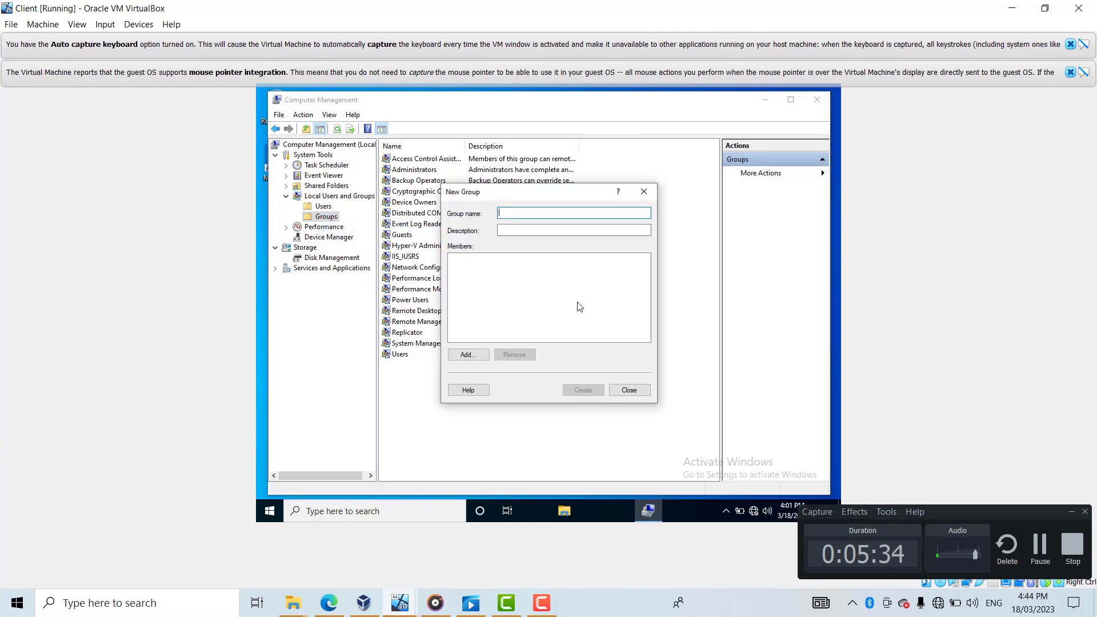
key("Caps_Lock")
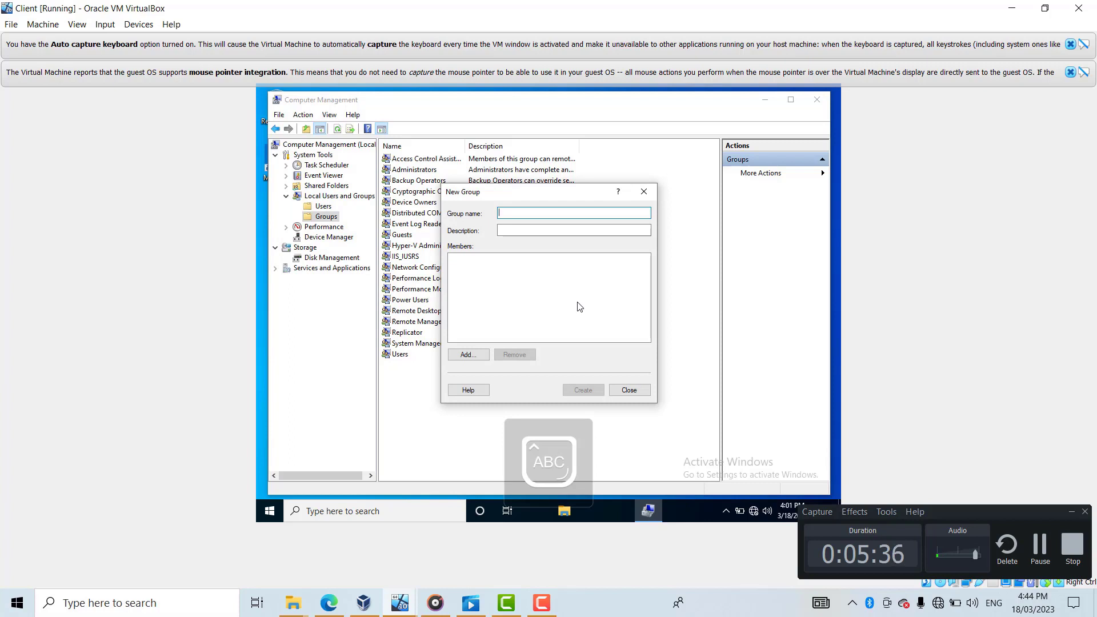
type("CS")
key("Caps_Lock")
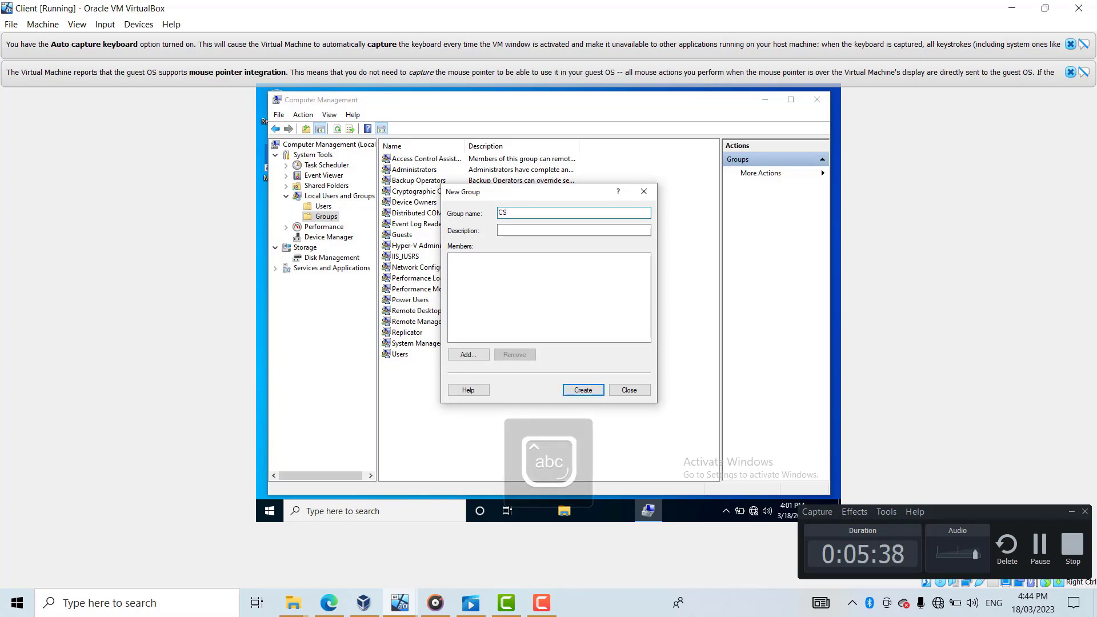
- Try a member name, clear the unrecognised entry, and open the advanced user search
left_click(453, 359)
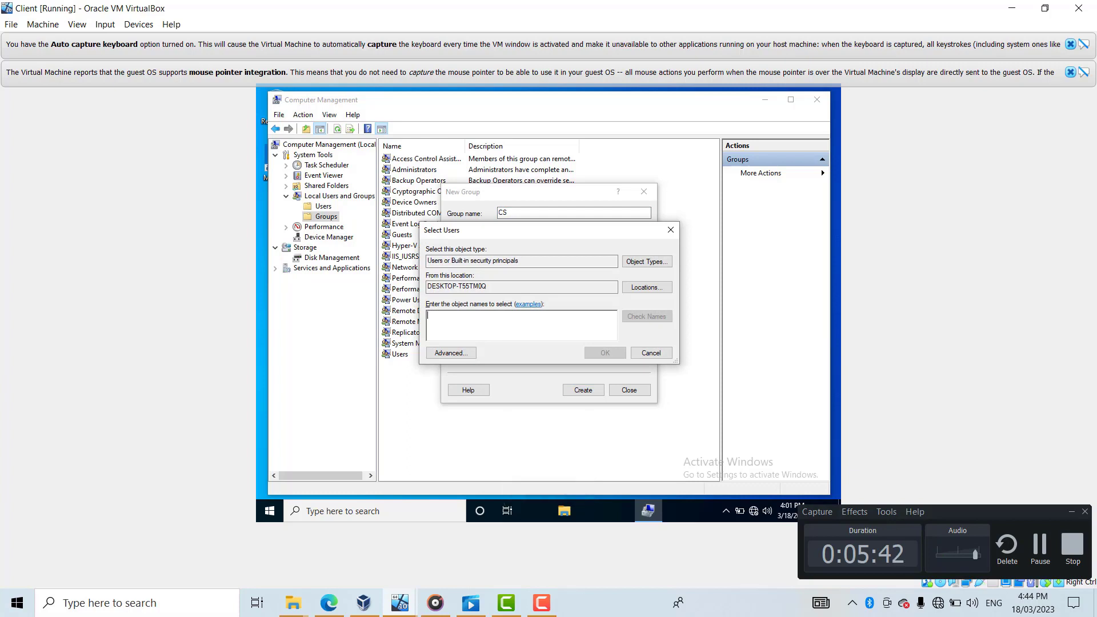
type("m")
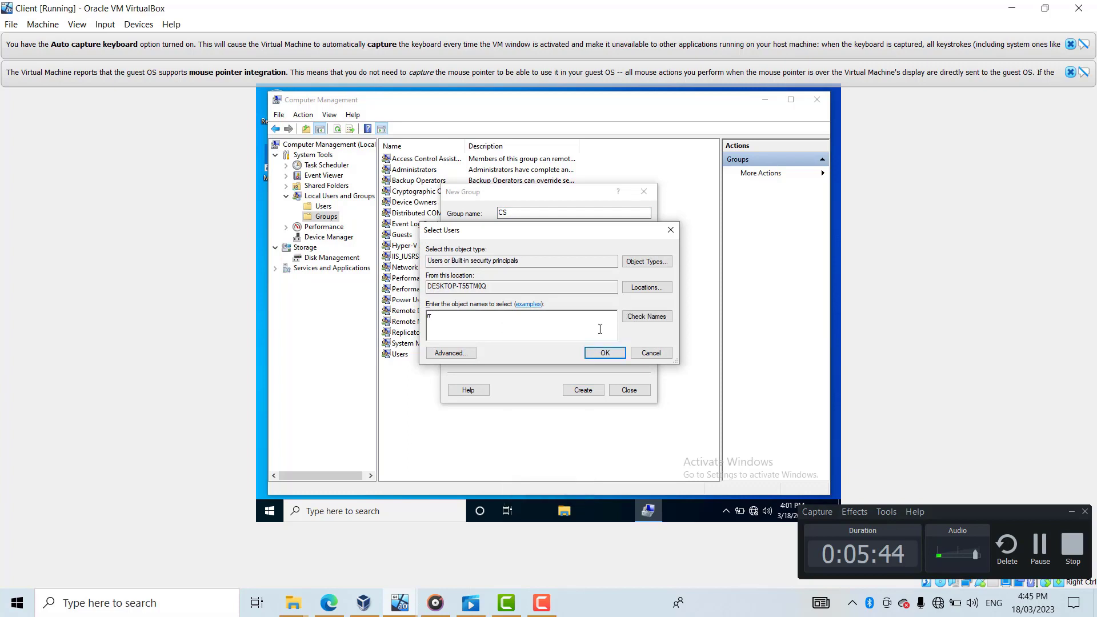
left_click(640, 318)
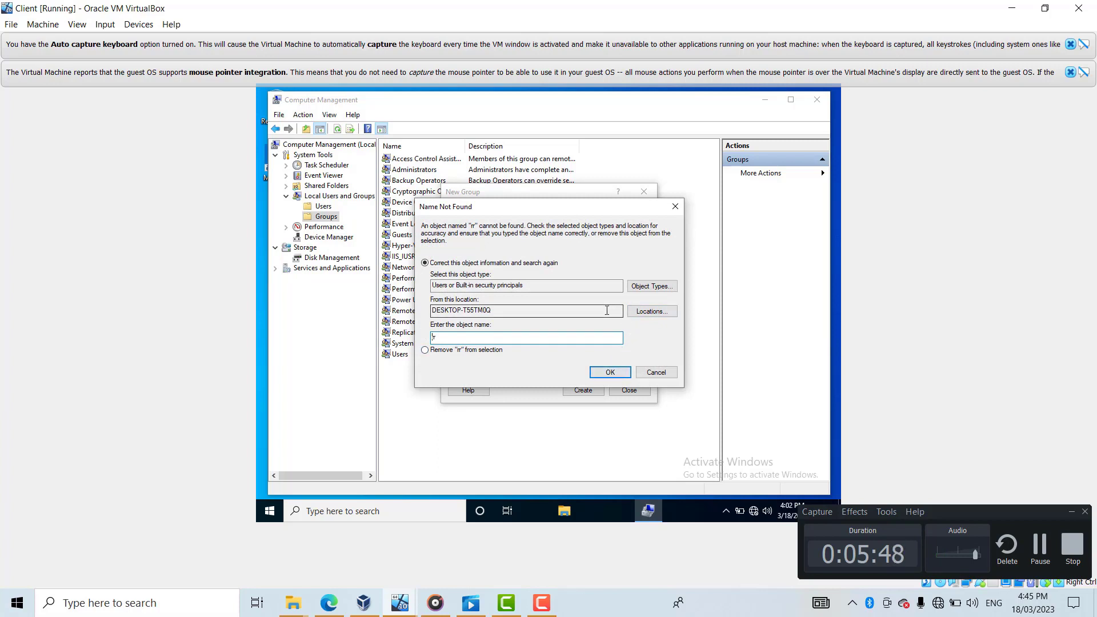
left_click(491, 338)
key("BackSpace")
key("BackSpace")
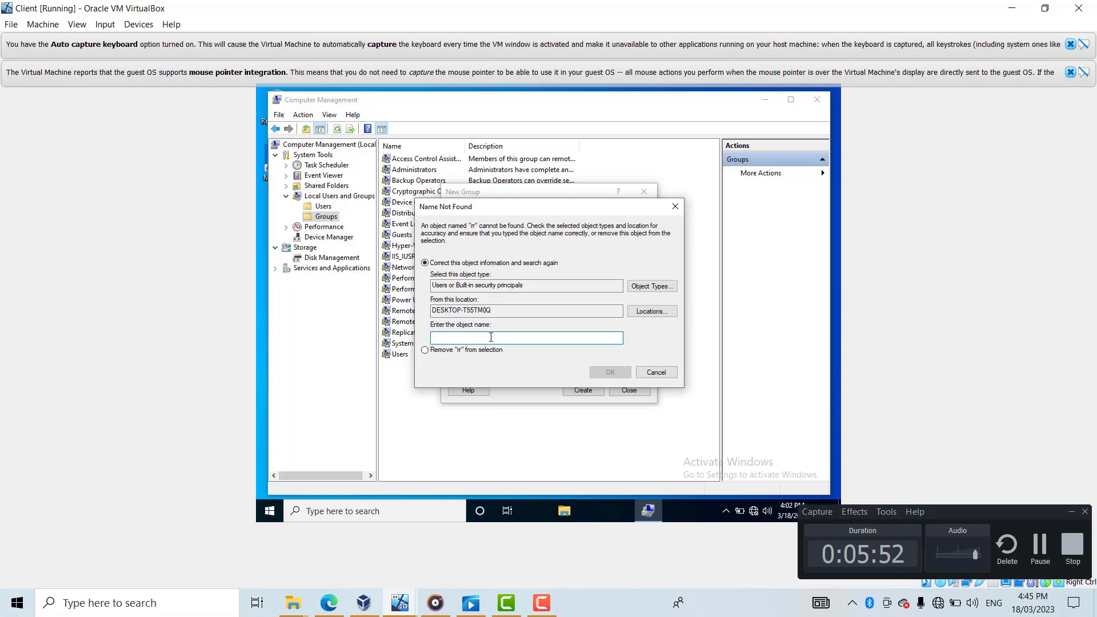
left_click(675, 207)
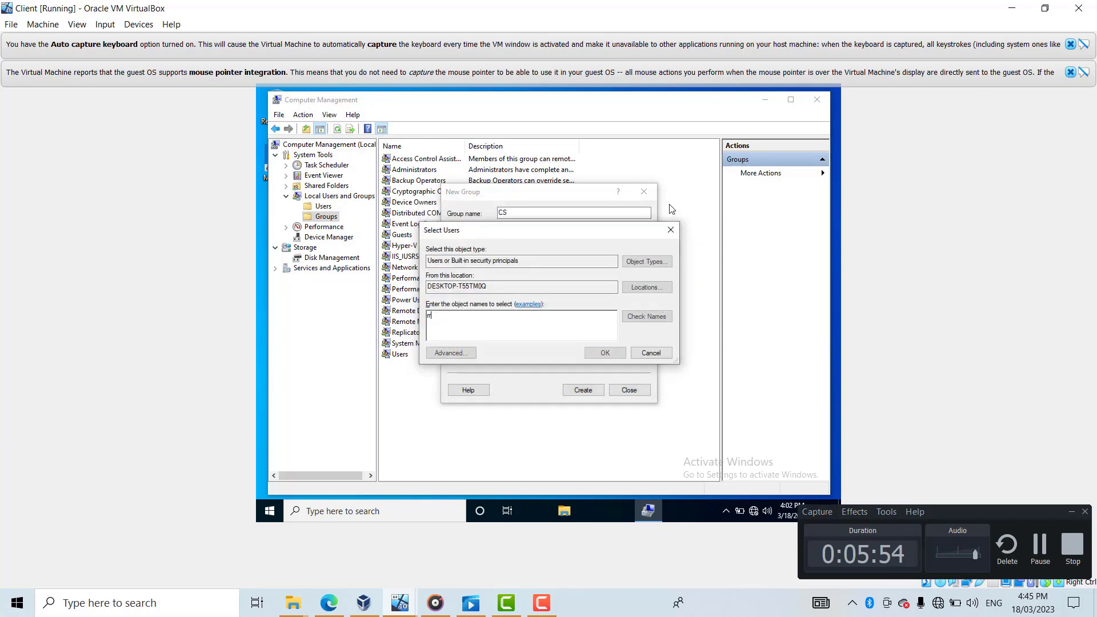
left_click(452, 352)
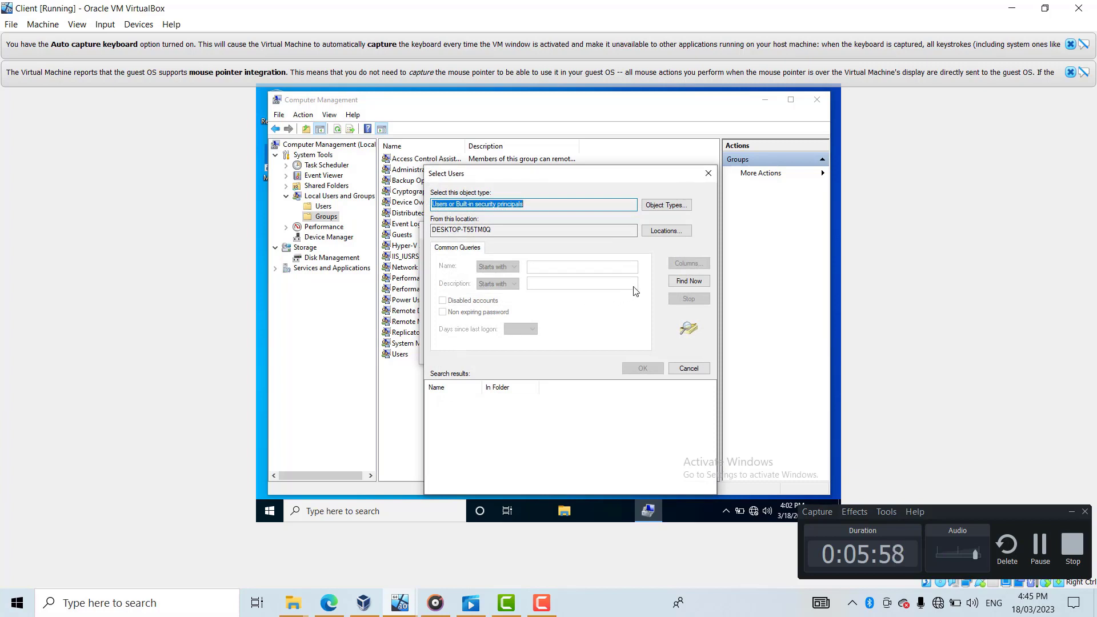
- Pick a user via Find Now, fail on leftover unrecognised names, and cancel the selection
left_click(686, 280)
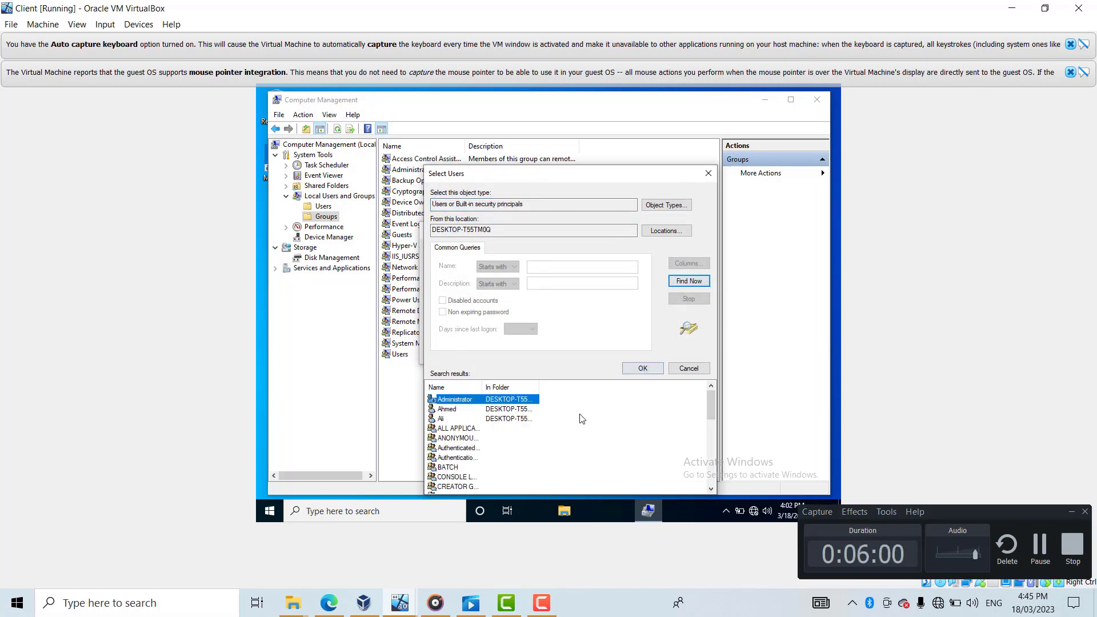
left_click(465, 421)
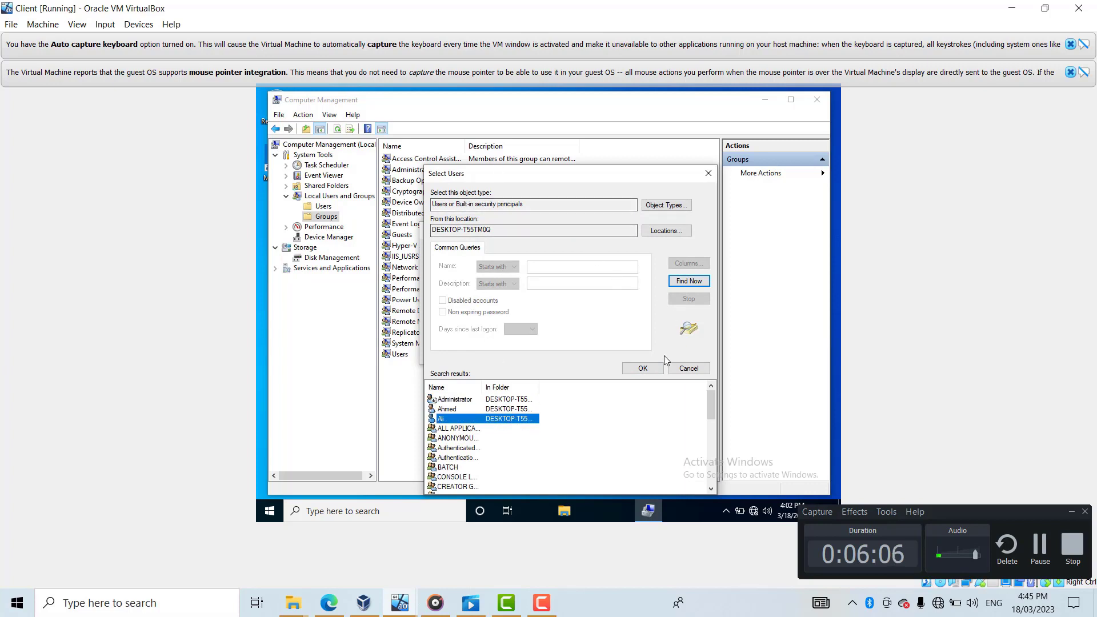
left_click(647, 366)
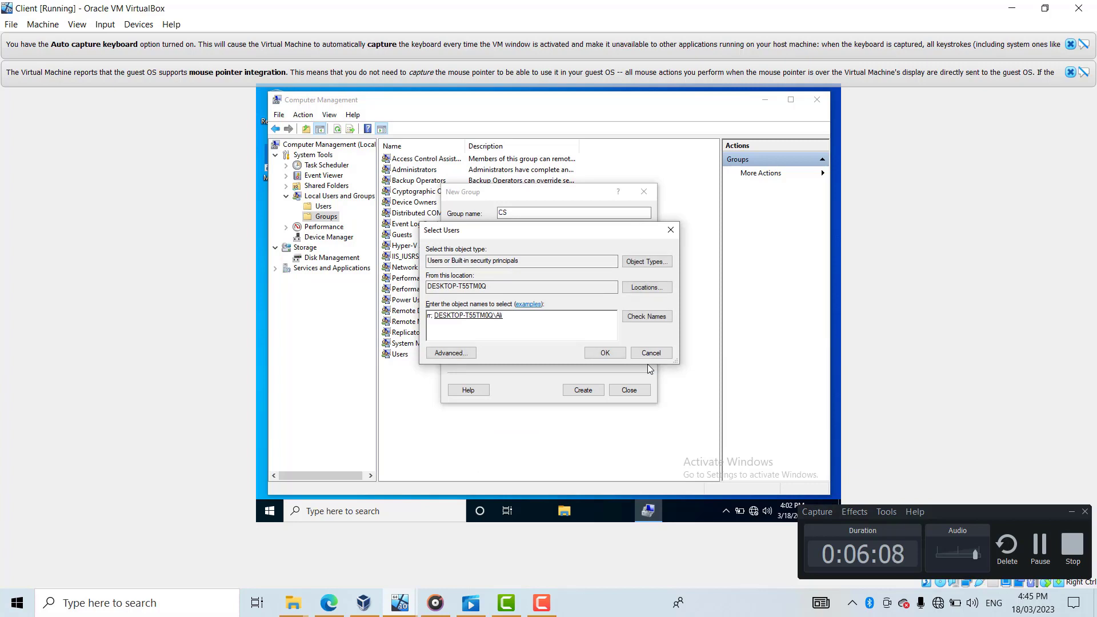
left_click(592, 355)
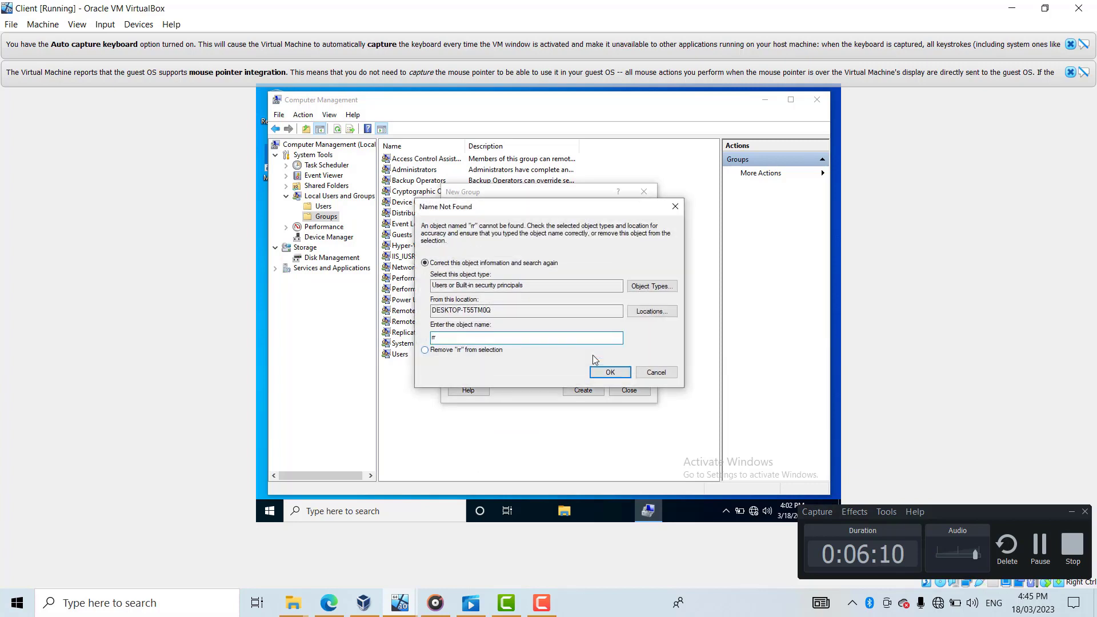
left_click(618, 370)
left_click(681, 213)
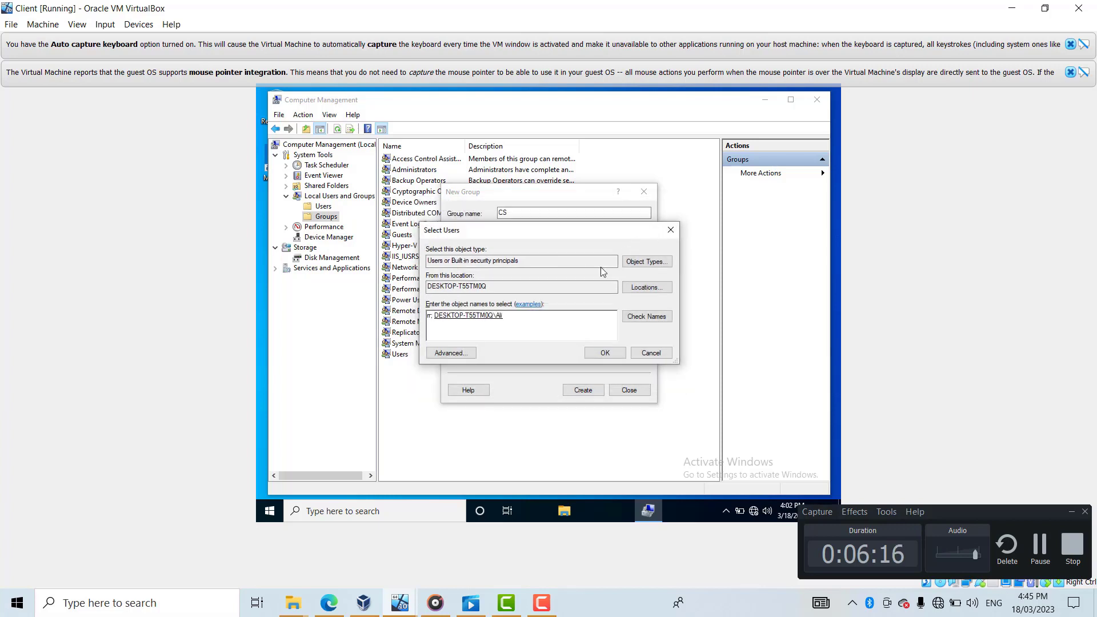
left_click(609, 354)
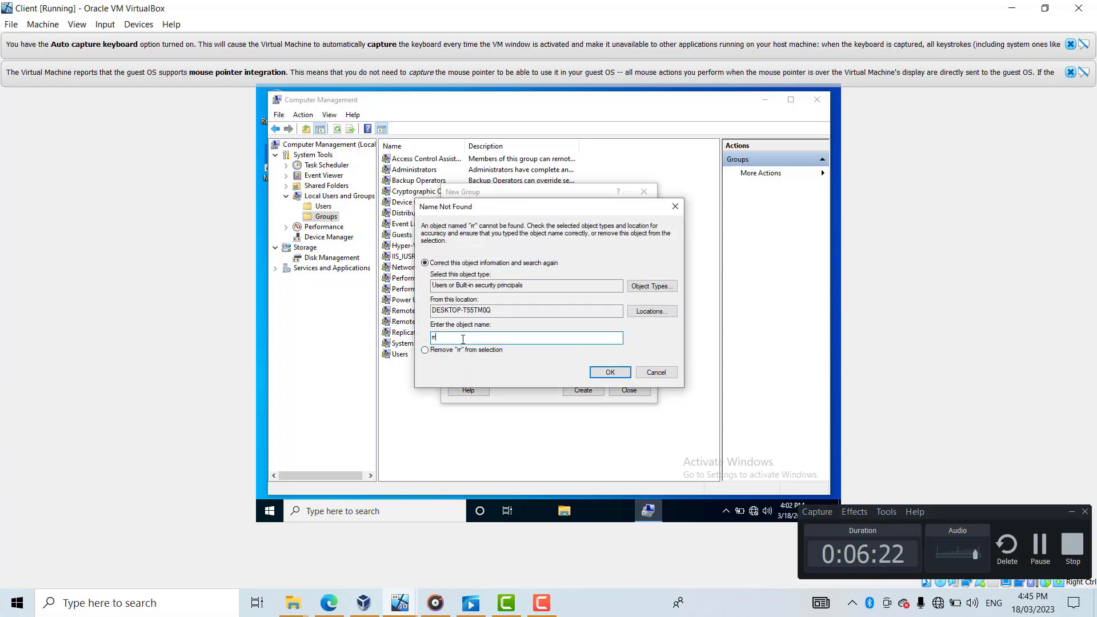
key("BackSpace")
key("BackSpace")
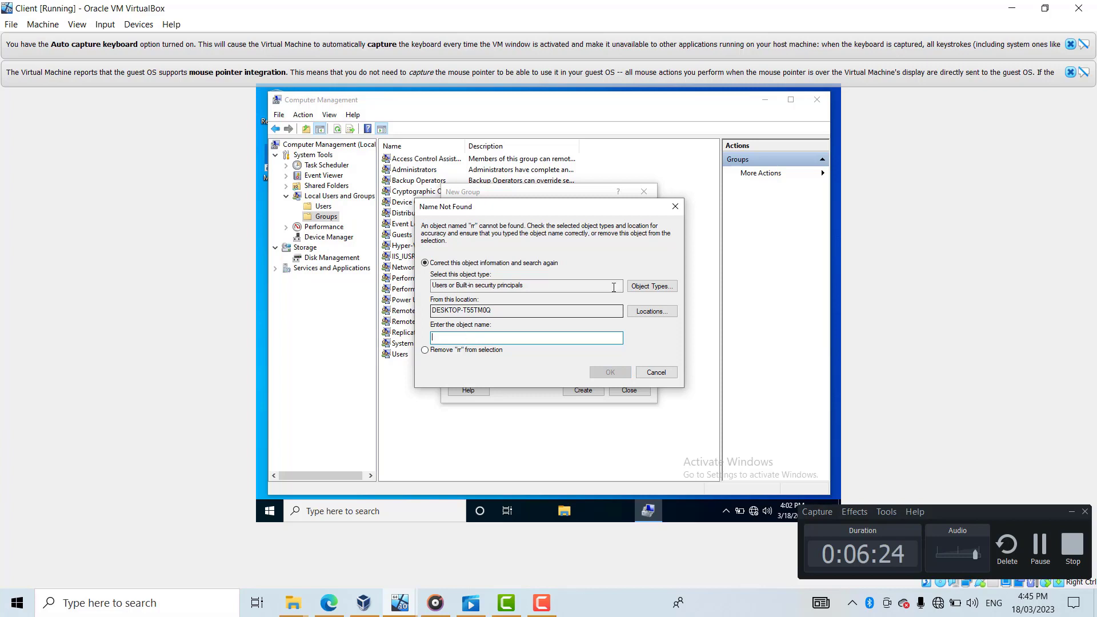
left_click(673, 213)
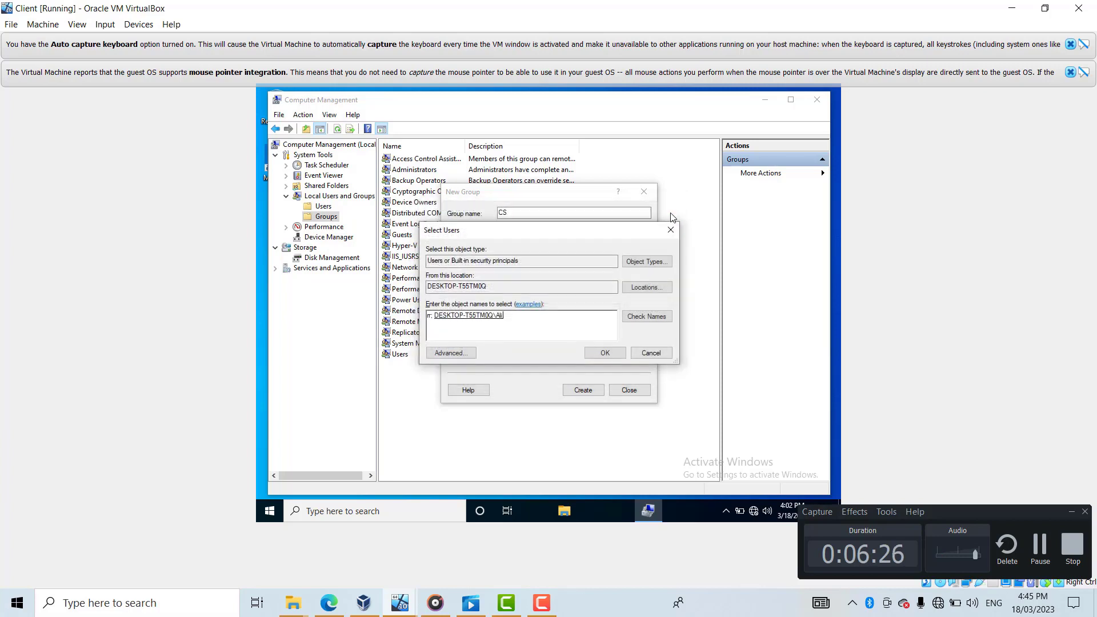
left_click(605, 348)
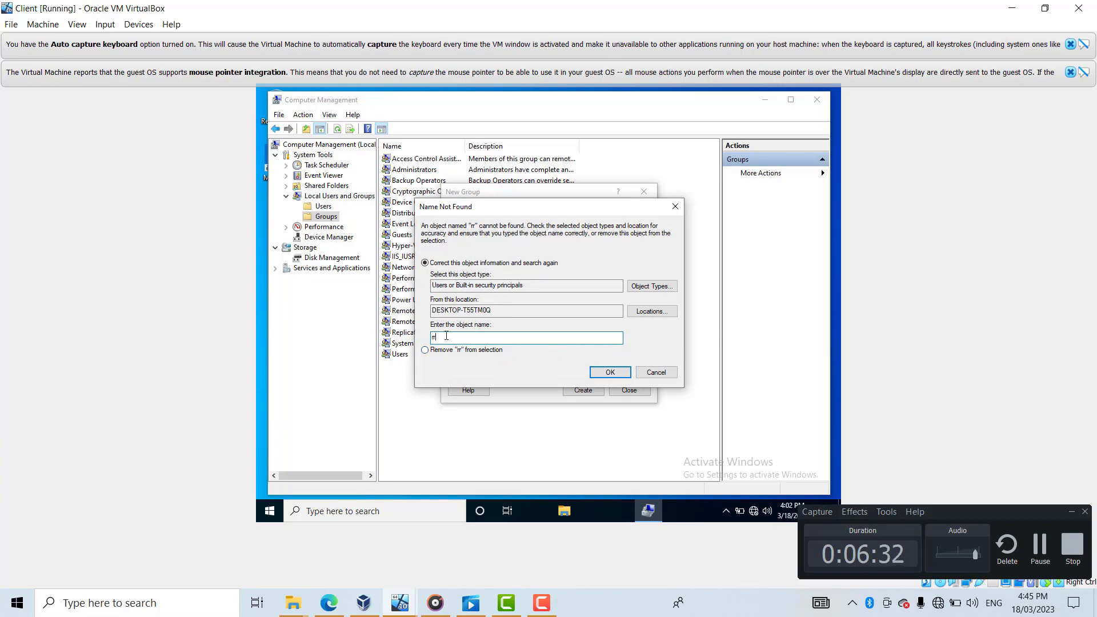
key("BackSpace")
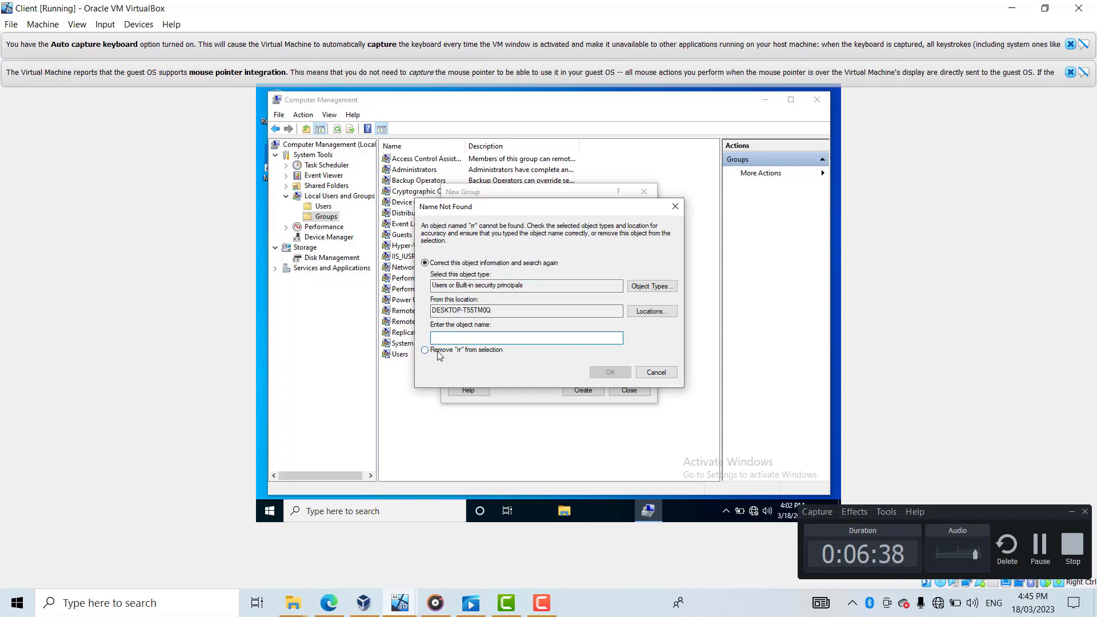
left_click(678, 207)
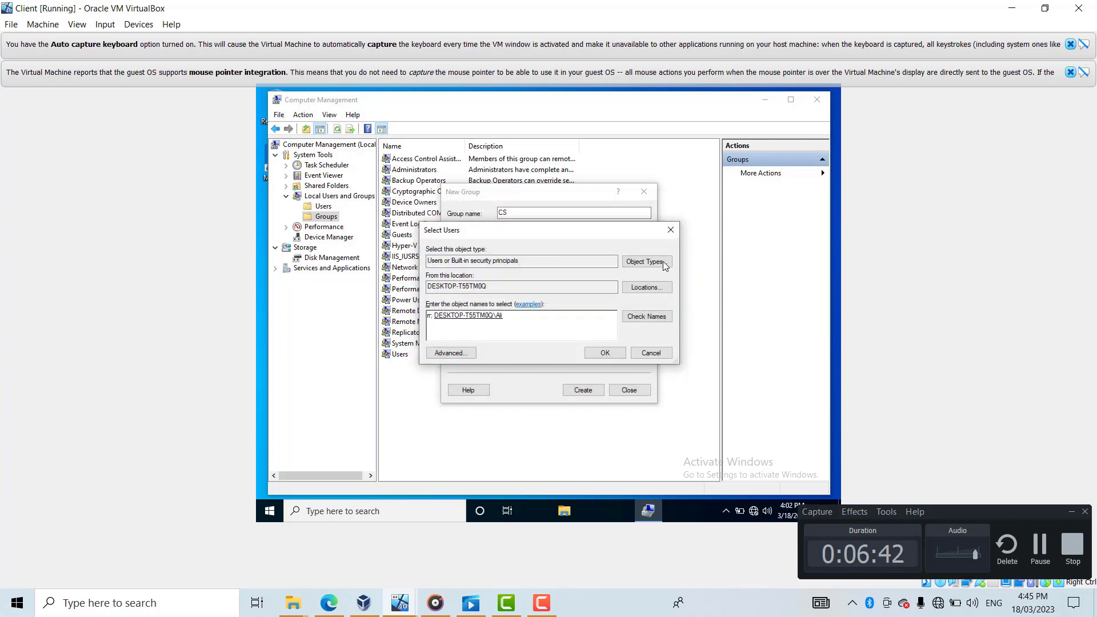
left_click(671, 232)
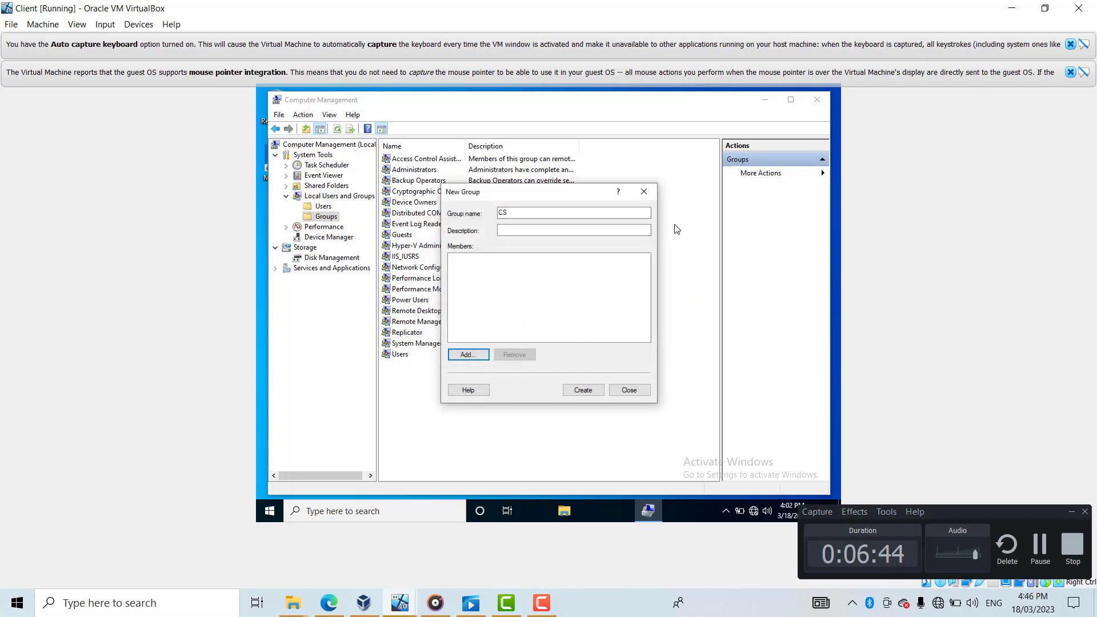
- Add the third user account as CS's member through Find Now and create the group
left_click(477, 354)
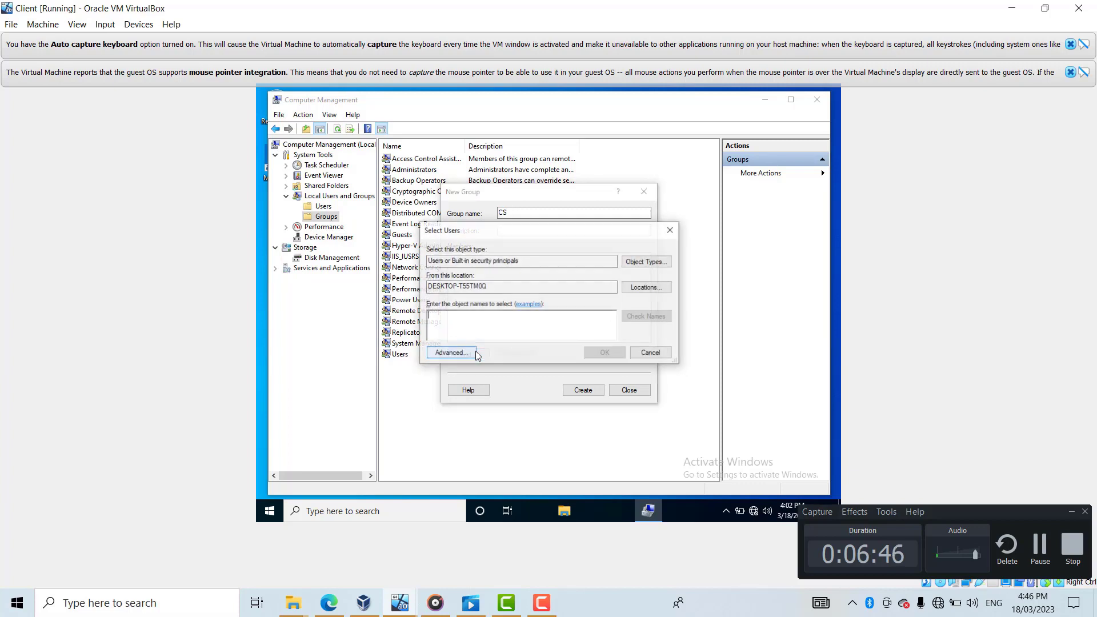
left_click(442, 354)
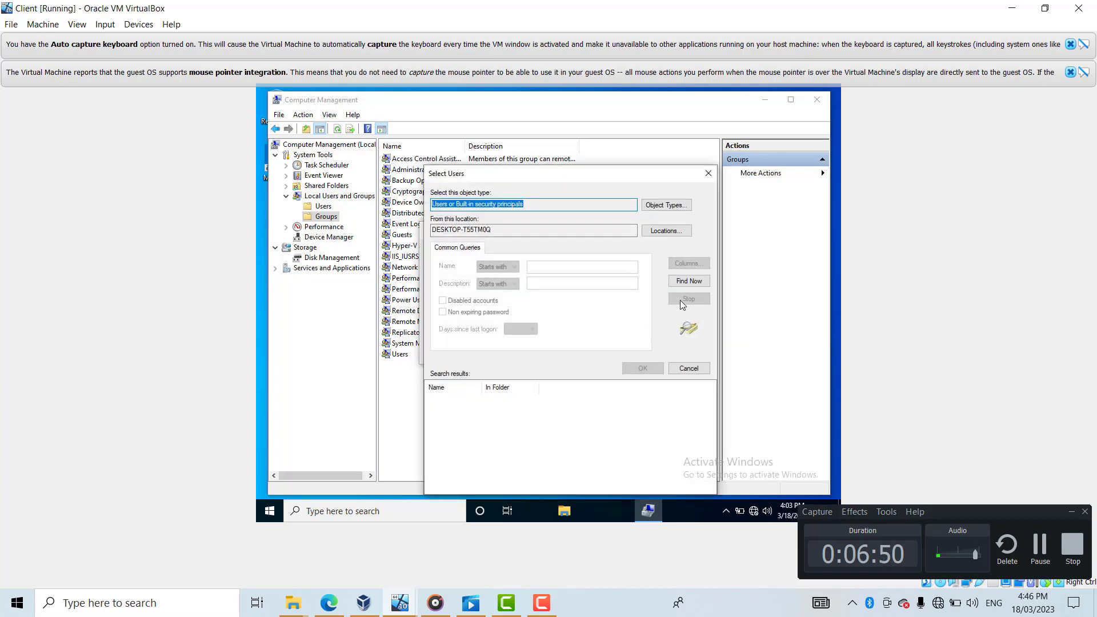
left_click(688, 281)
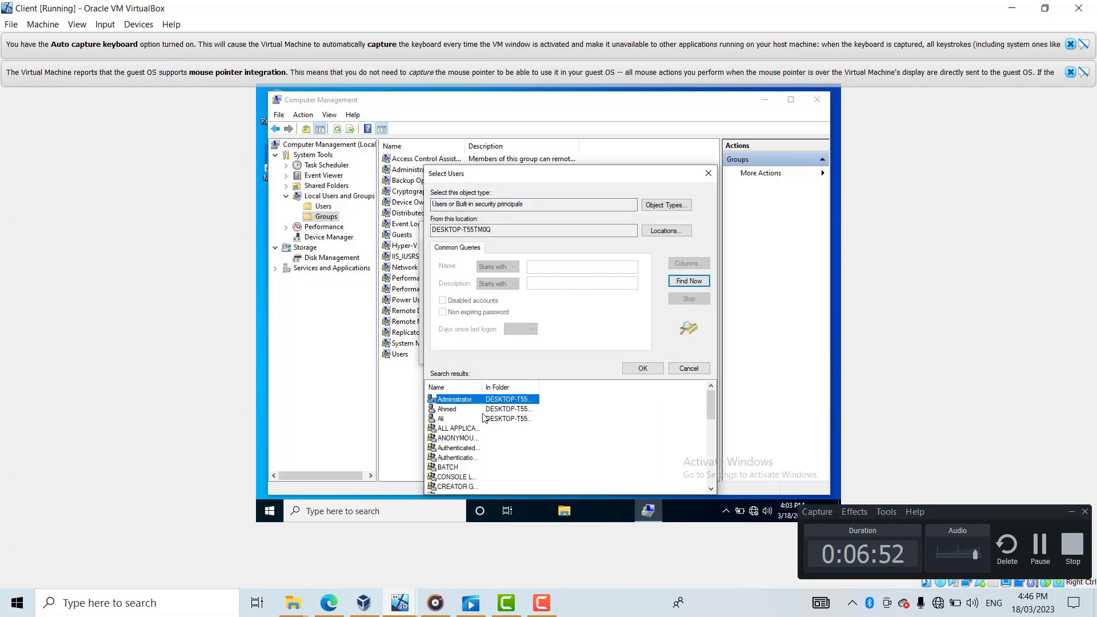
left_click(456, 420)
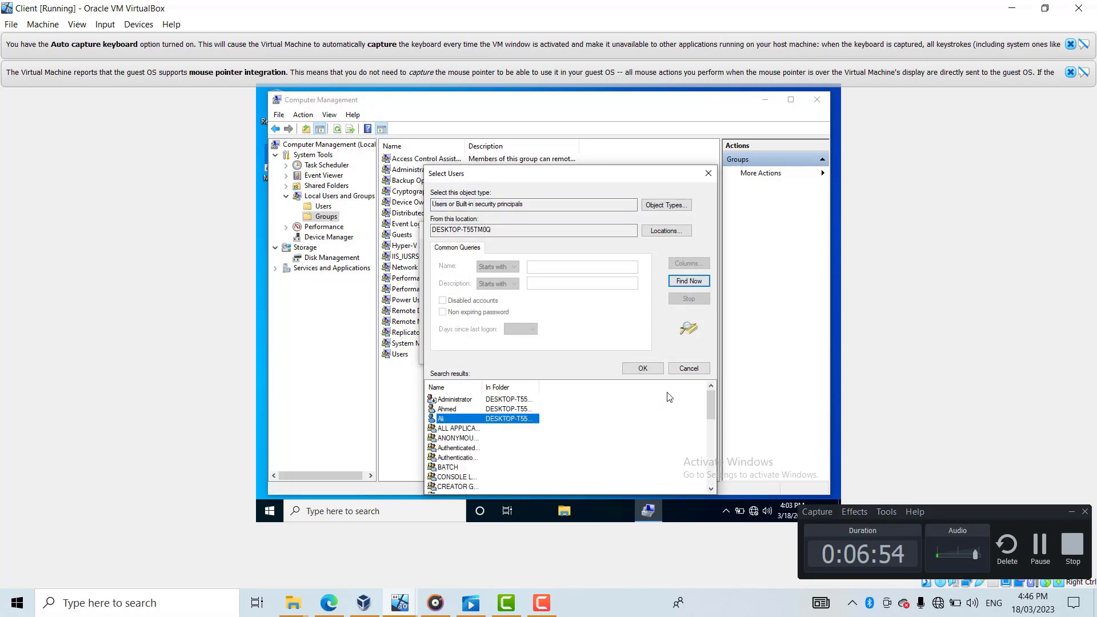
left_click(643, 368)
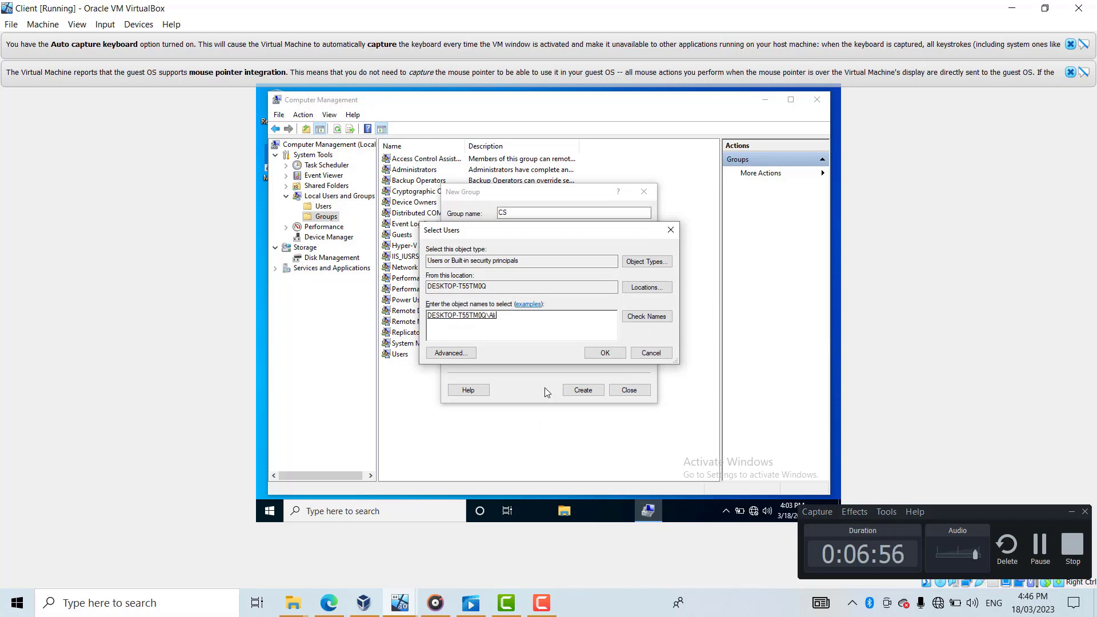
left_click(597, 352)
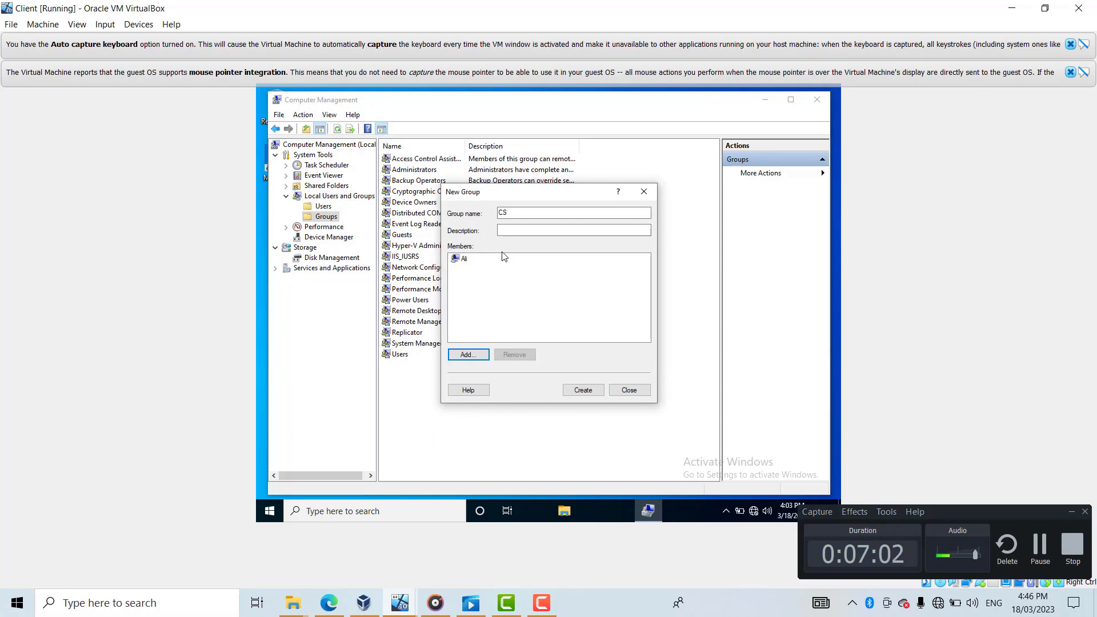
left_click(594, 392)
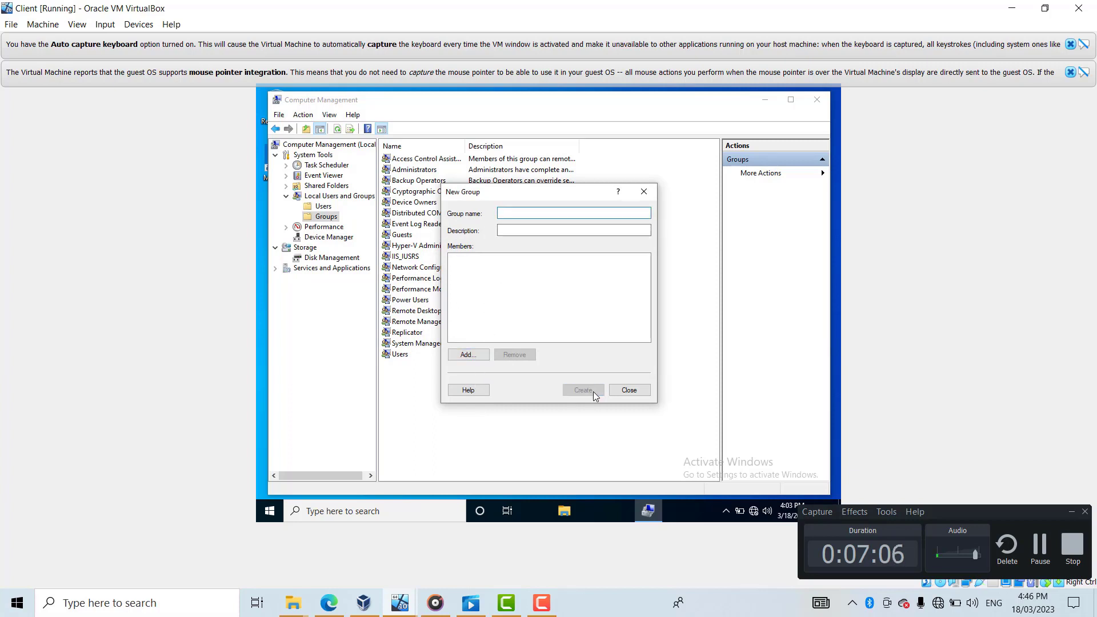
- Name the new group IT and add the first local user account as a member
key("Caps_Lock")
type("IT")
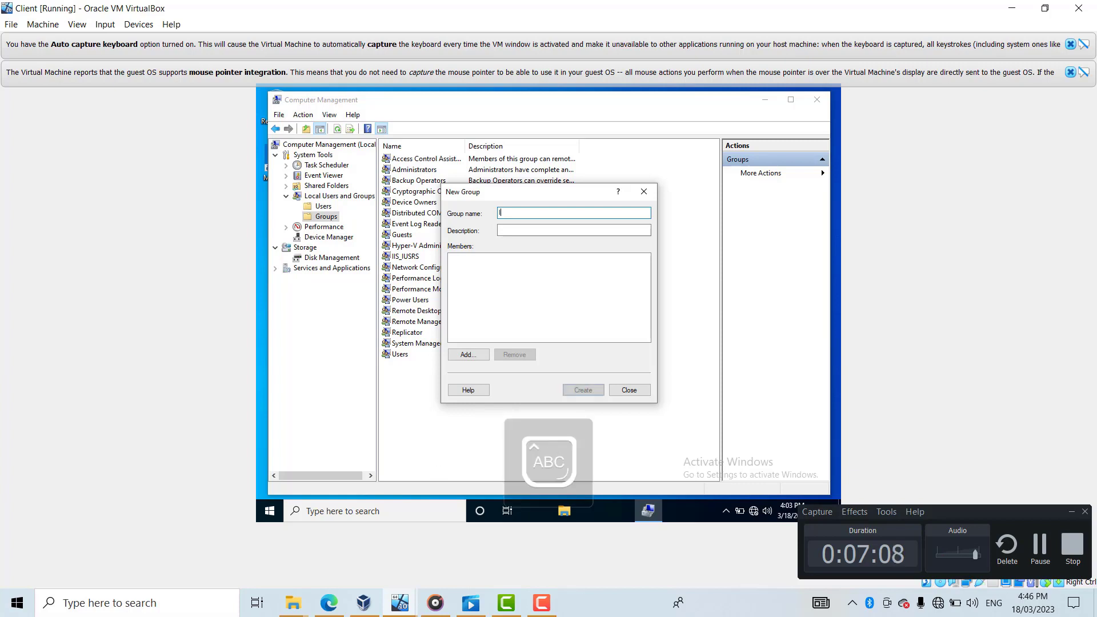
key("Caps_Lock")
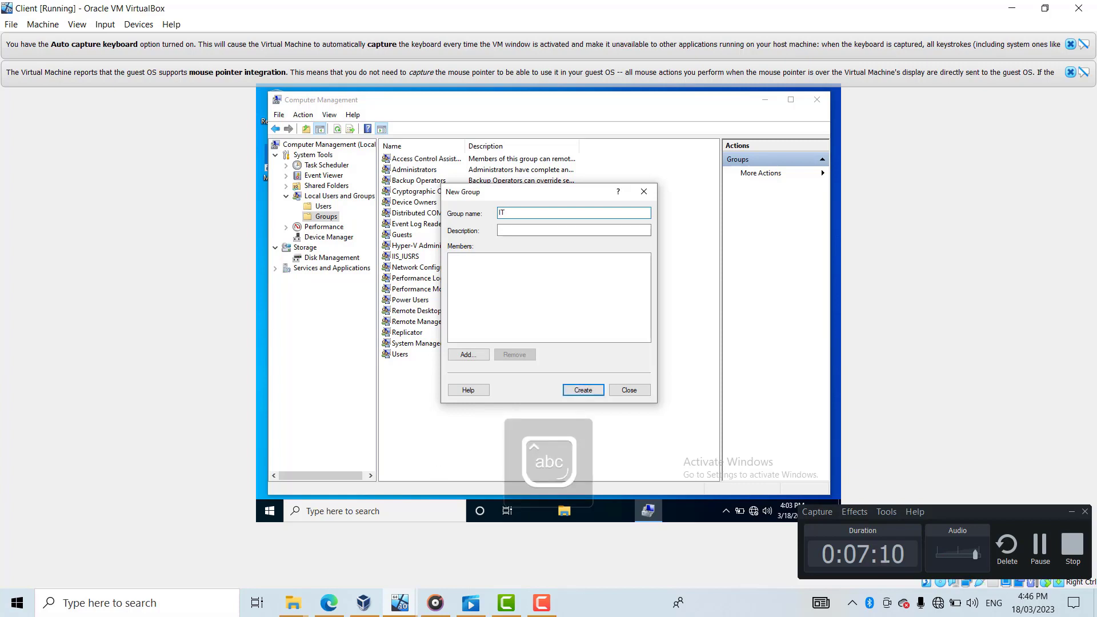
left_click(473, 355)
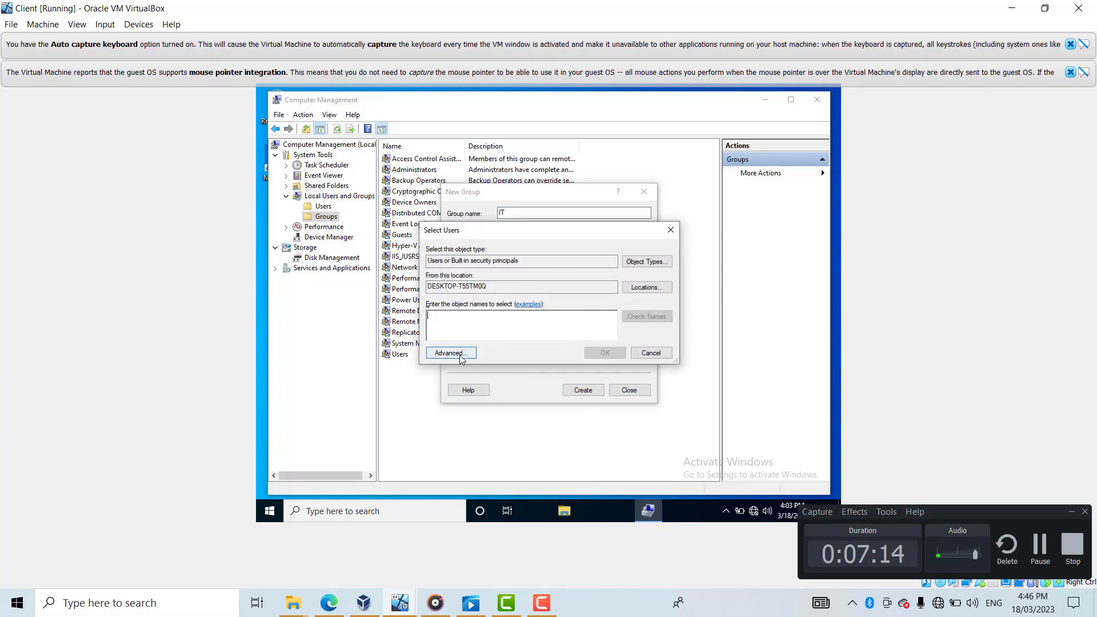
left_click(459, 354)
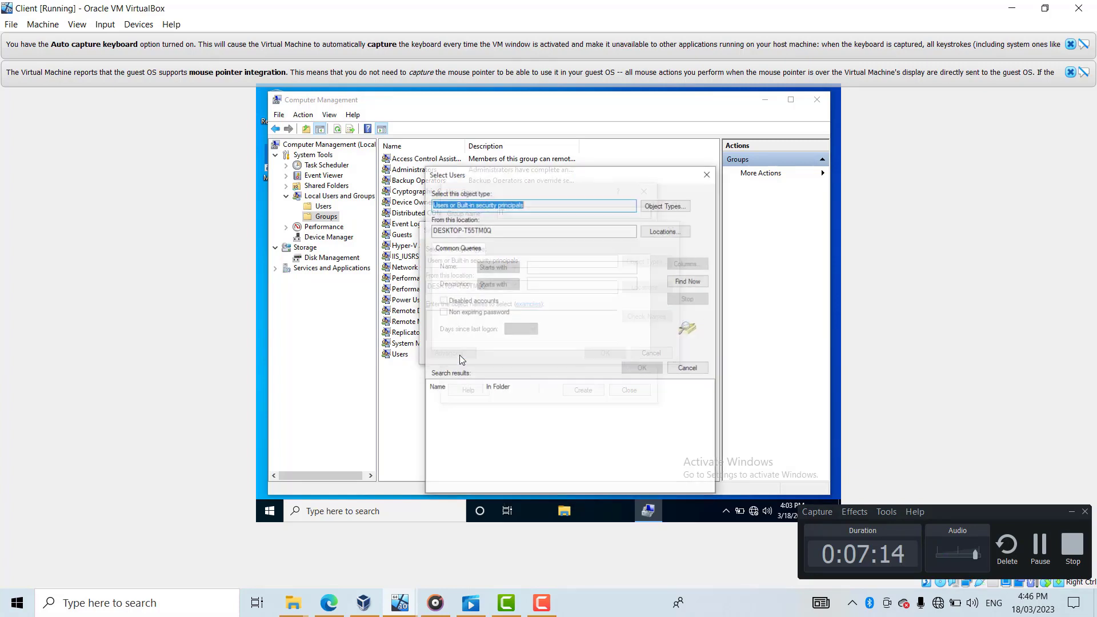
left_click(687, 276)
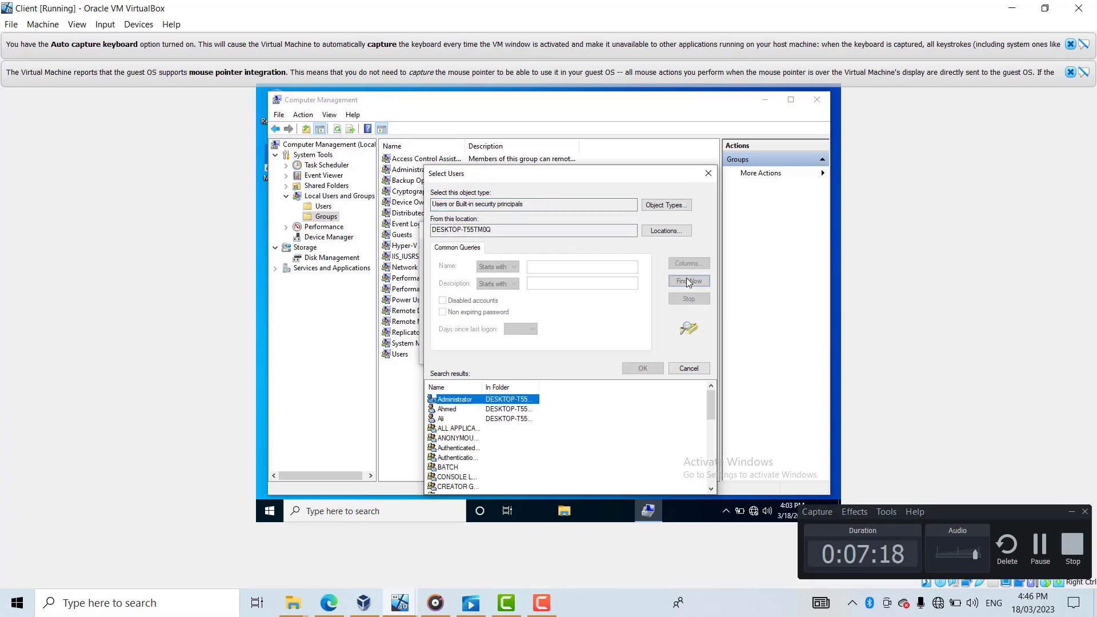
left_click(469, 409)
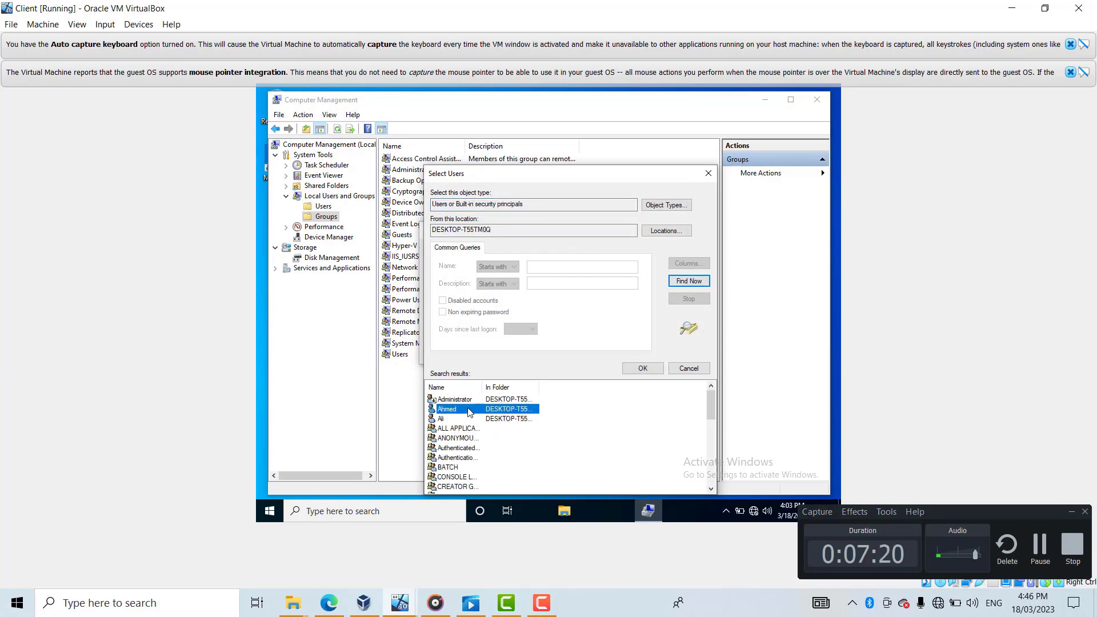
left_click(643, 368)
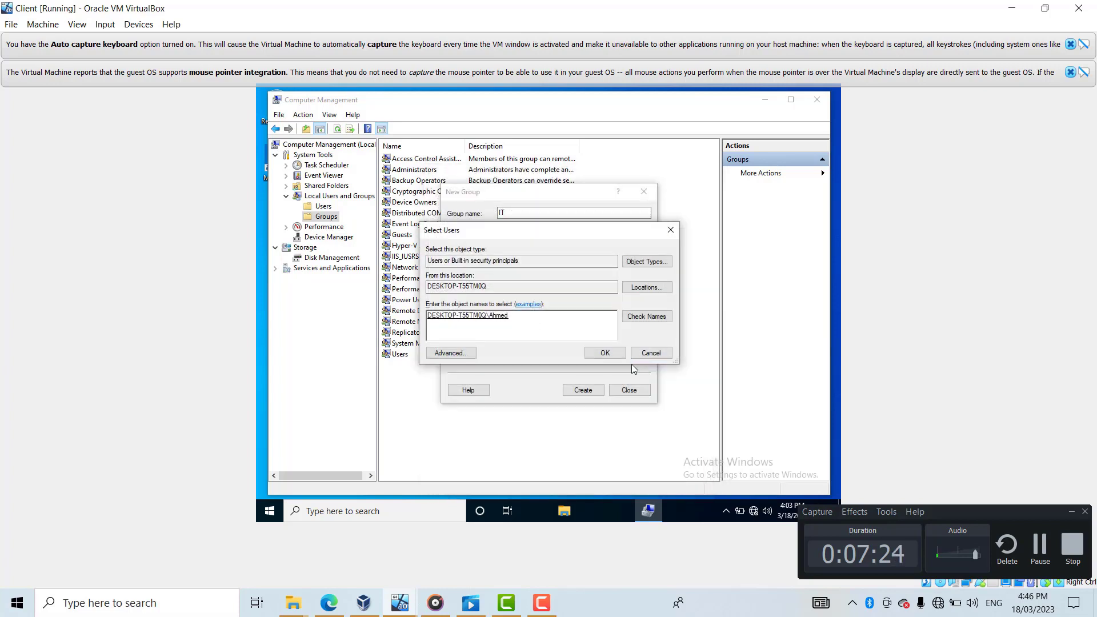
- Add a second local user account to IT and create the group
left_click(458, 353)
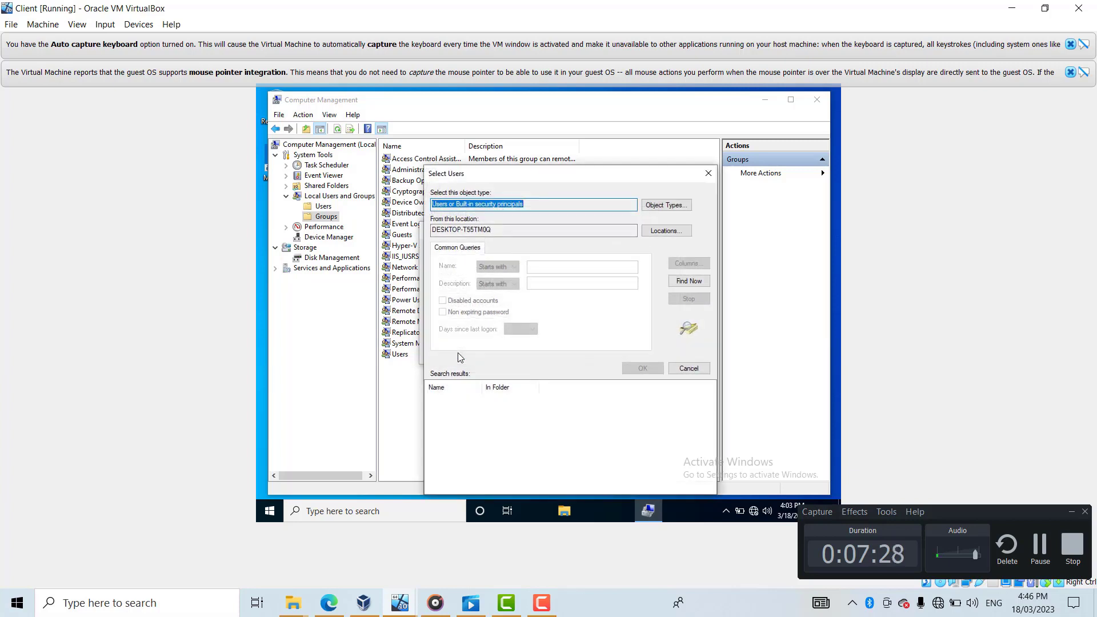
left_click(690, 281)
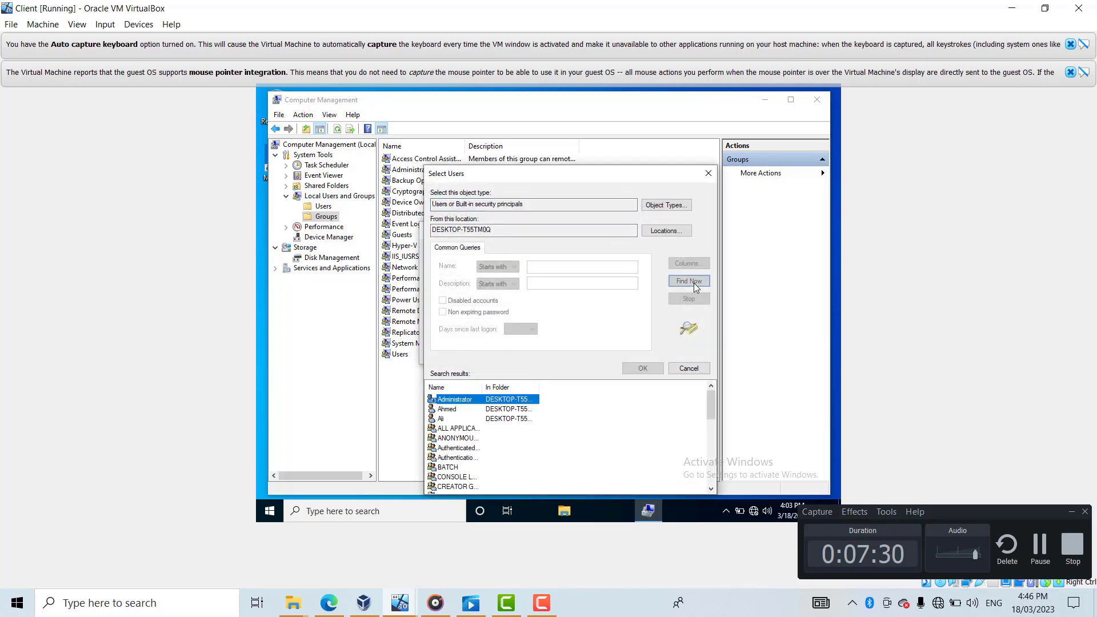
left_click(453, 421)
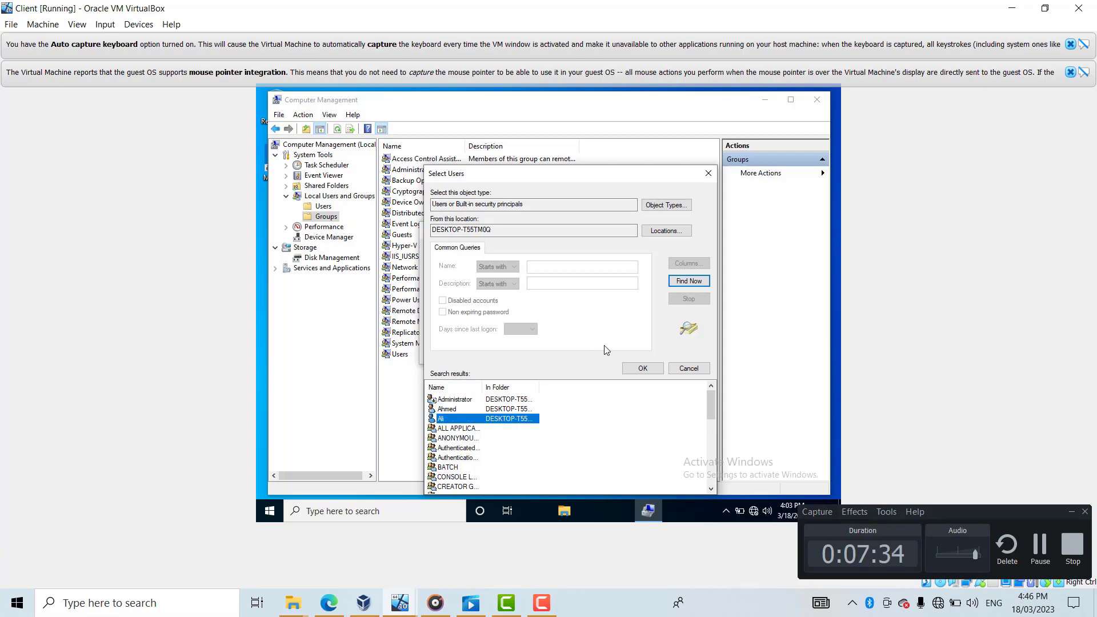
left_click(643, 369)
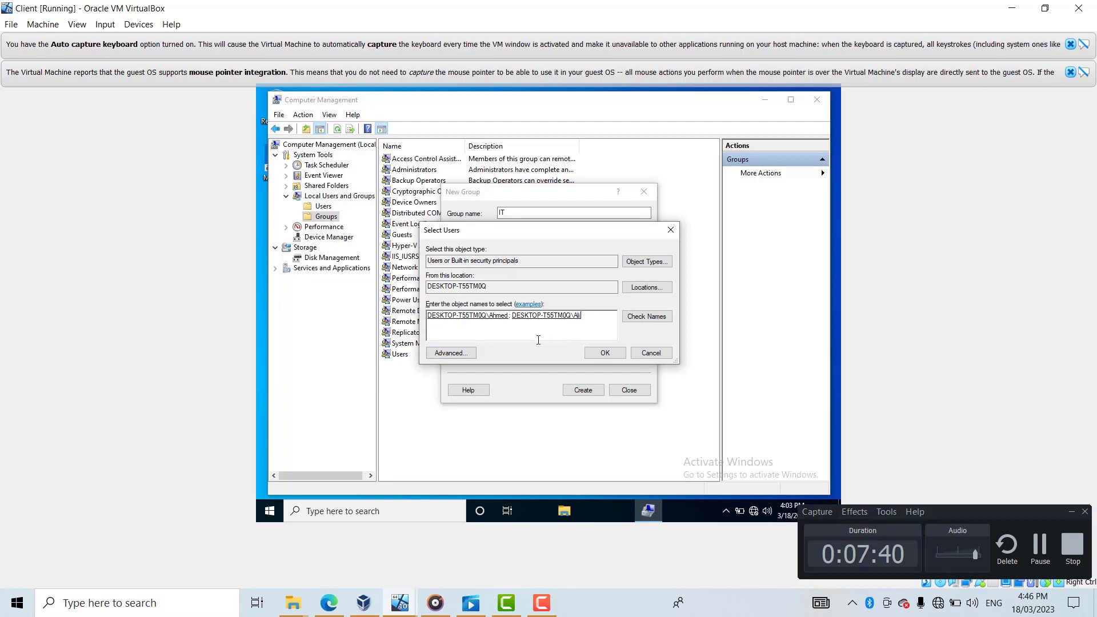
left_click(605, 353)
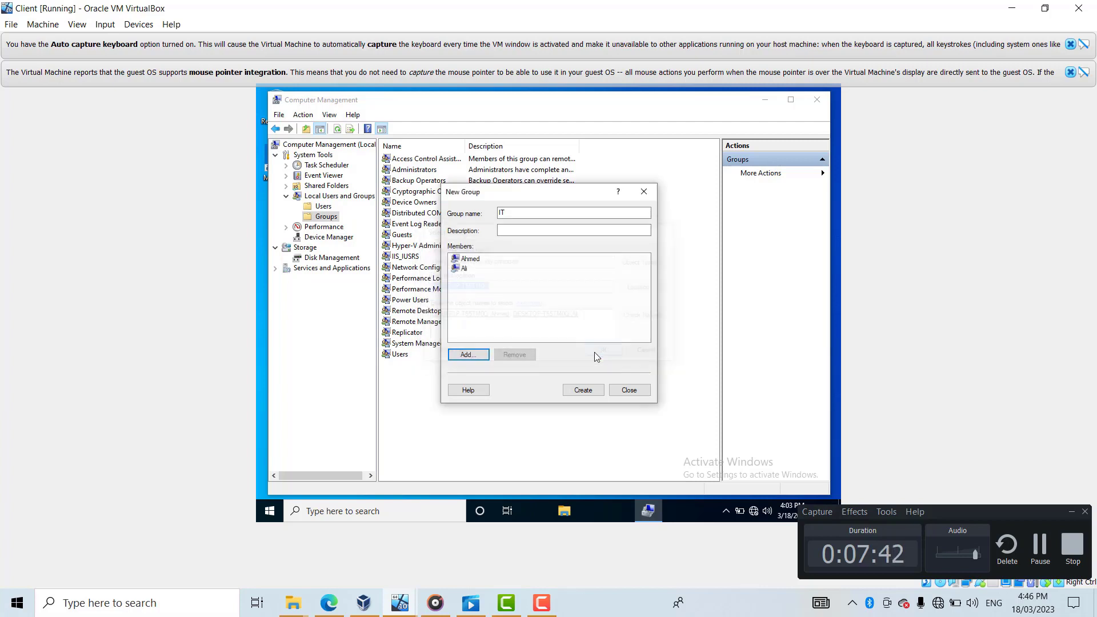
left_click(583, 390)
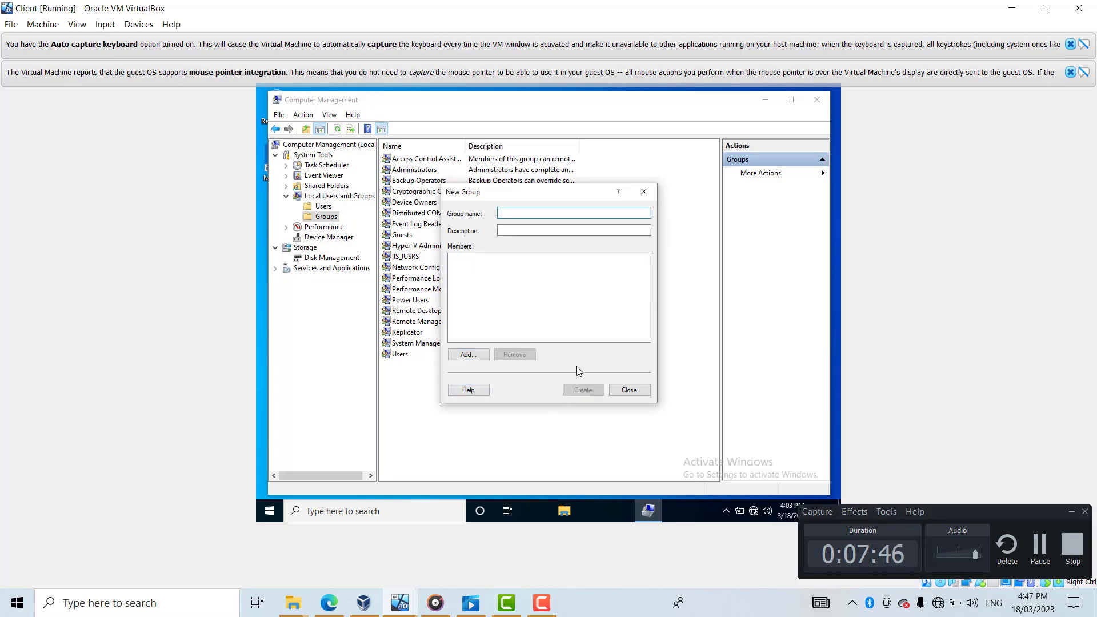
- Close the New Group form and review the IT group's properties showing its two members
left_click(644, 193)
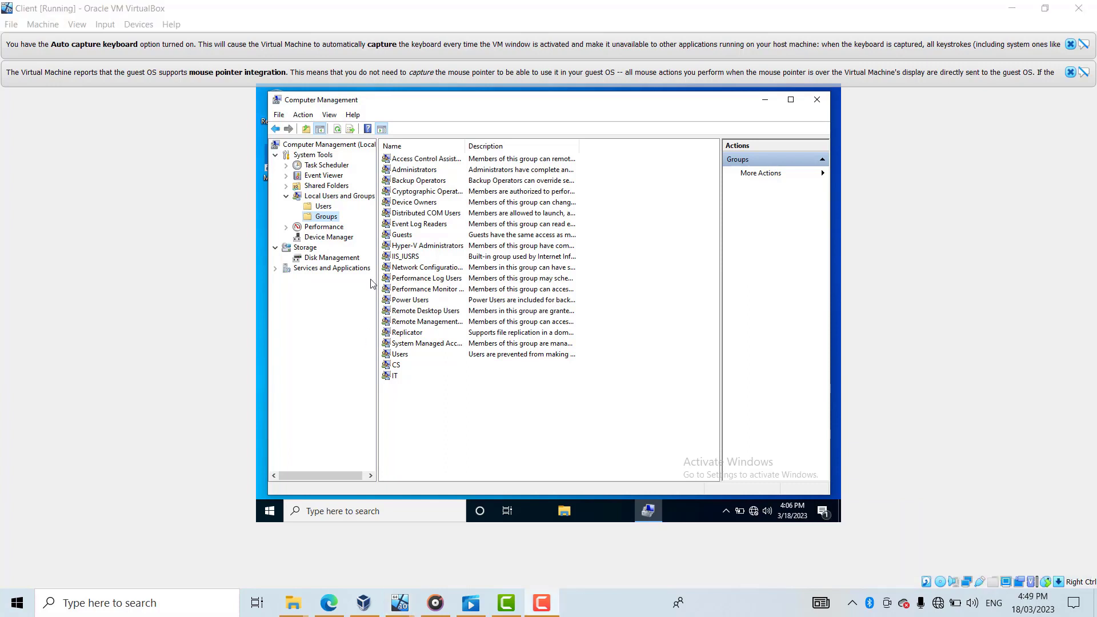
left_click(403, 377)
right_click(404, 378)
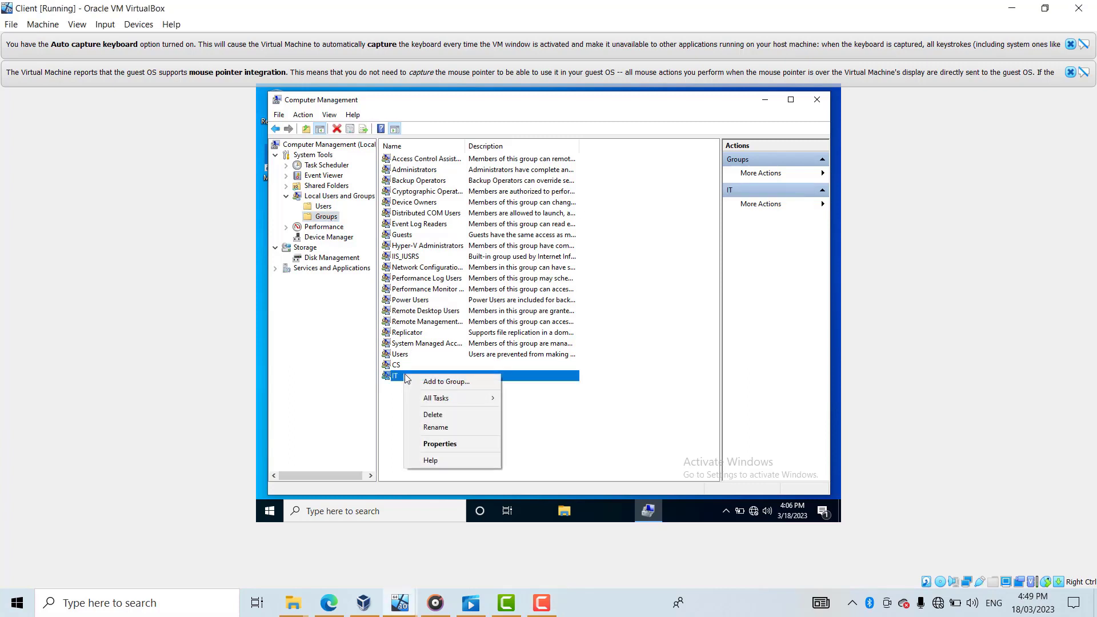
left_click(438, 446)
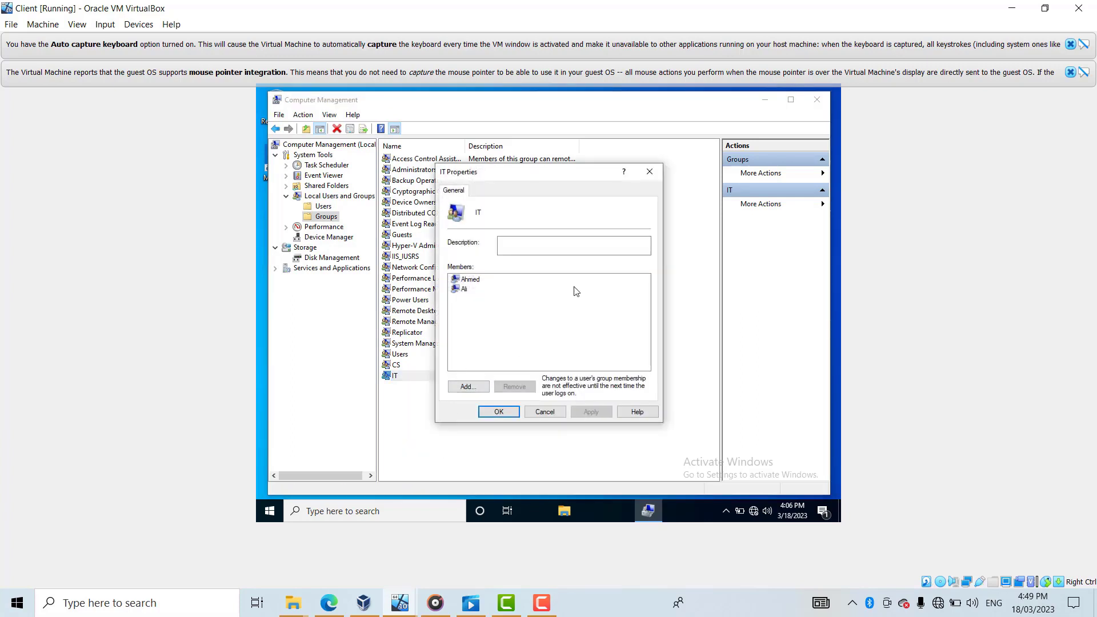
left_click(651, 172)
- Review the CS group's properties, confirming it has one member
left_click(433, 367)
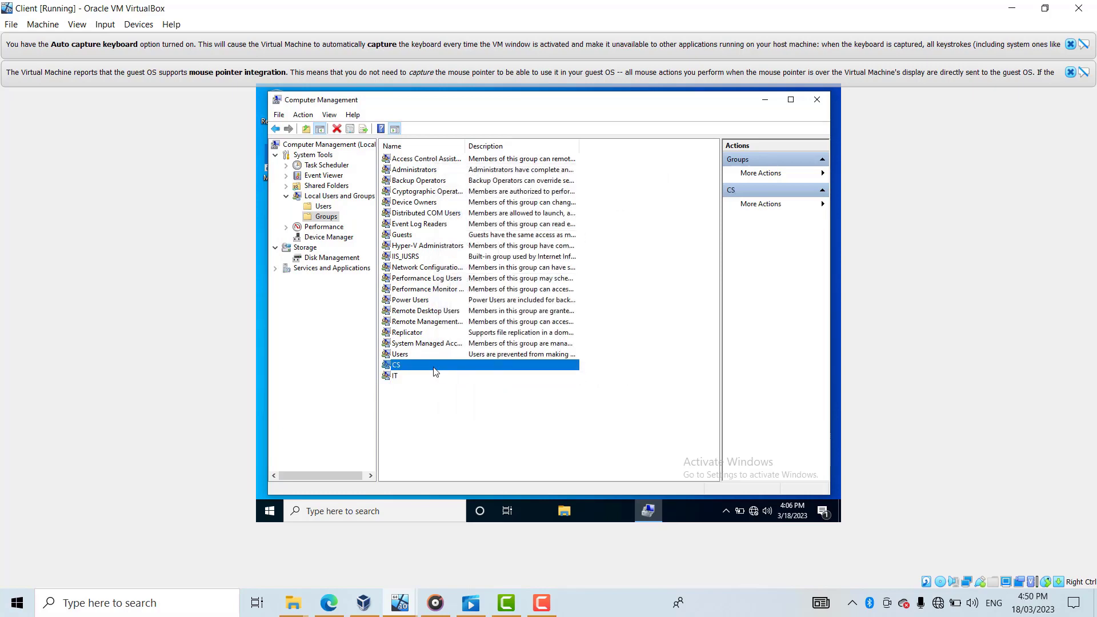
right_click(450, 367)
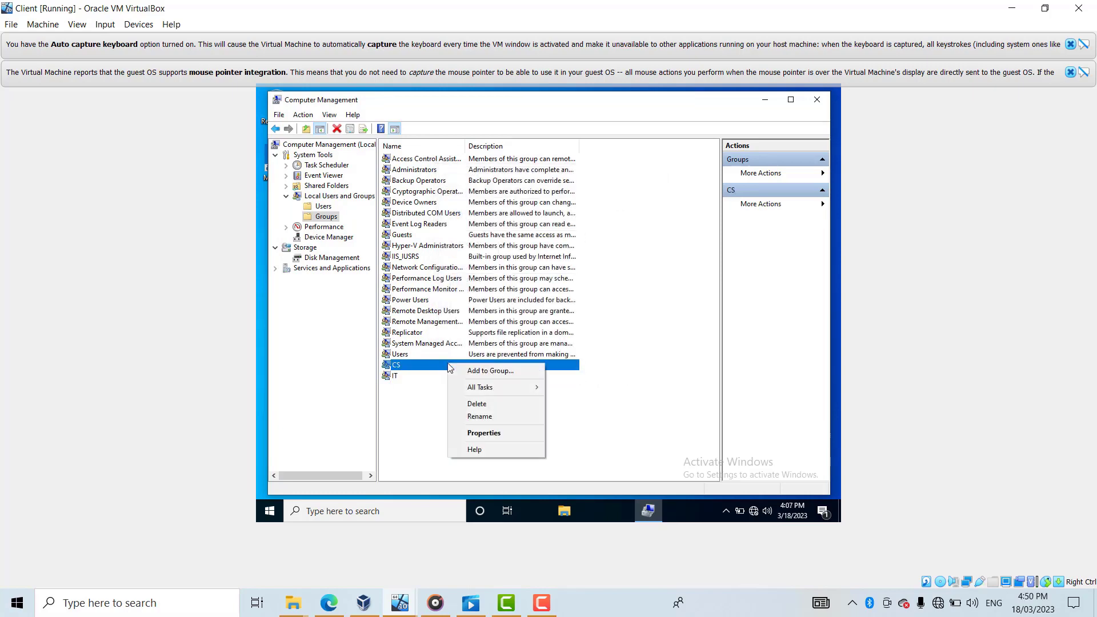
left_click(480, 433)
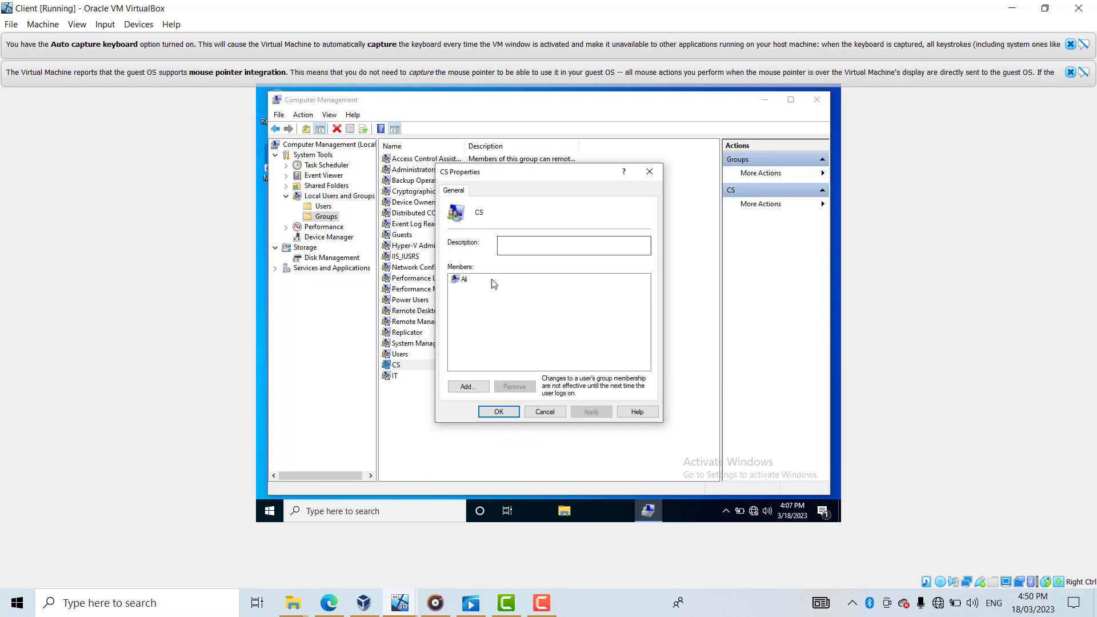
left_click(650, 172)
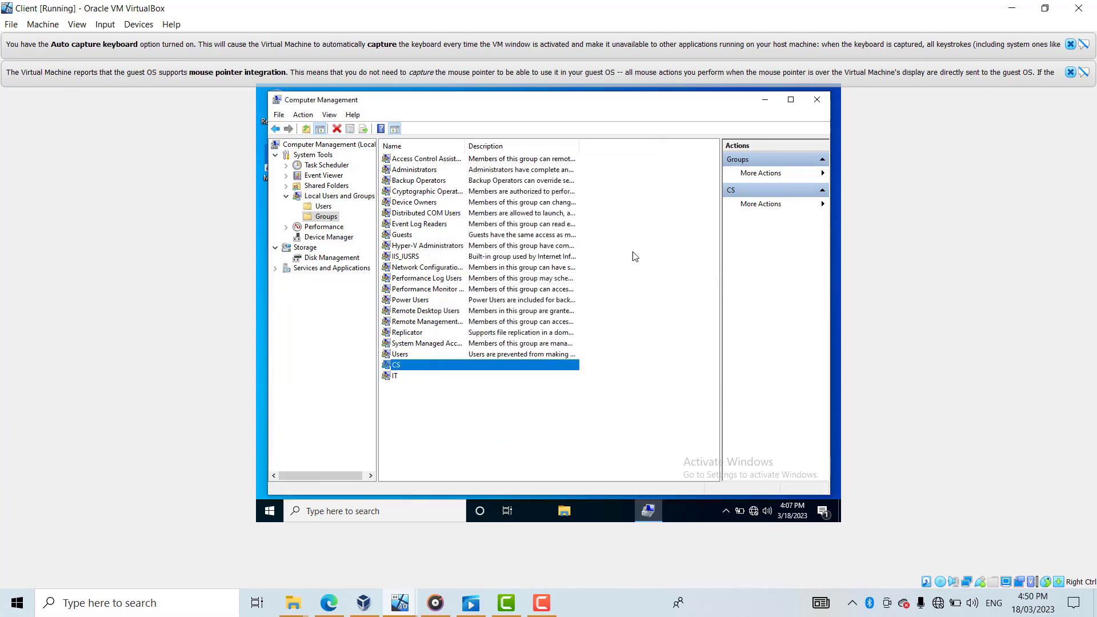
- Close Computer Management, sign out of Windows, and dismiss the lock screen to reach sign-in
left_click(817, 101)
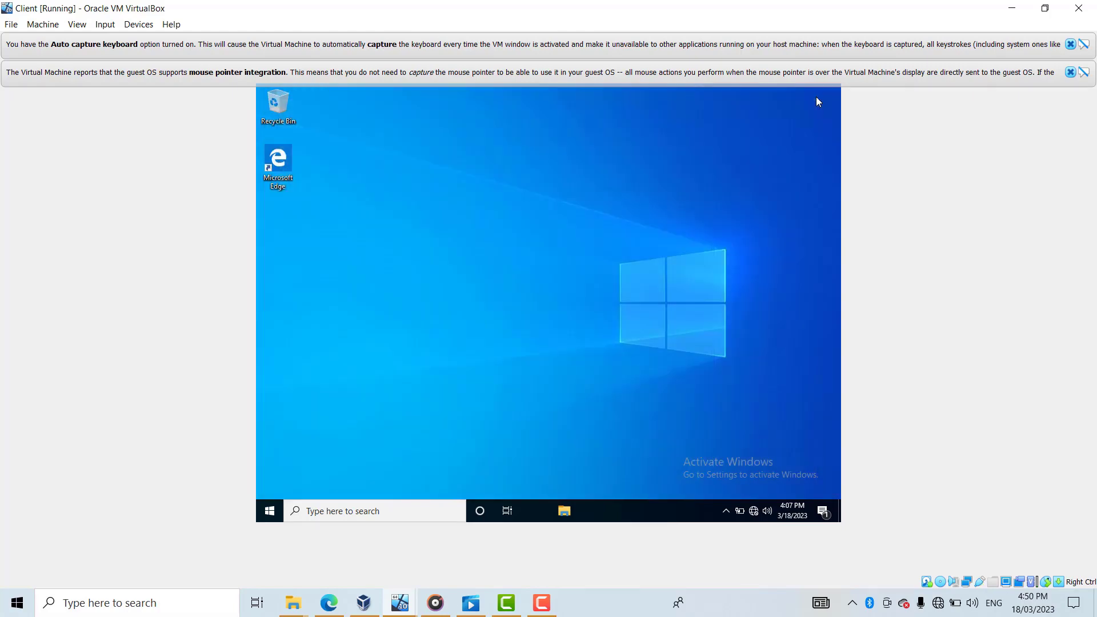
right_click(272, 510)
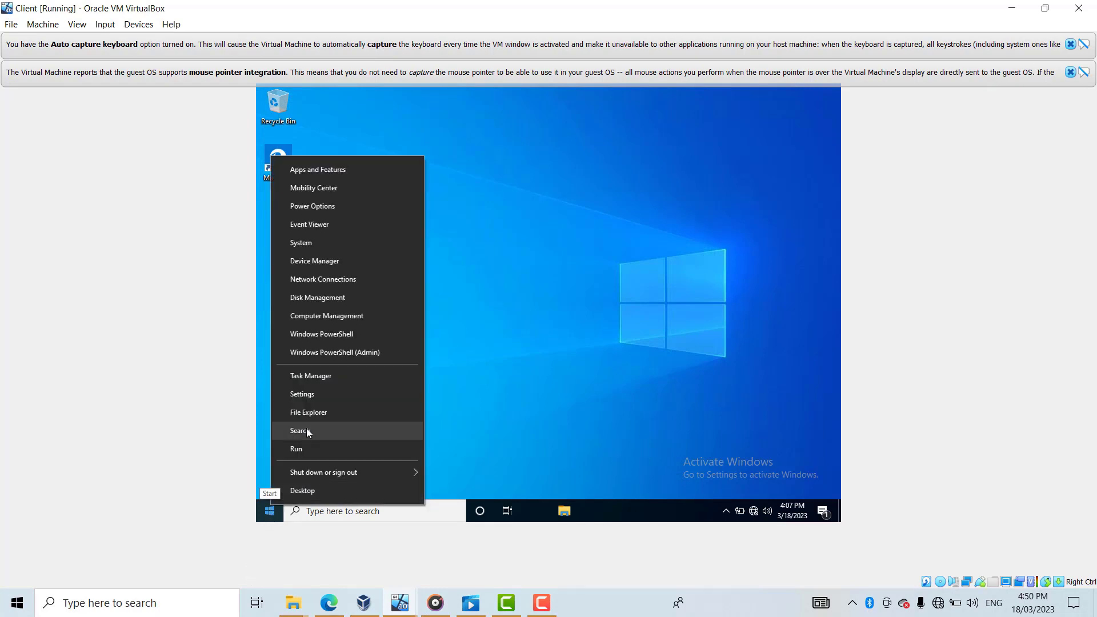
mouse_move(393, 471)
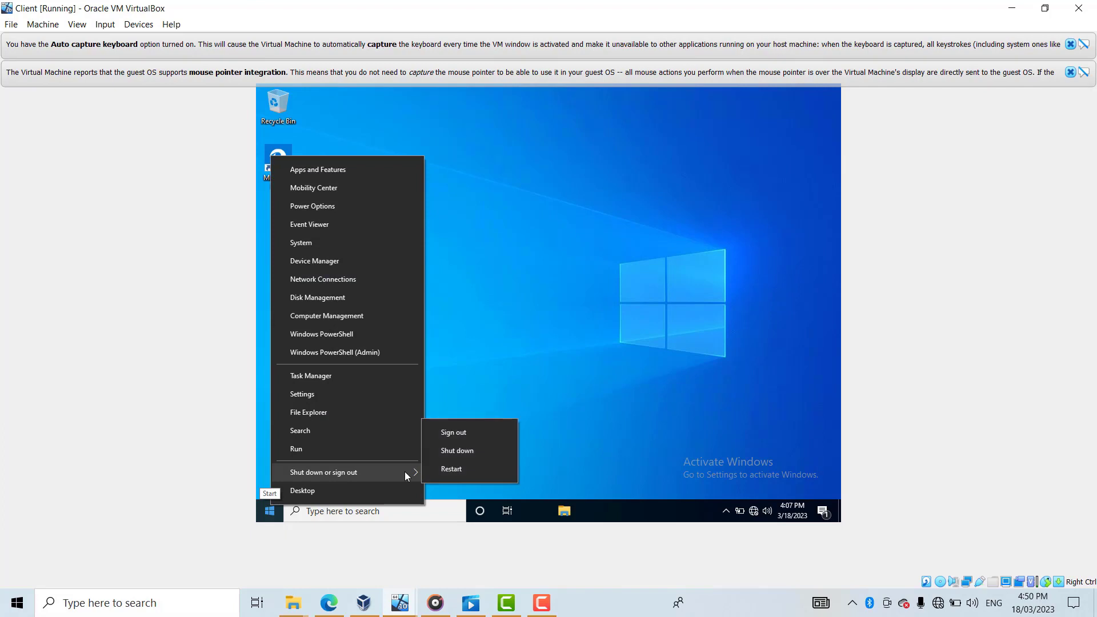
left_click(476, 433)
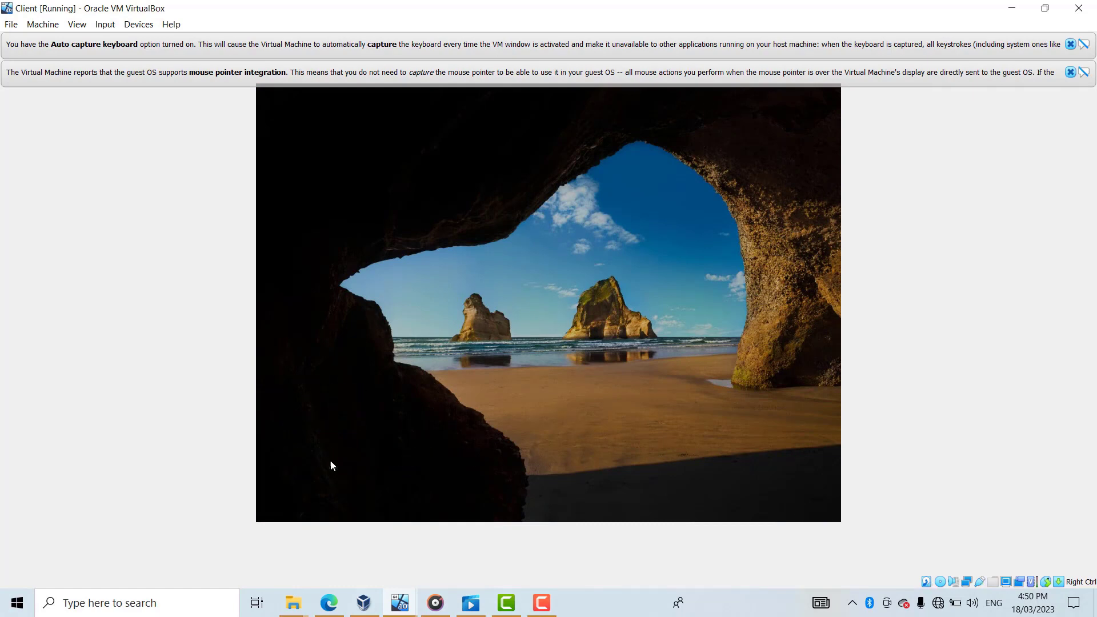
left_click(331, 460)
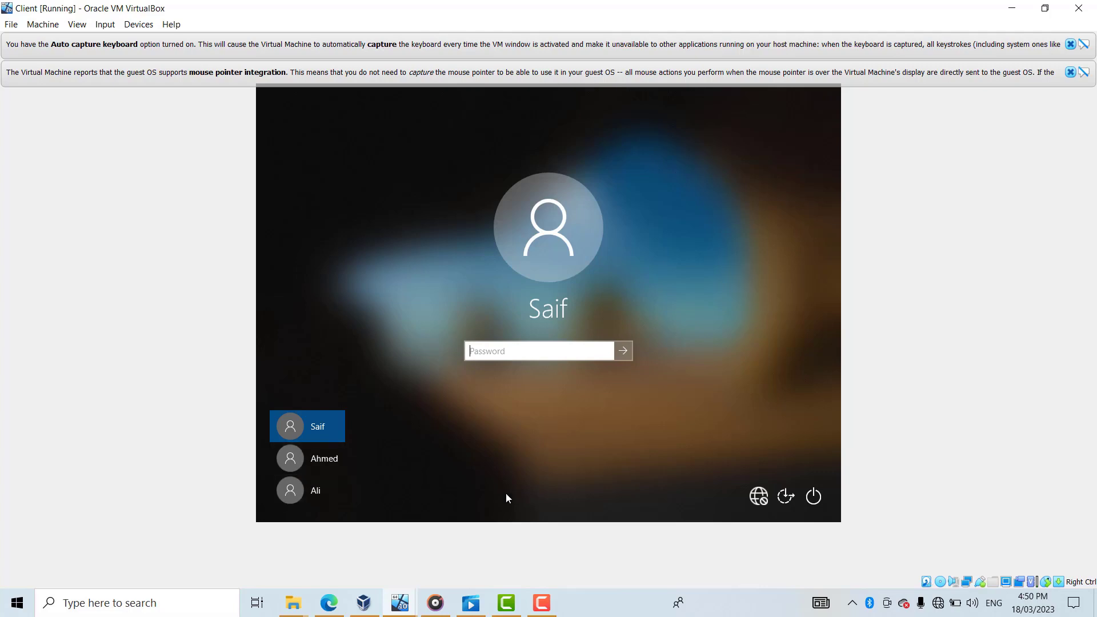
- Select the other user account and submit its password, which Windows rejects as incorrect
left_click(317, 459)
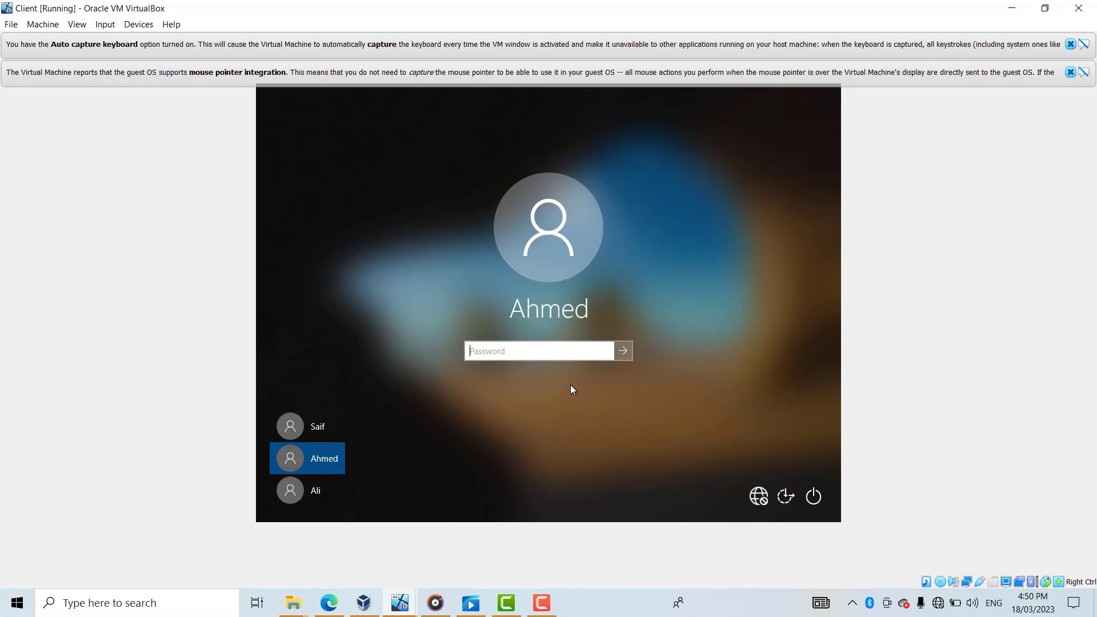
key("Caps_Lock")
key("Caps_Lock")
type("••")
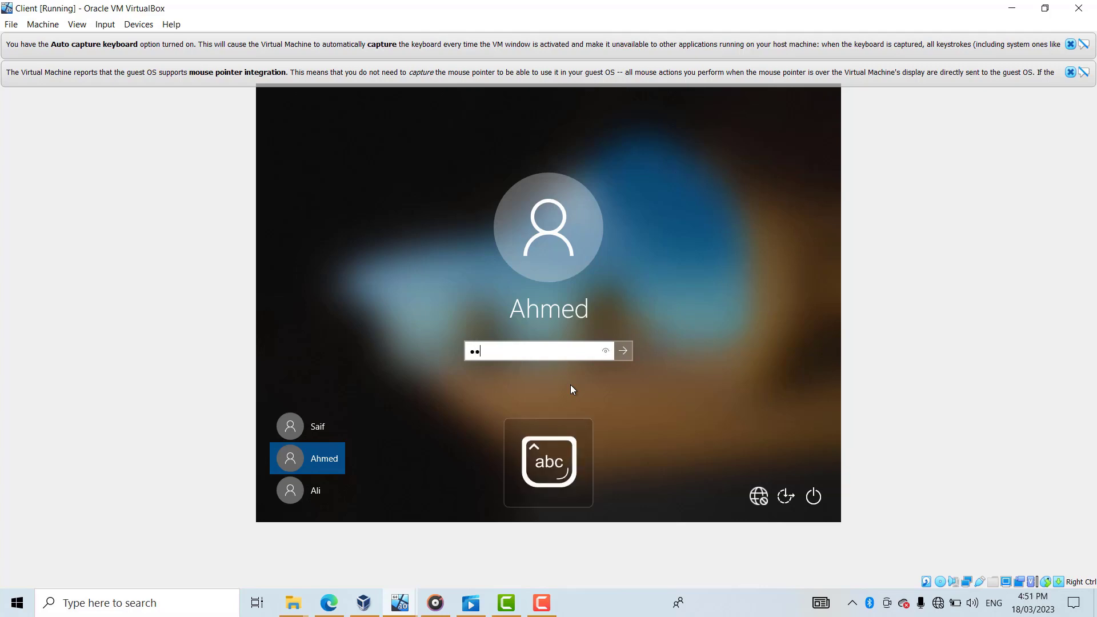
type("••••")
key("Return")
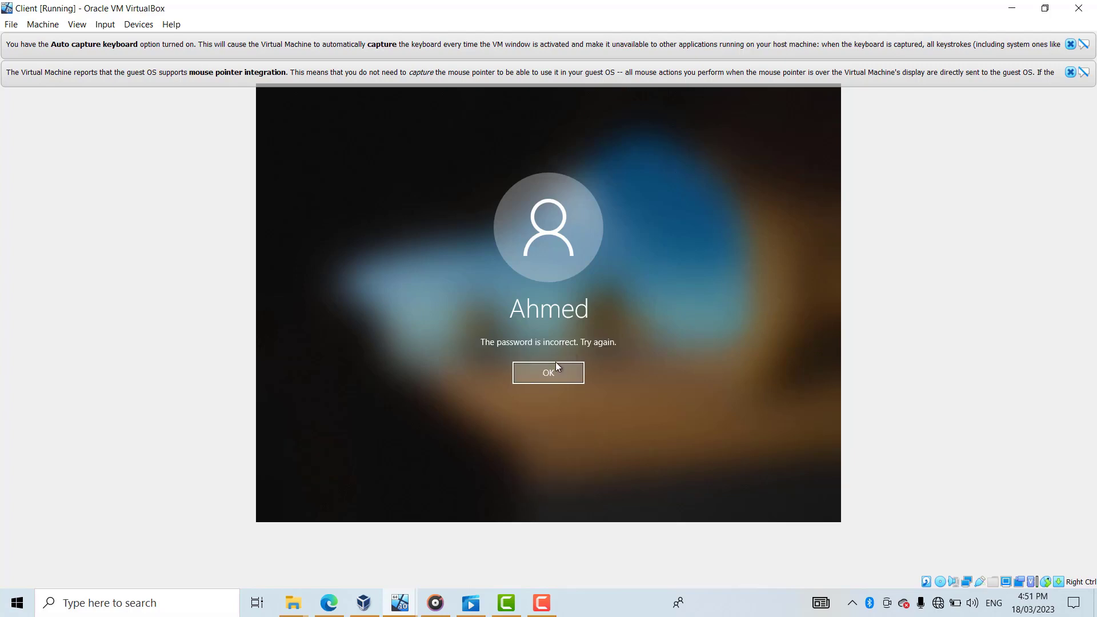
- Dismiss the error and re-enter the password with a capitalized first letter
left_click(558, 366)
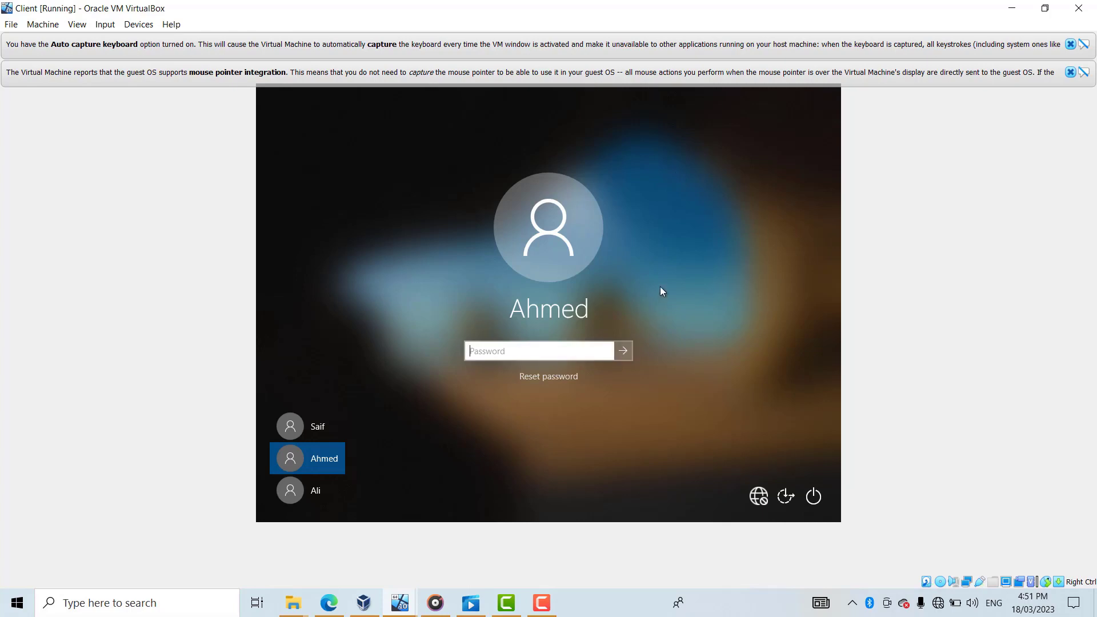
key("Caps_Lock")
type("•")
key("Caps_Lock")
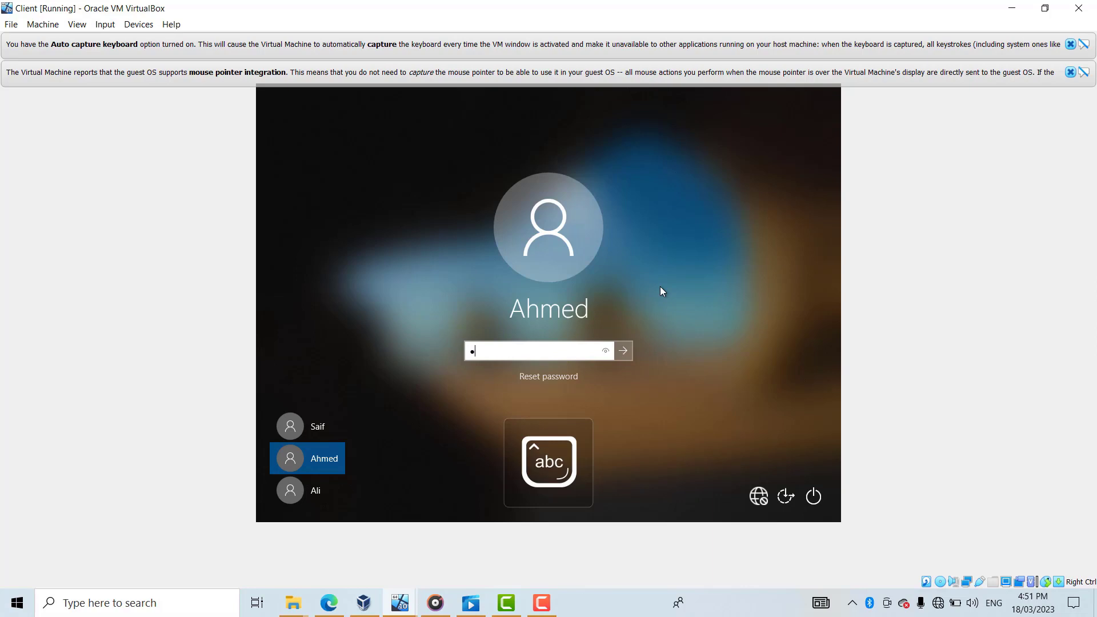
type("••••••")
key("Return")
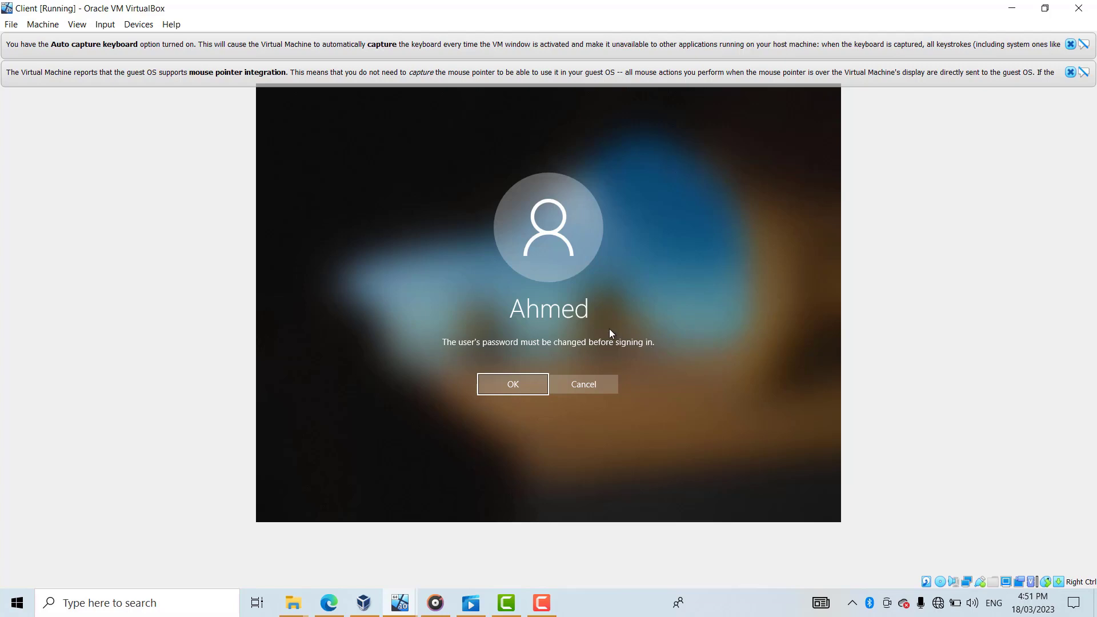
- Accept the change-password prompt and enter a new password starting with a capital letter
left_click(535, 382)
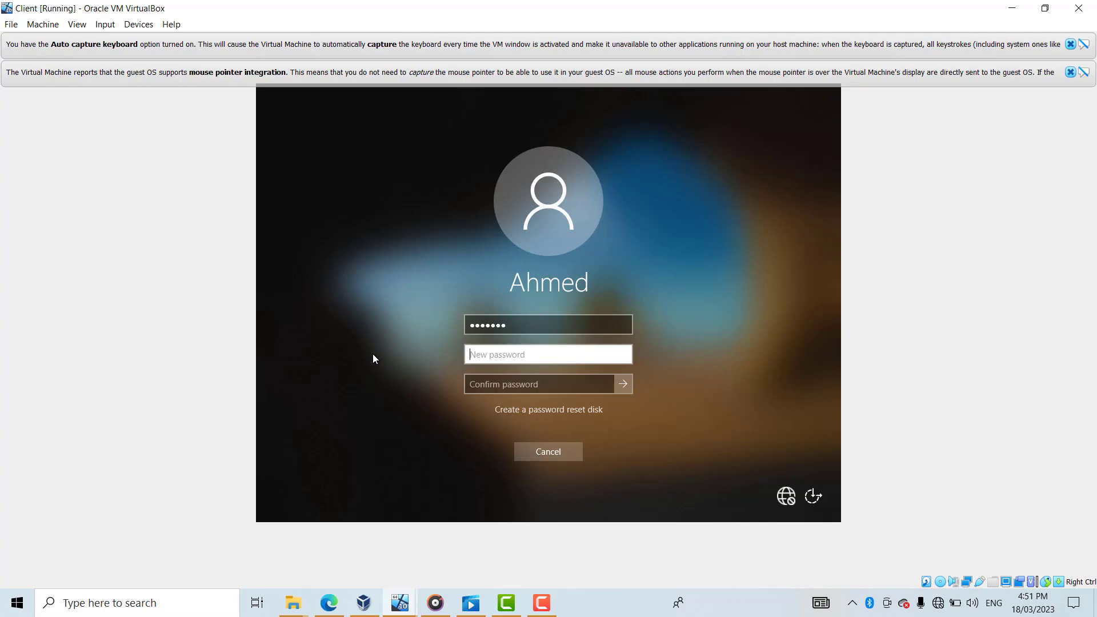
type("aa")
key("BackSpace")
key("BackSpace")
key("Caps_Lock")
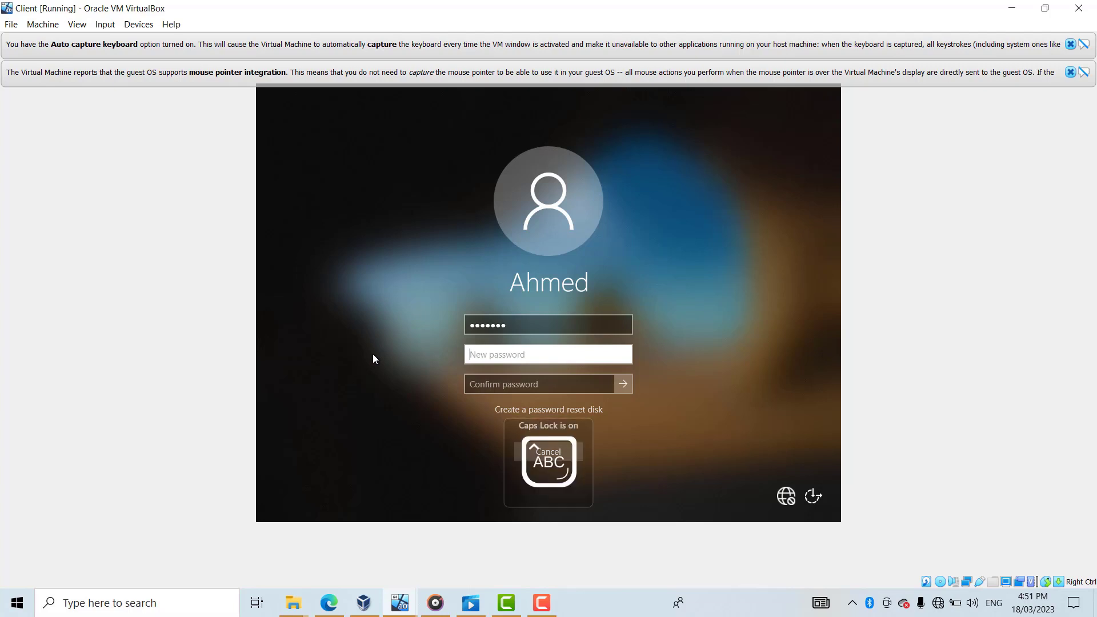
type("A")
key("Caps_Lock")
type("a")
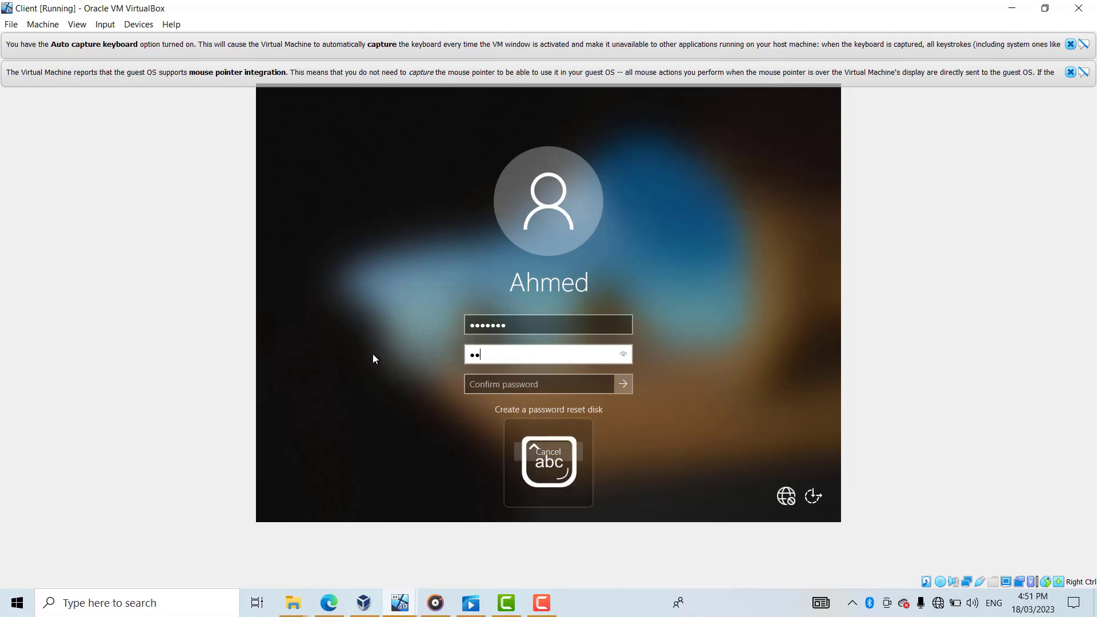
type("a")
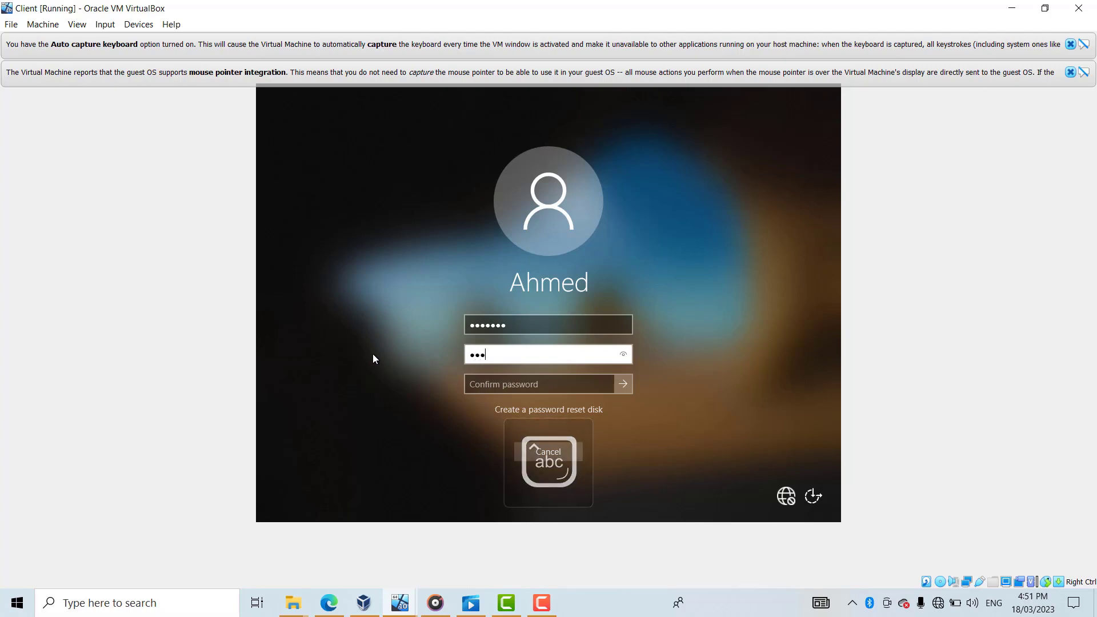
type("aaaa")
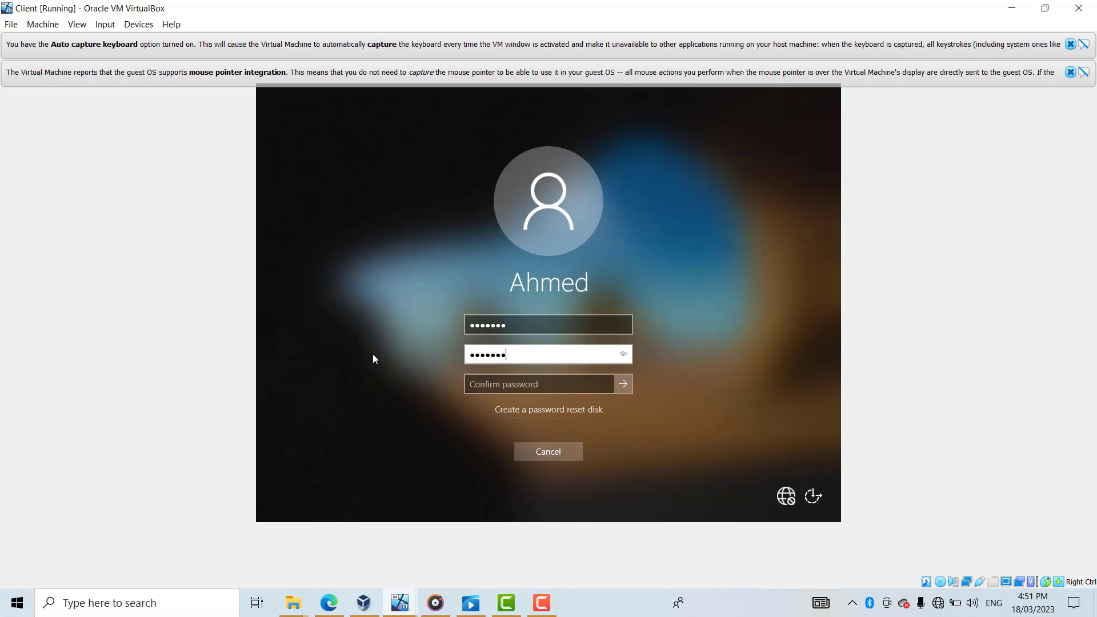
- Re-enter the same new password in the confirm box and submit it
left_click(549, 381)
key("Caps_Lock")
type("A")
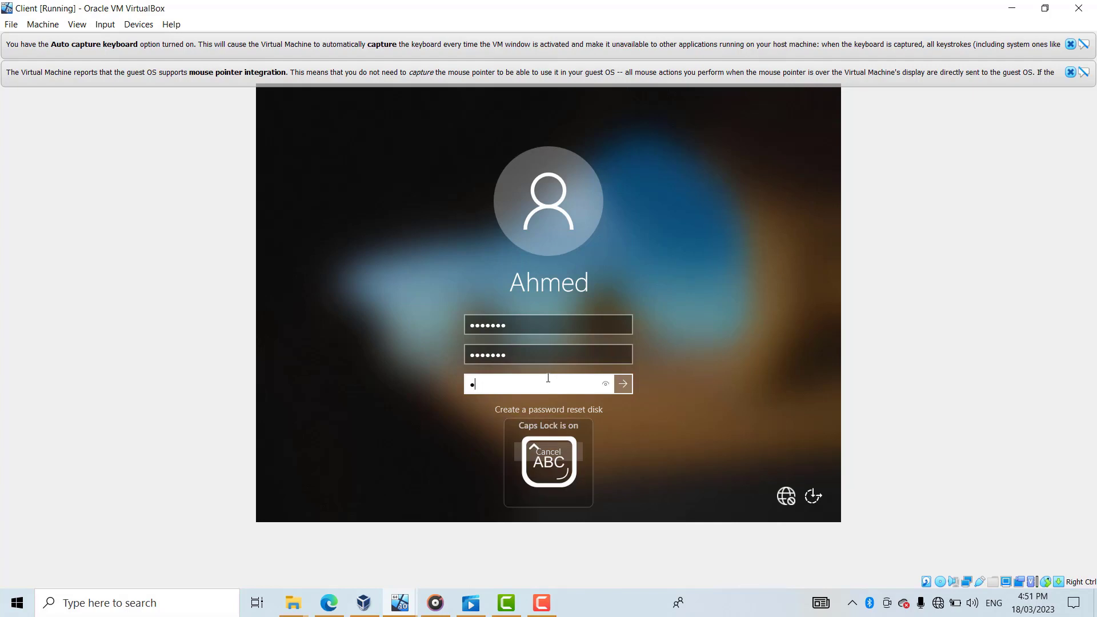
key("Caps_Lock")
type("aaaaa")
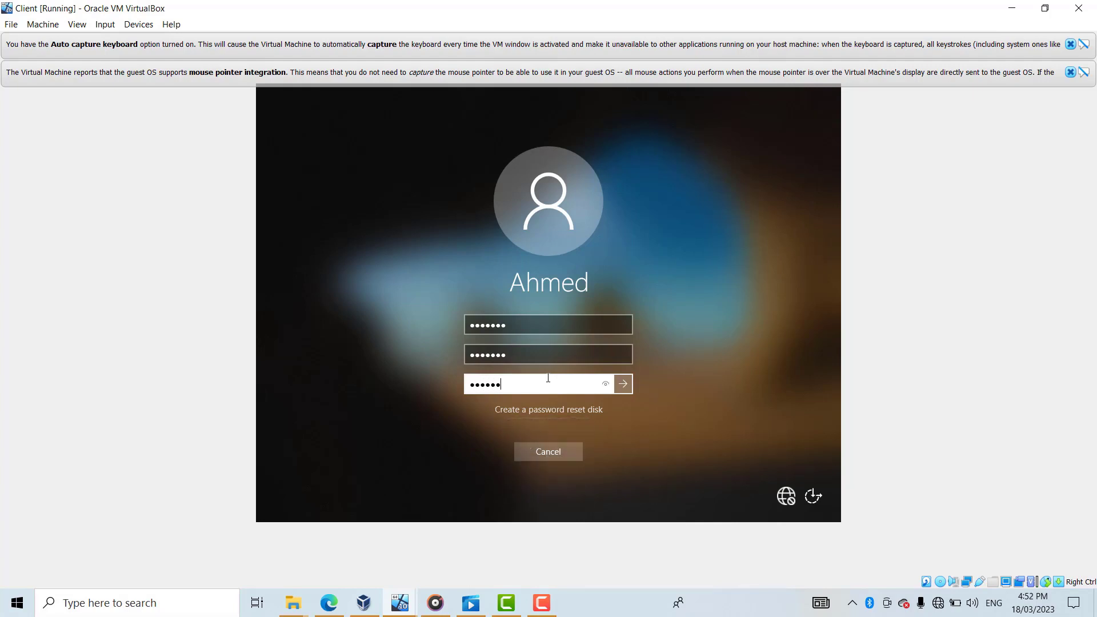
type("a")
key("Return")
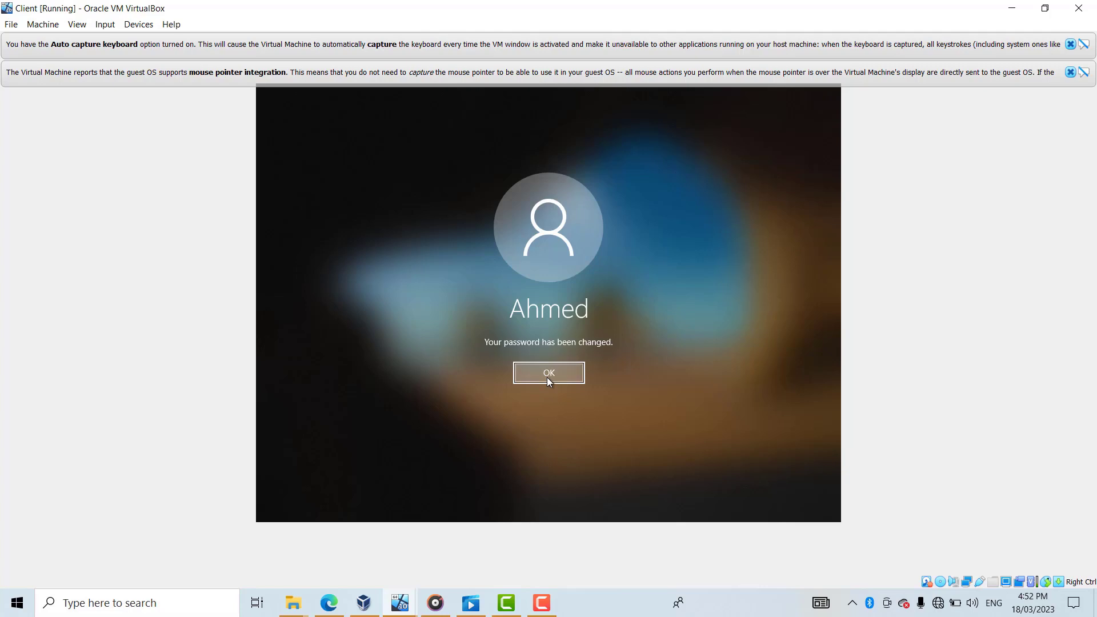
- Acknowledge the password-changed message and let the user's Windows 10 desktop load
left_click(547, 378)
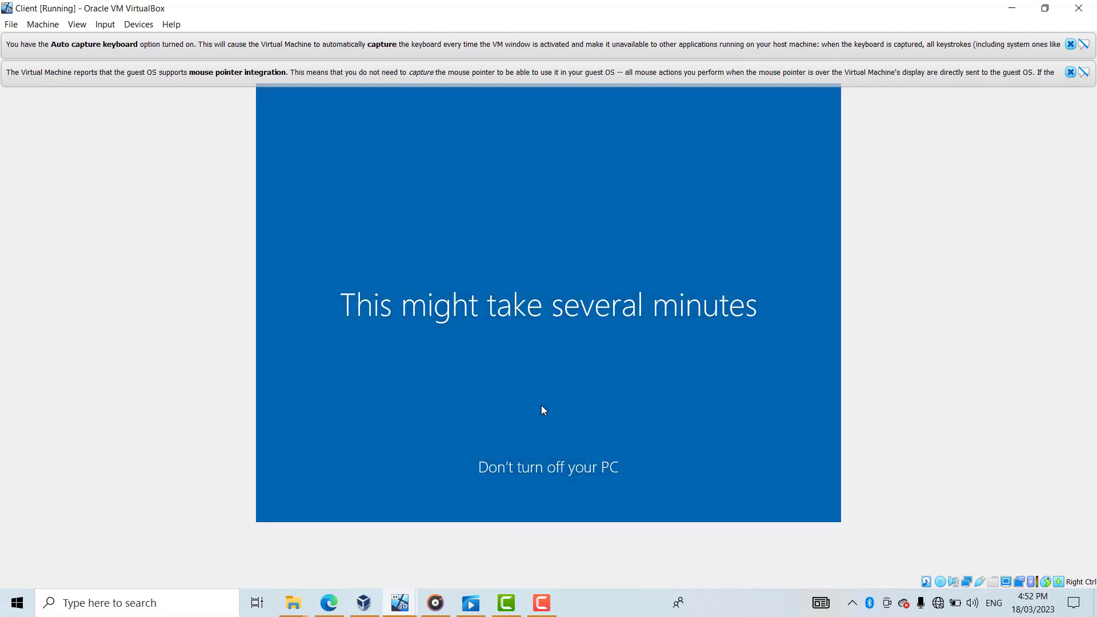
left_click(541, 603)
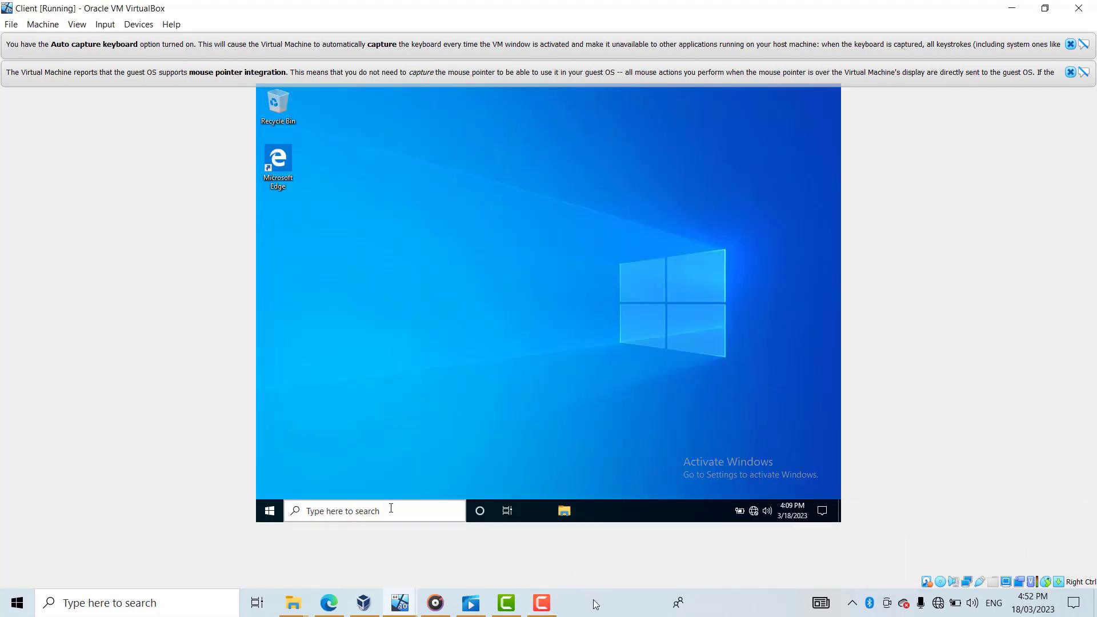
left_click(549, 607)
left_click(551, 610)
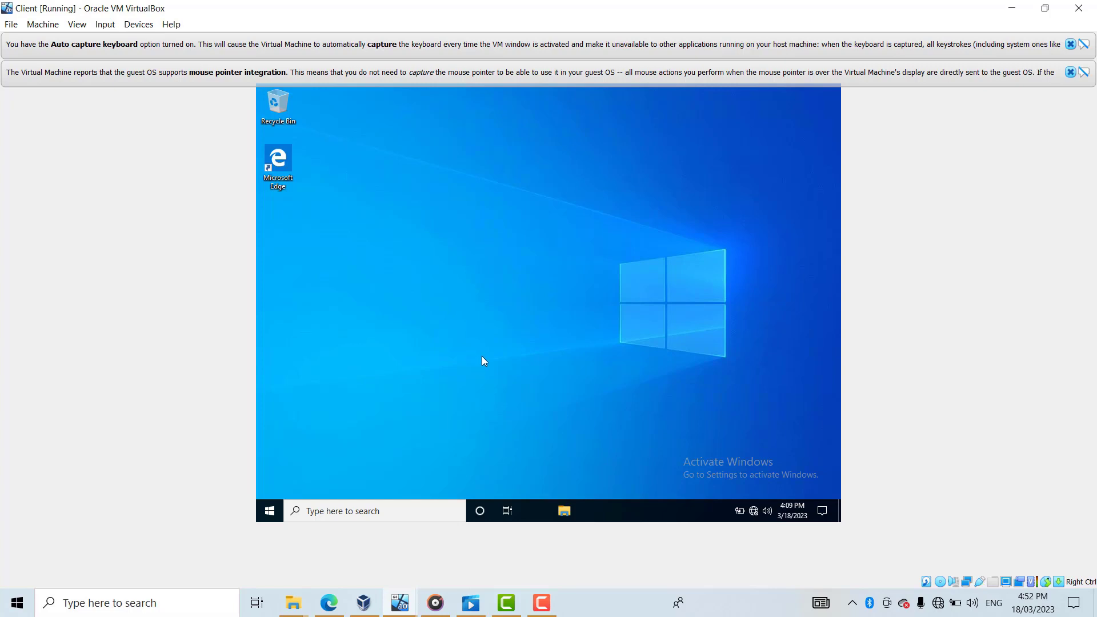
left_click(264, 509)
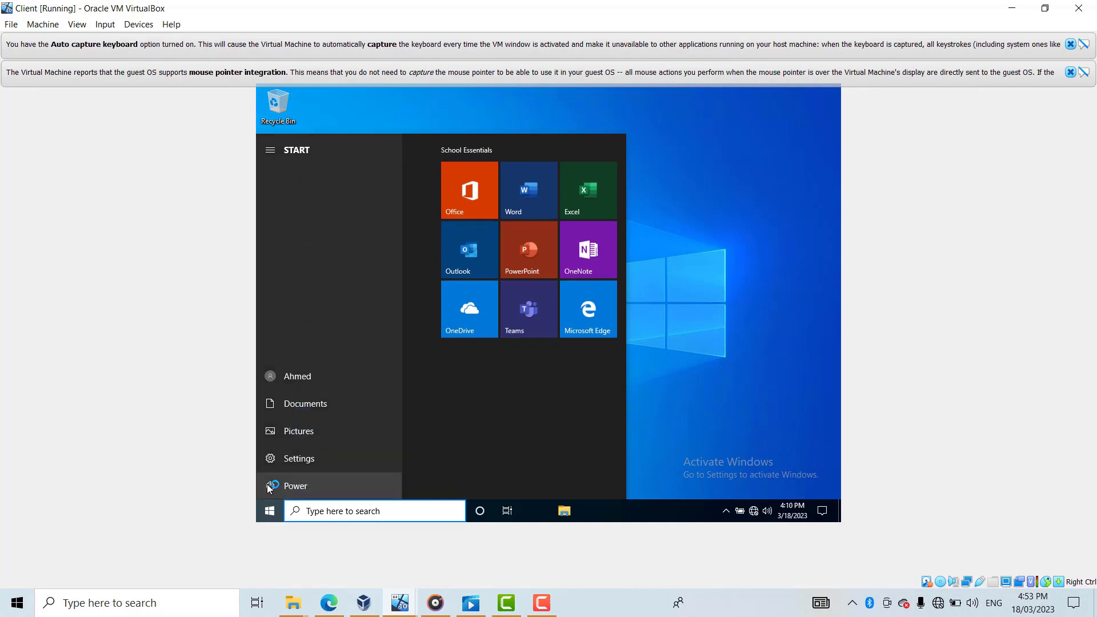
left_click(270, 486)
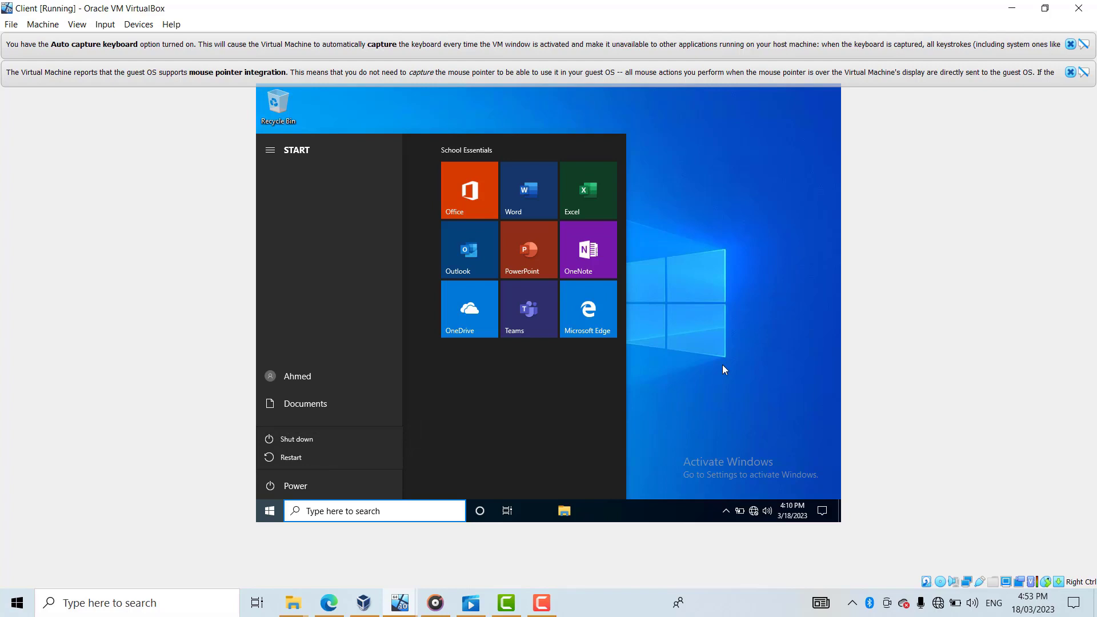
key("Escape")
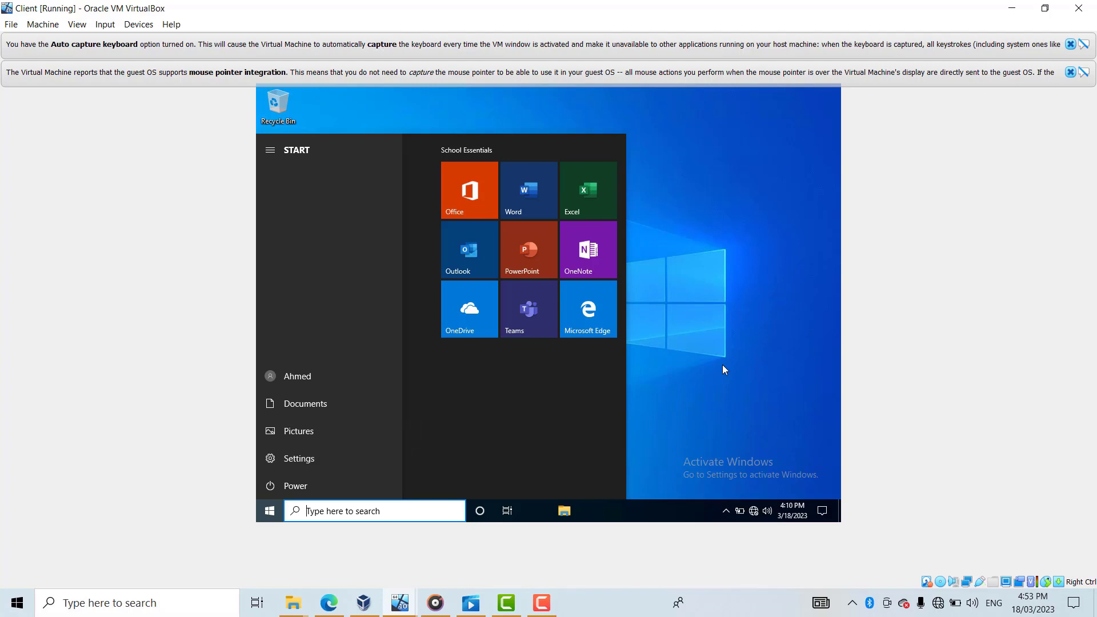
left_click(719, 324)
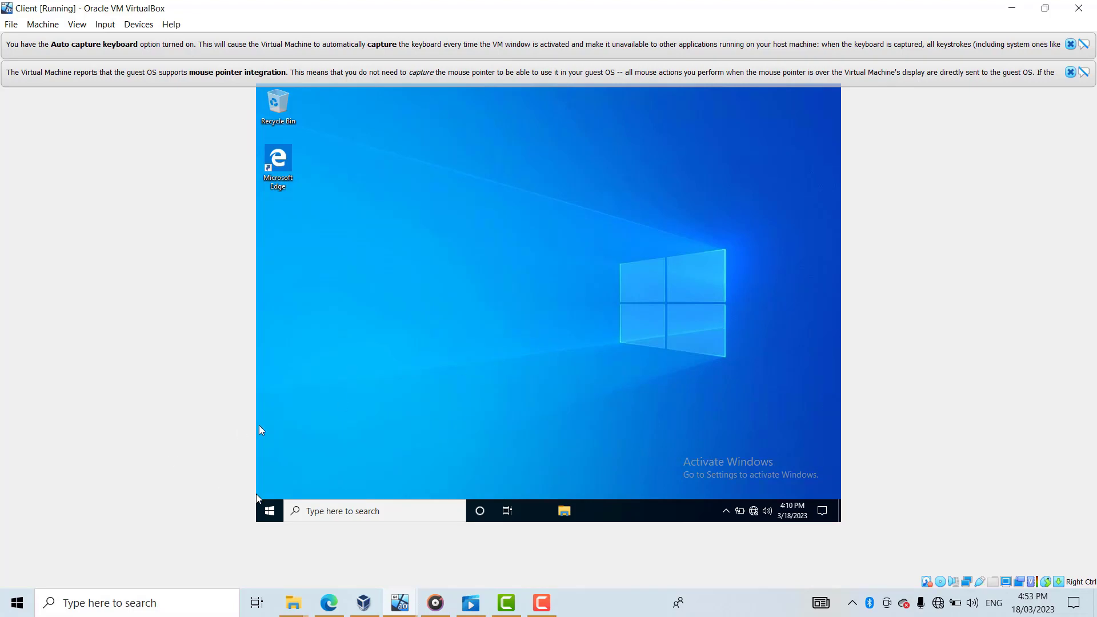
- Open Computer Management's local Users list and the user account's Properties
right_click(270, 512)
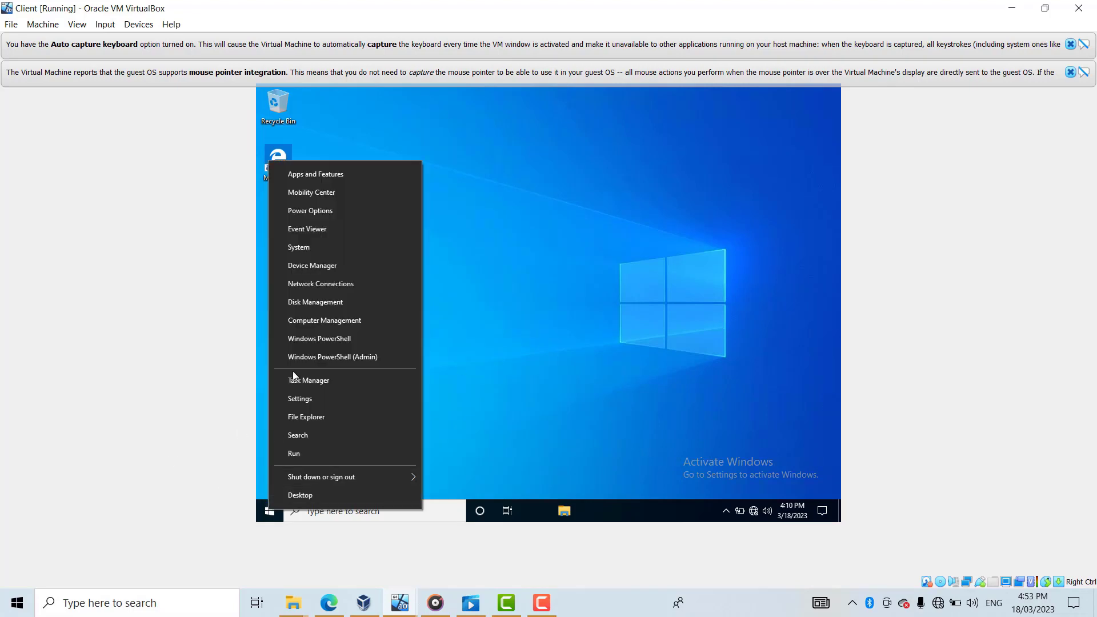
left_click(314, 322)
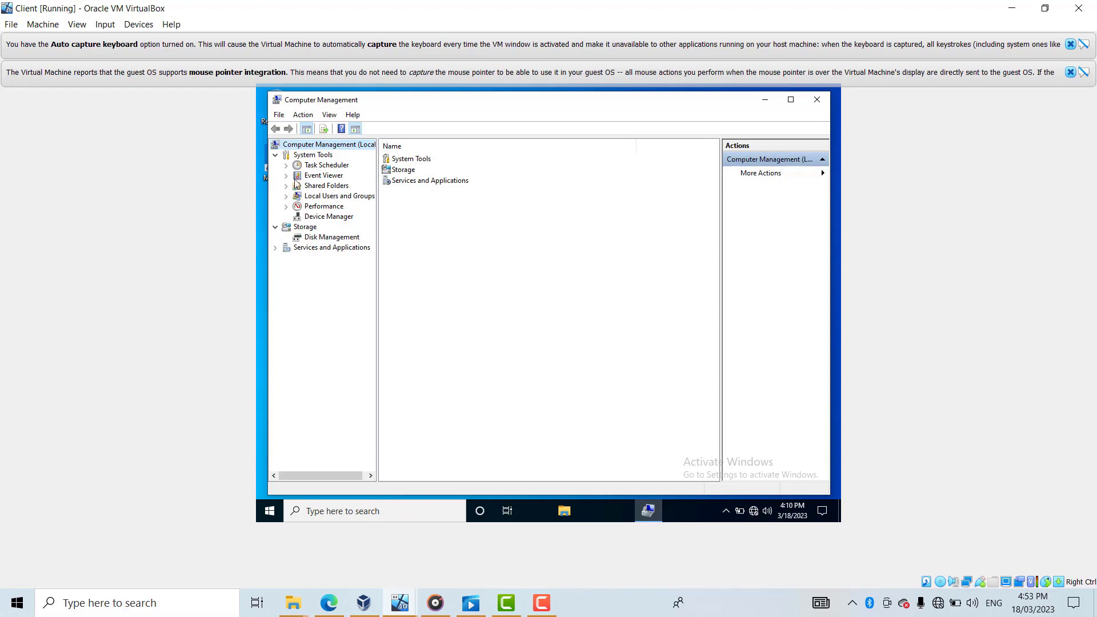
left_click(288, 196)
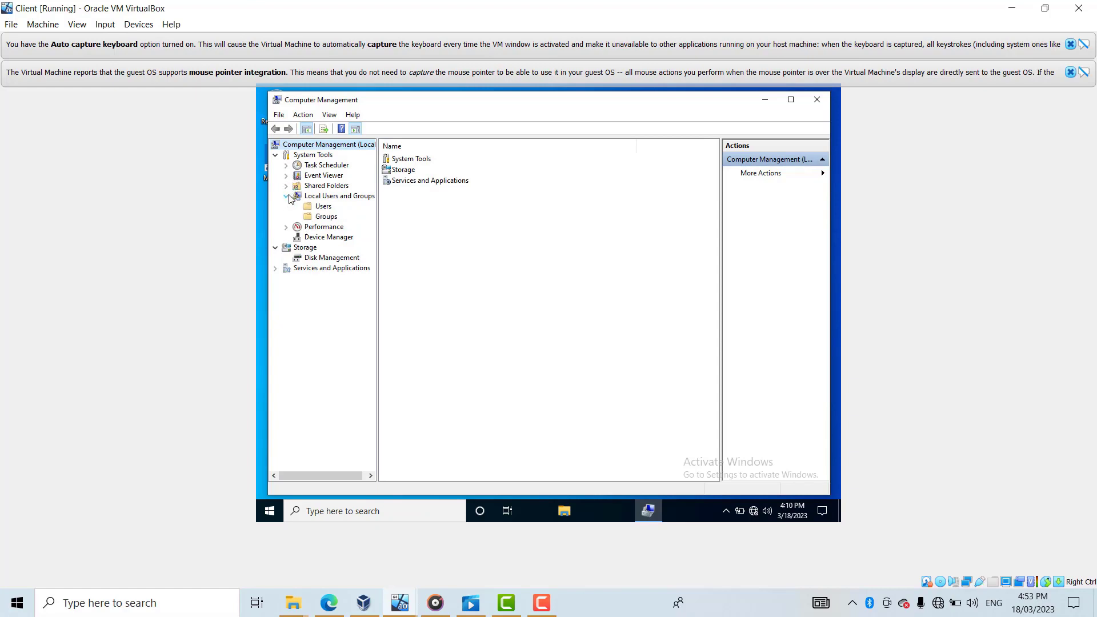
left_click(307, 208)
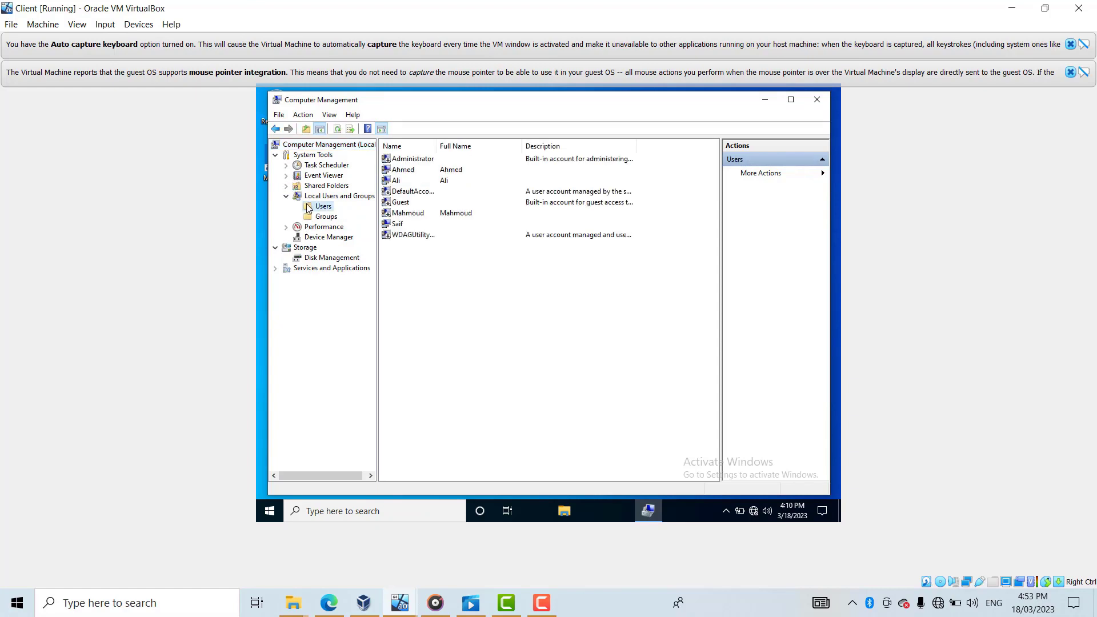
right_click(429, 171)
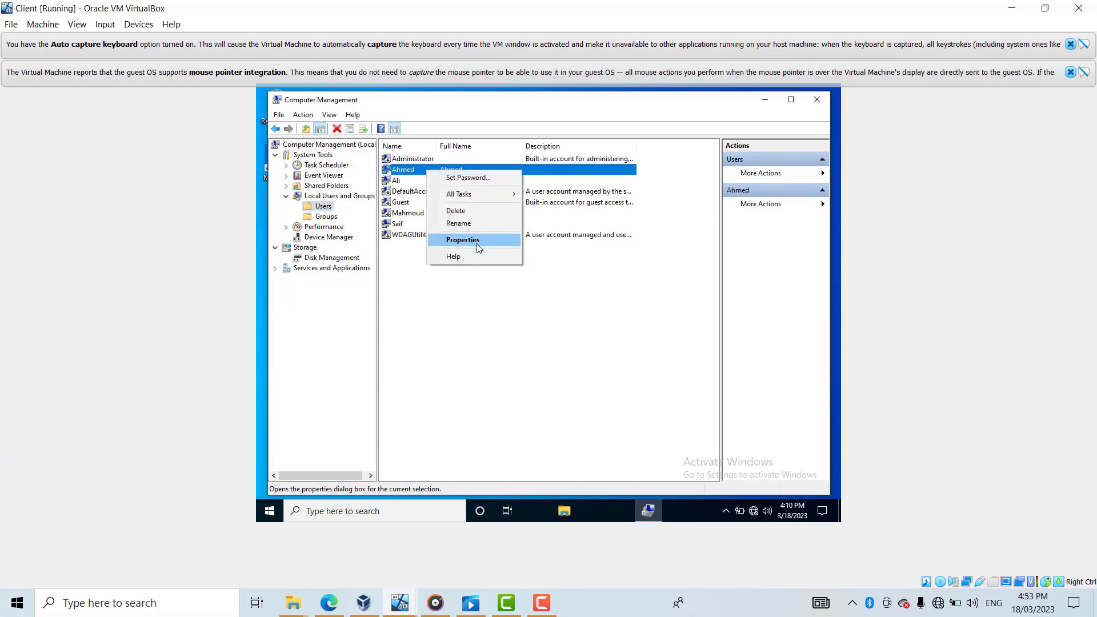
left_click(477, 244)
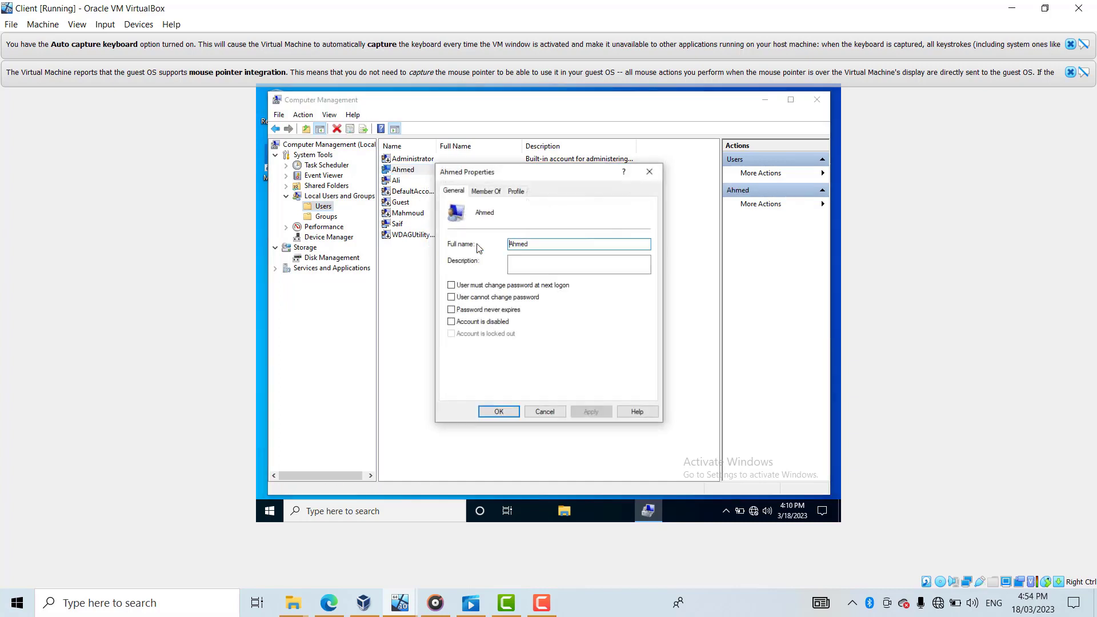
- Browse the General, Member Of and Profile tabs, confirming IT and Users membership, then close
left_click(485, 193)
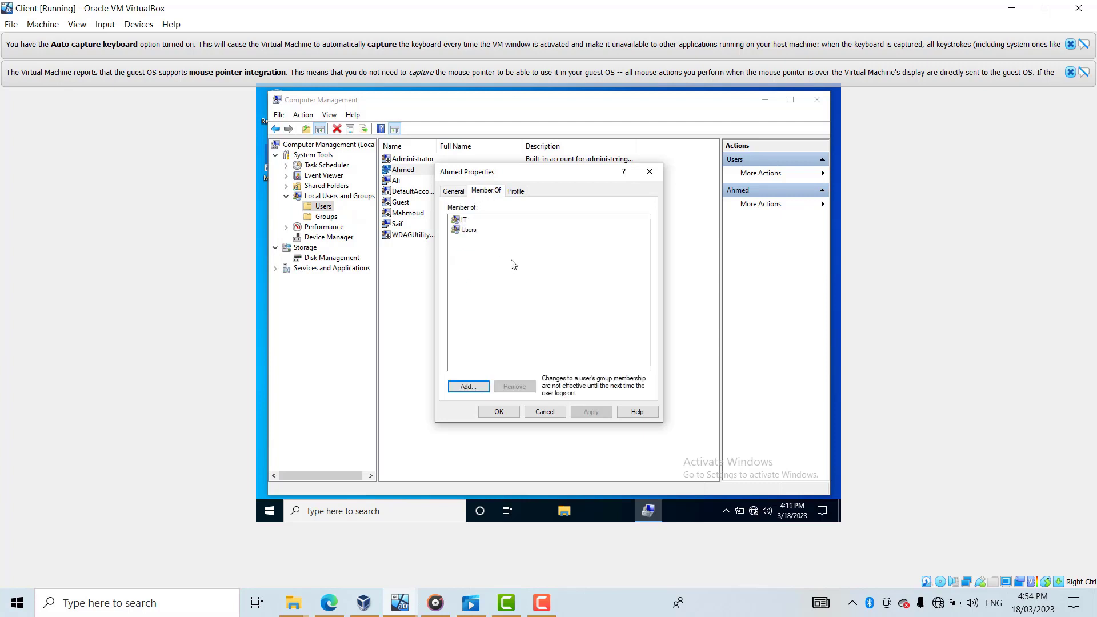
left_click(456, 193)
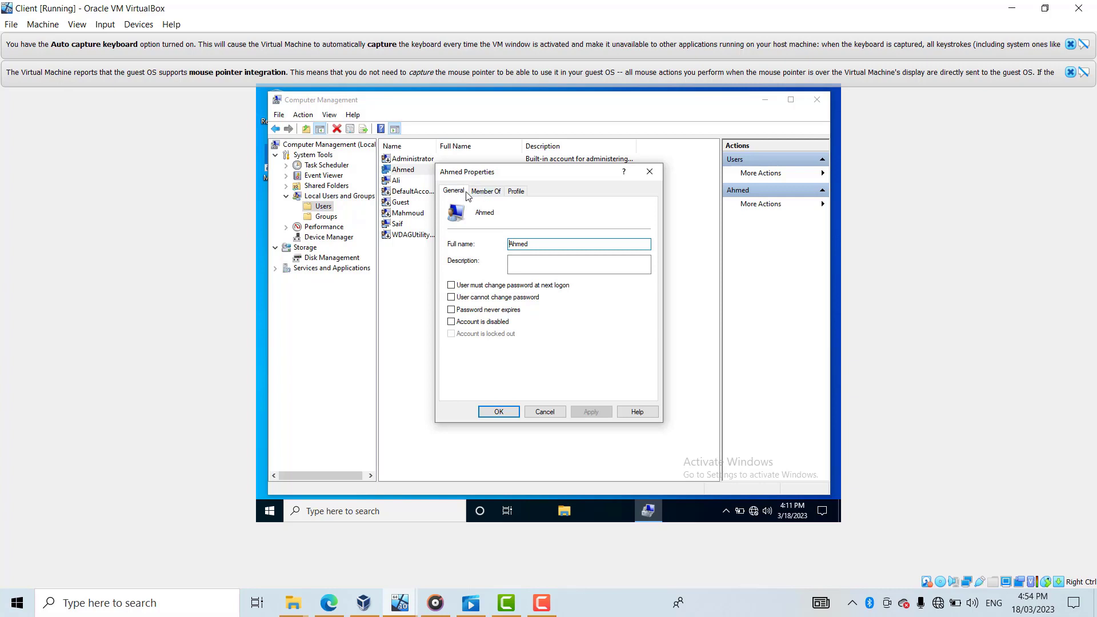
left_click(474, 194)
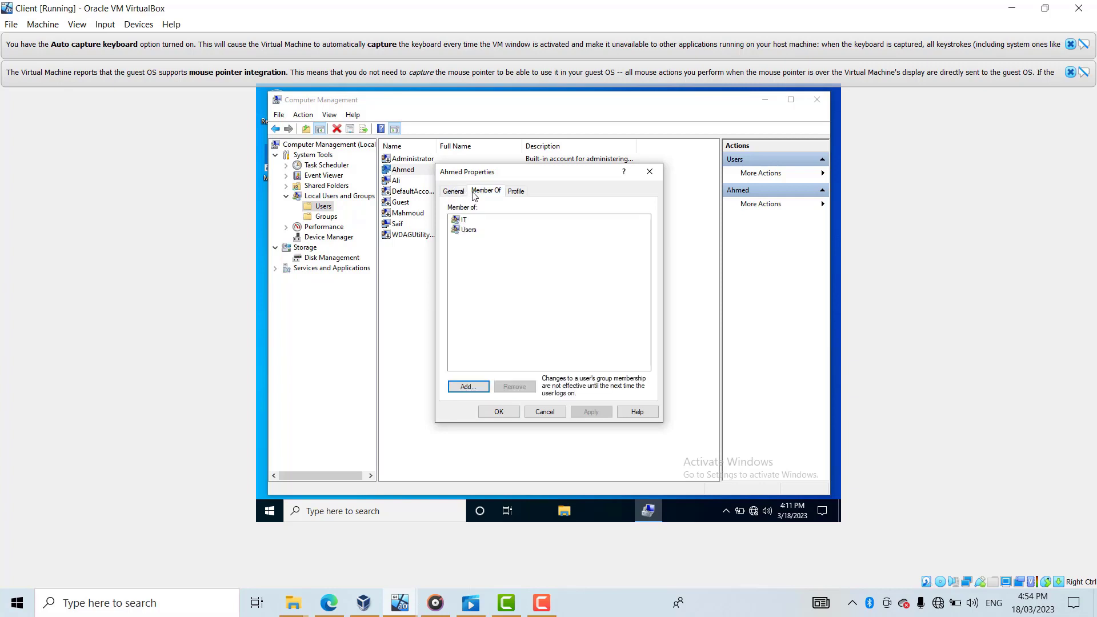
left_click(516, 194)
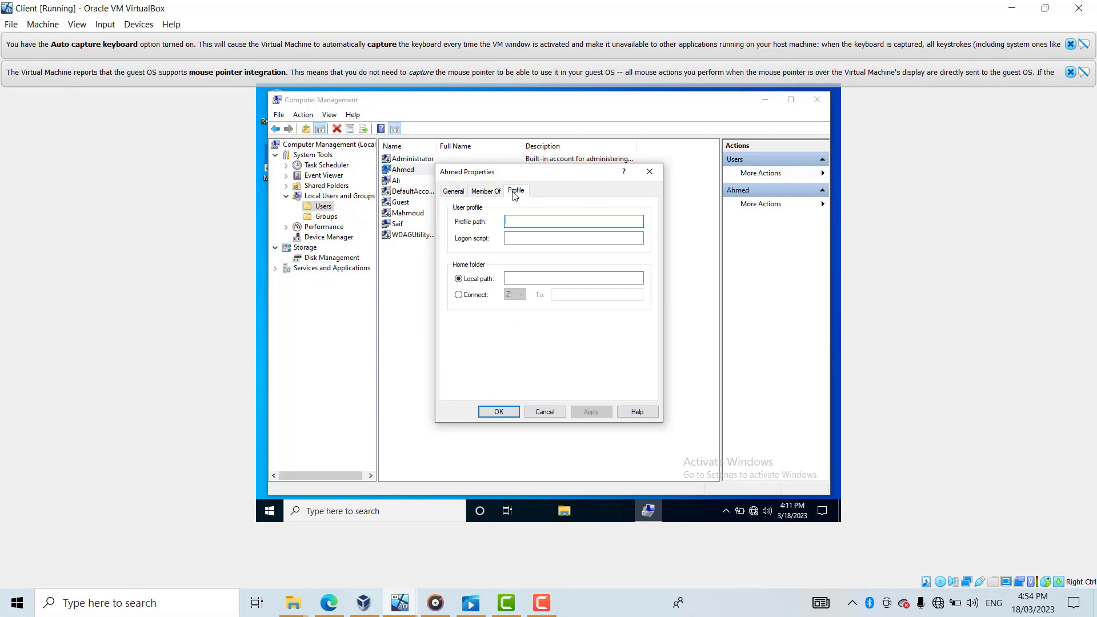
left_click(454, 192)
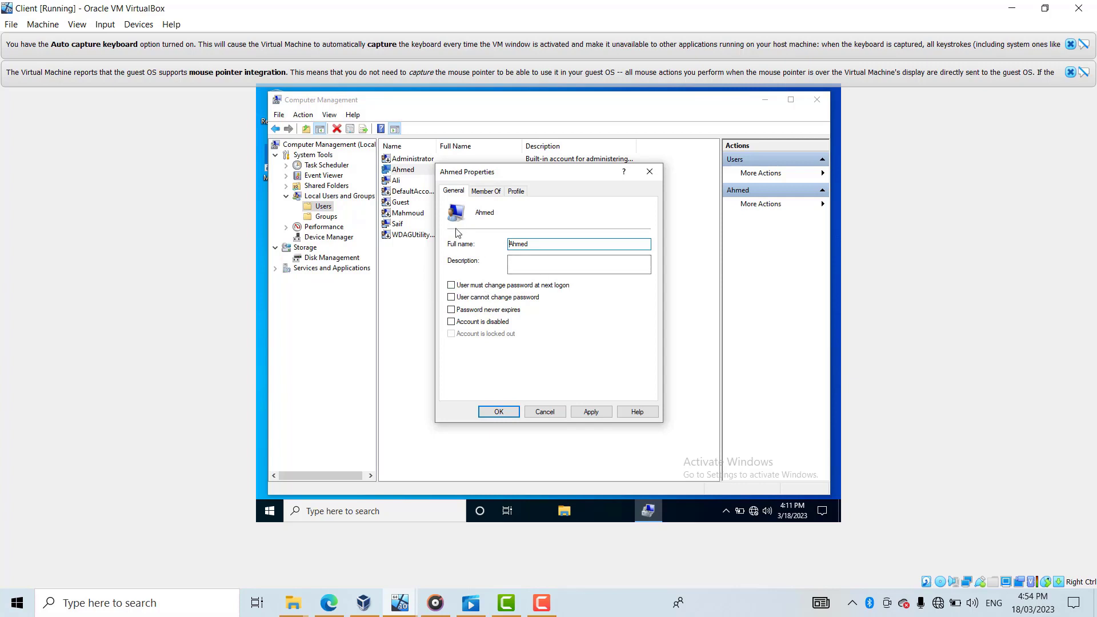
left_click(460, 192)
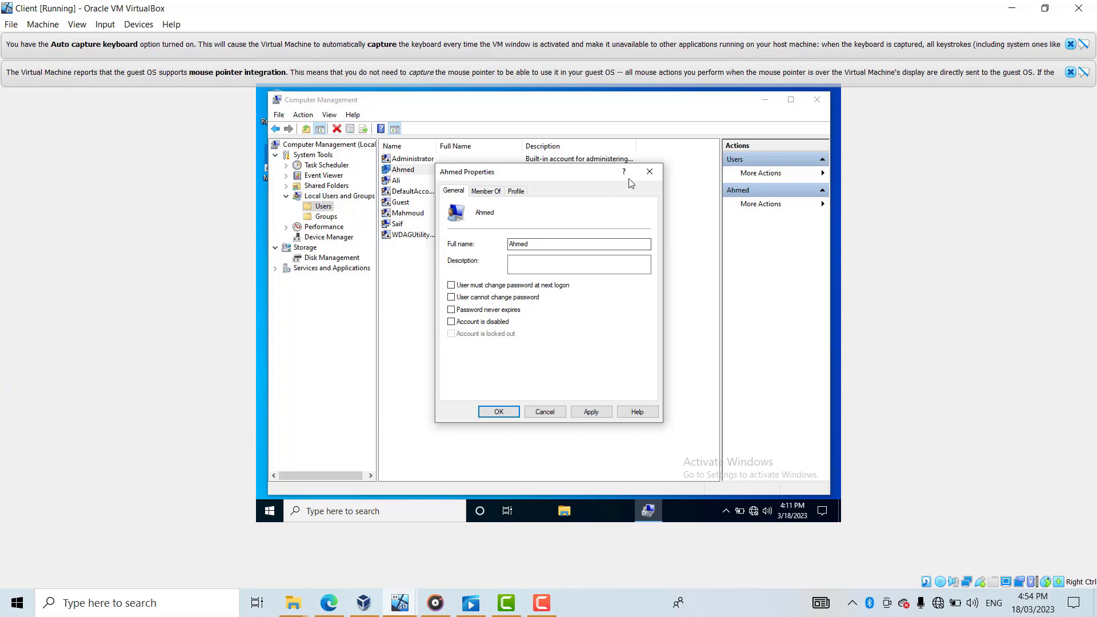
left_click(650, 172)
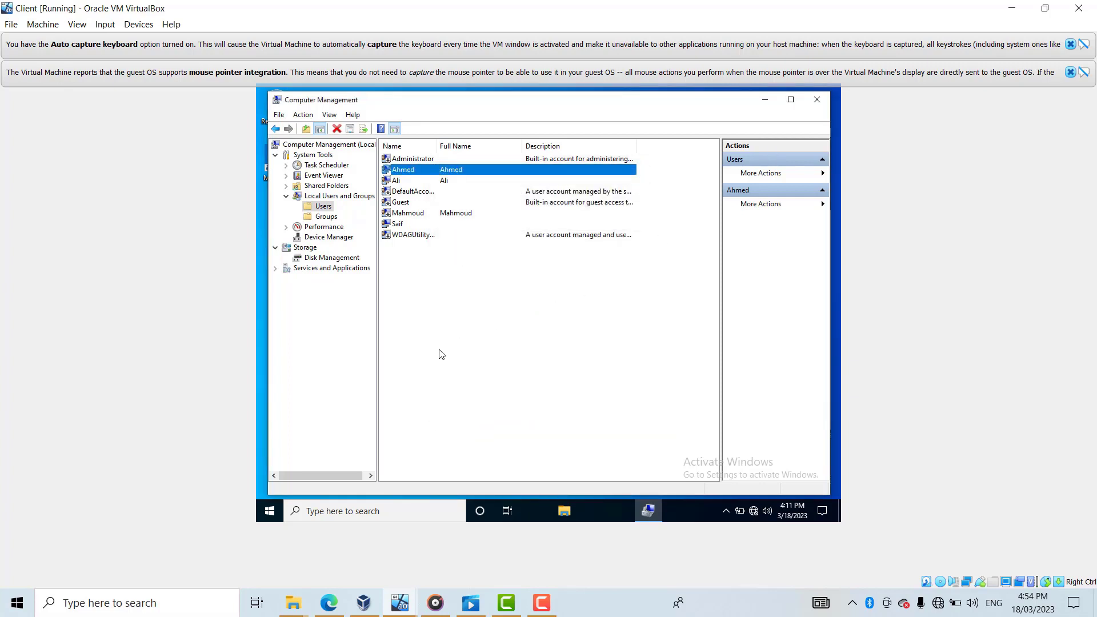
- Shut down the guest Windows from the Start menu's Power options
left_click(275, 516)
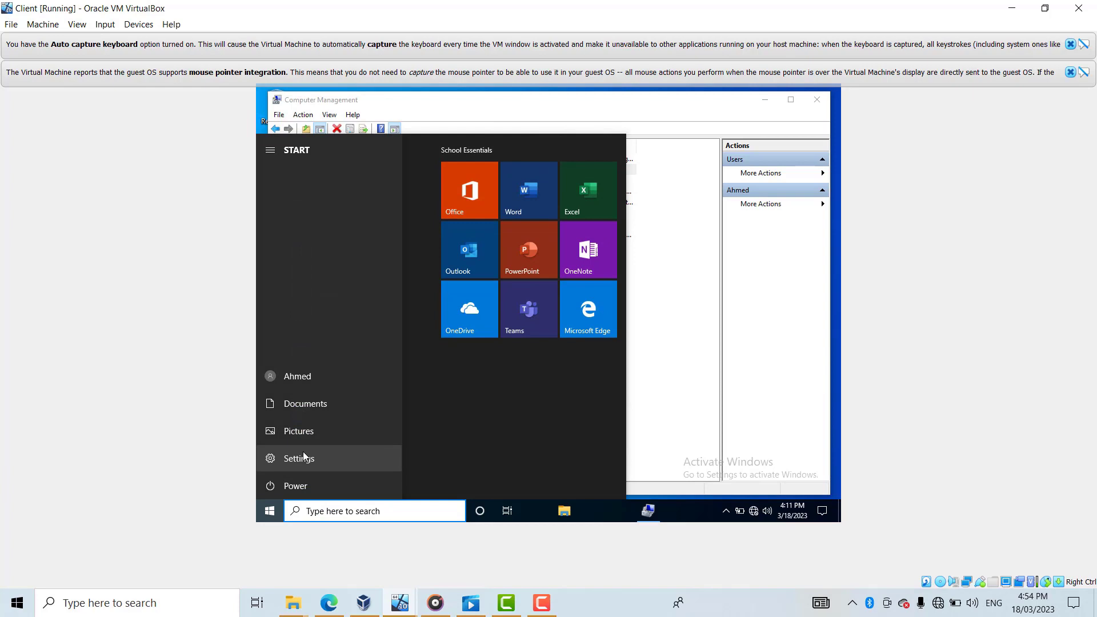
left_click(286, 489)
left_click(280, 488)
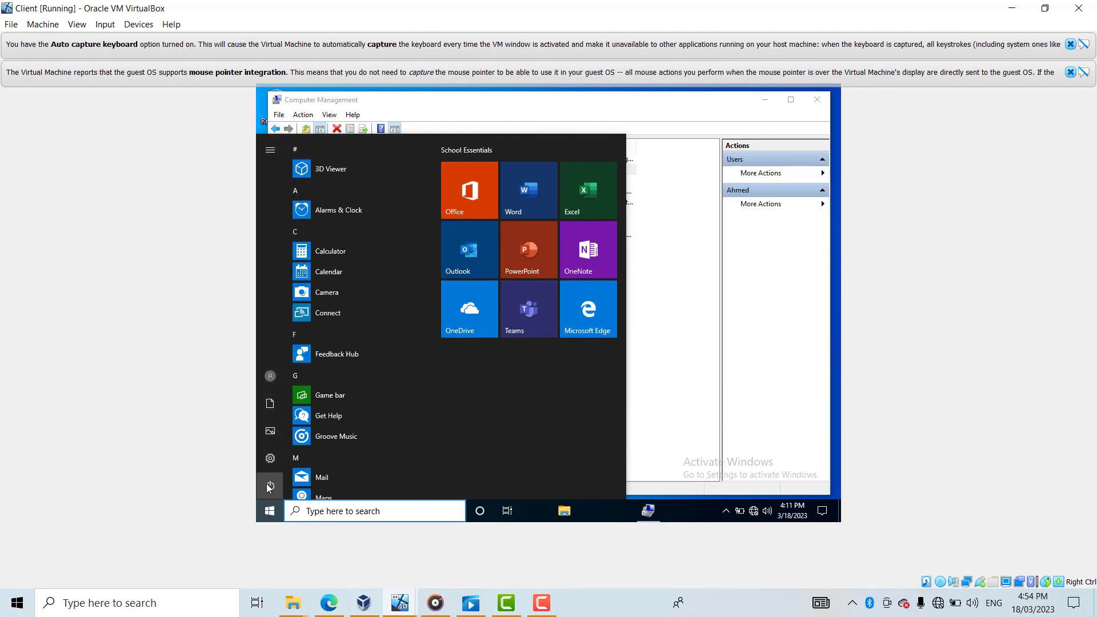
left_click(270, 487)
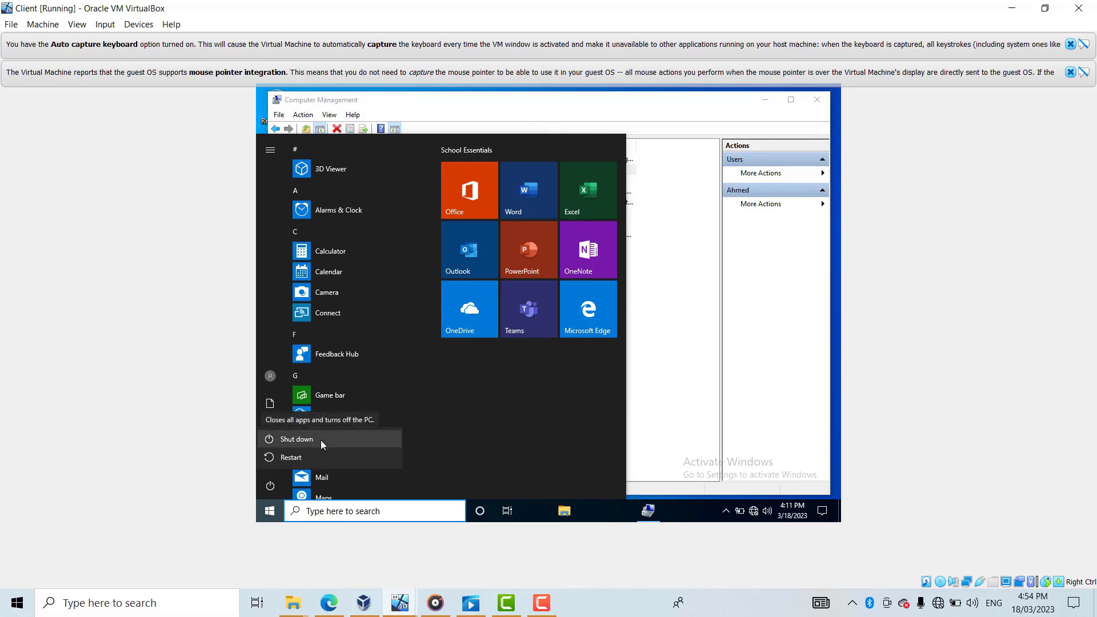
left_click(306, 440)
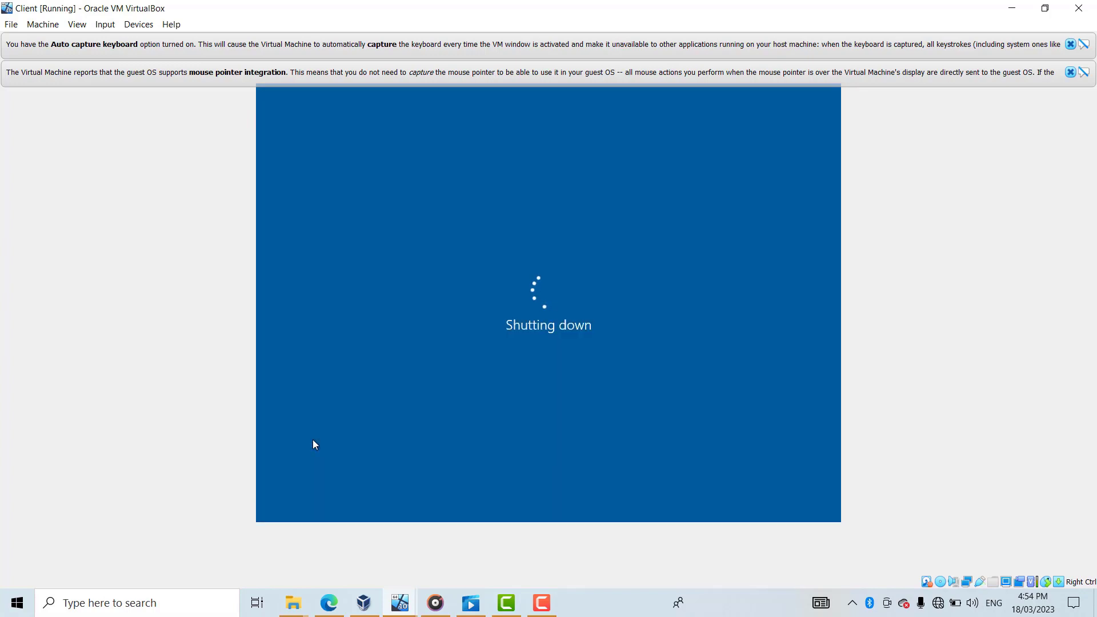
left_click(533, 604)
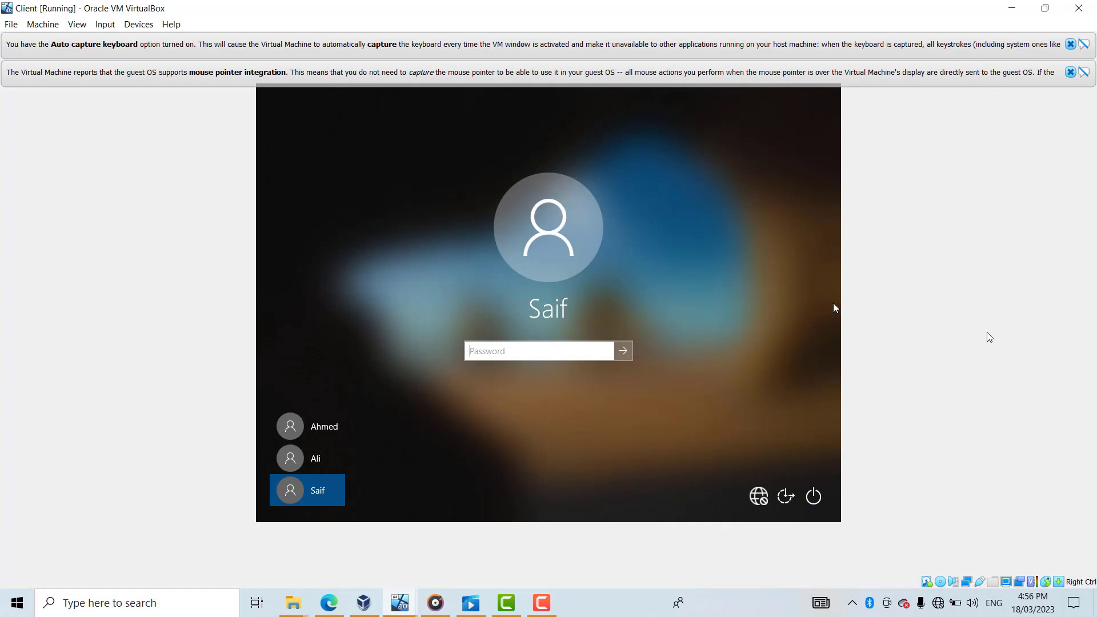
- Enter the account password with a capitalized first letter and sign in to the desktop
key("Caps_Lock")
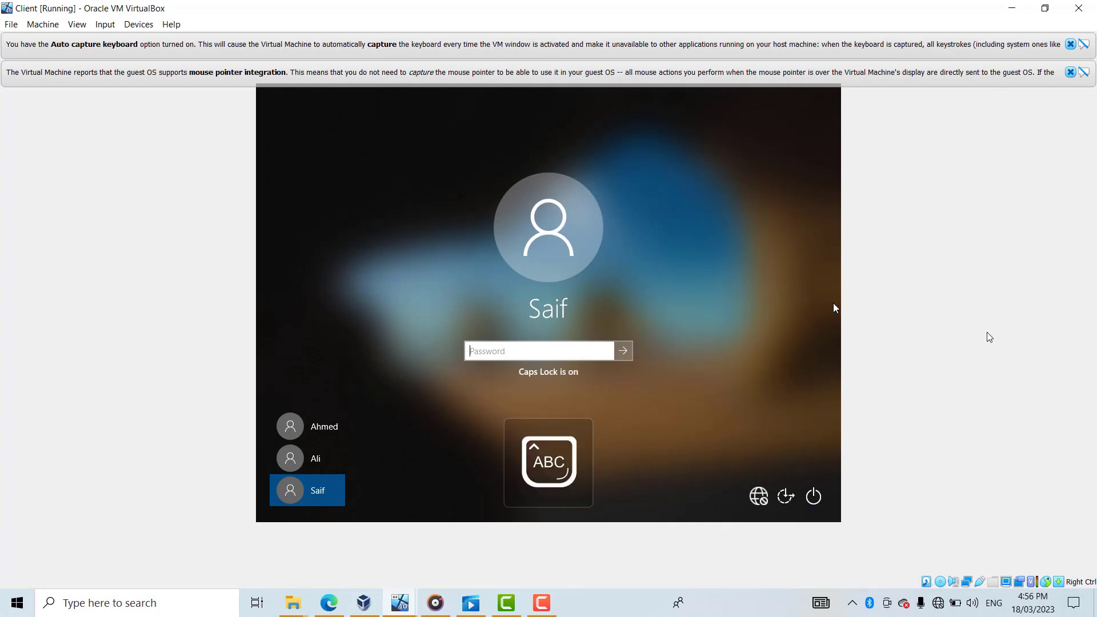
type("a")
key("Caps_Lock")
type("a")
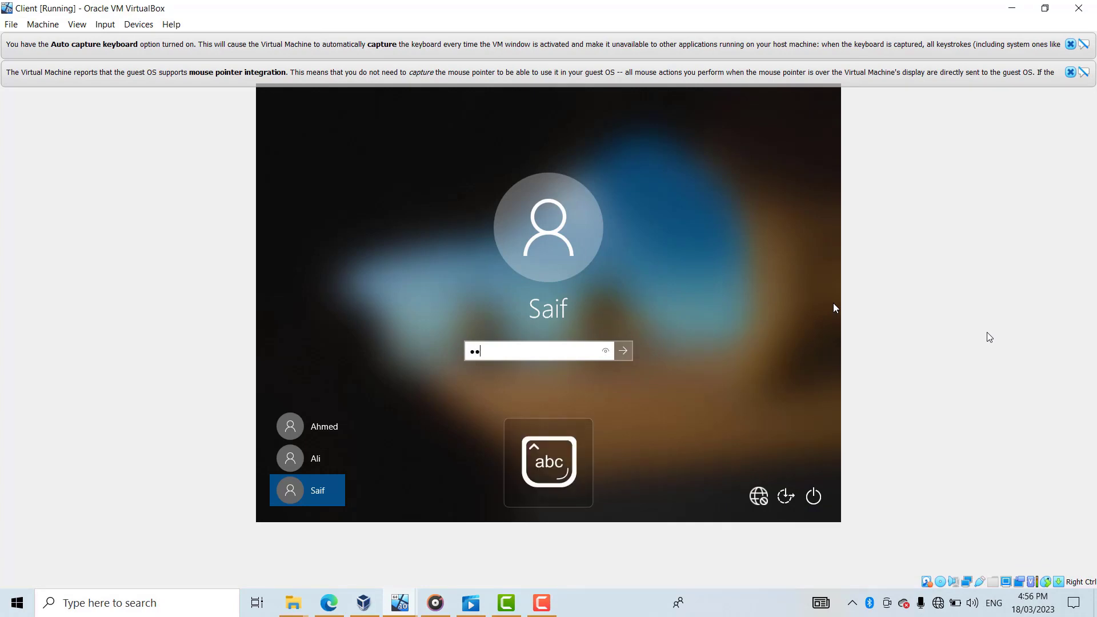
type("aaaa")
key("Return")
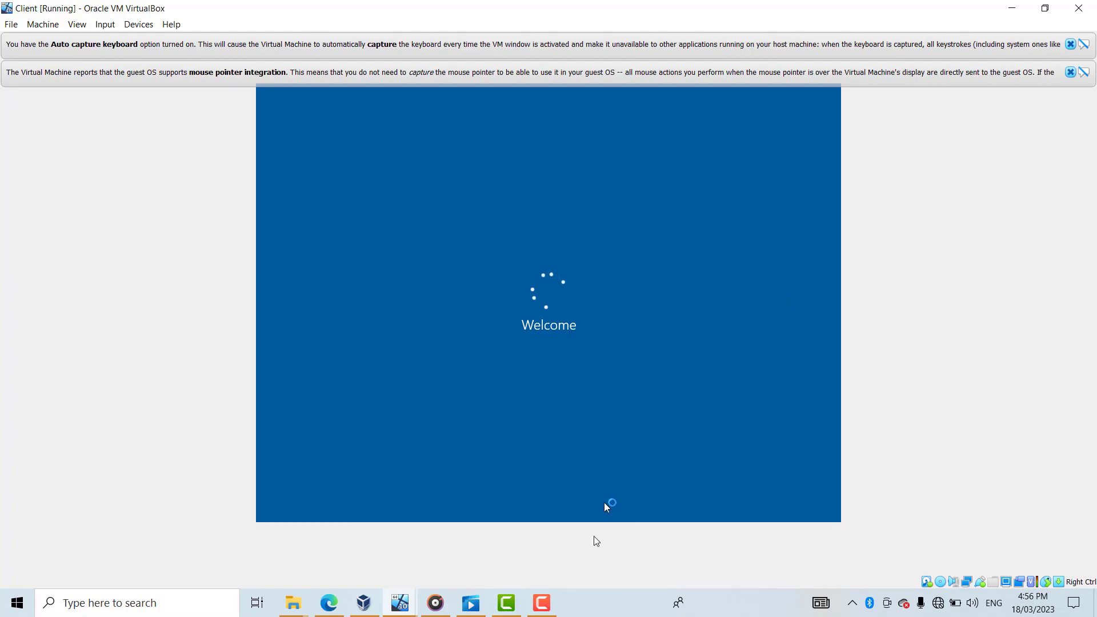
mouse_move(541, 602)
mouse_move(550, 577)
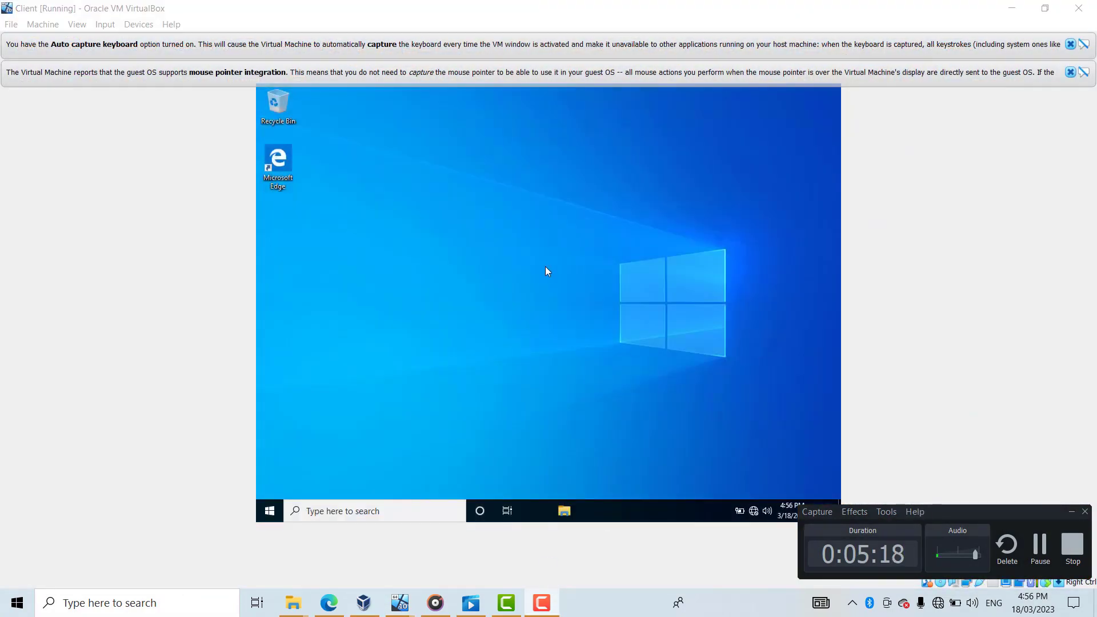
left_click(541, 603)
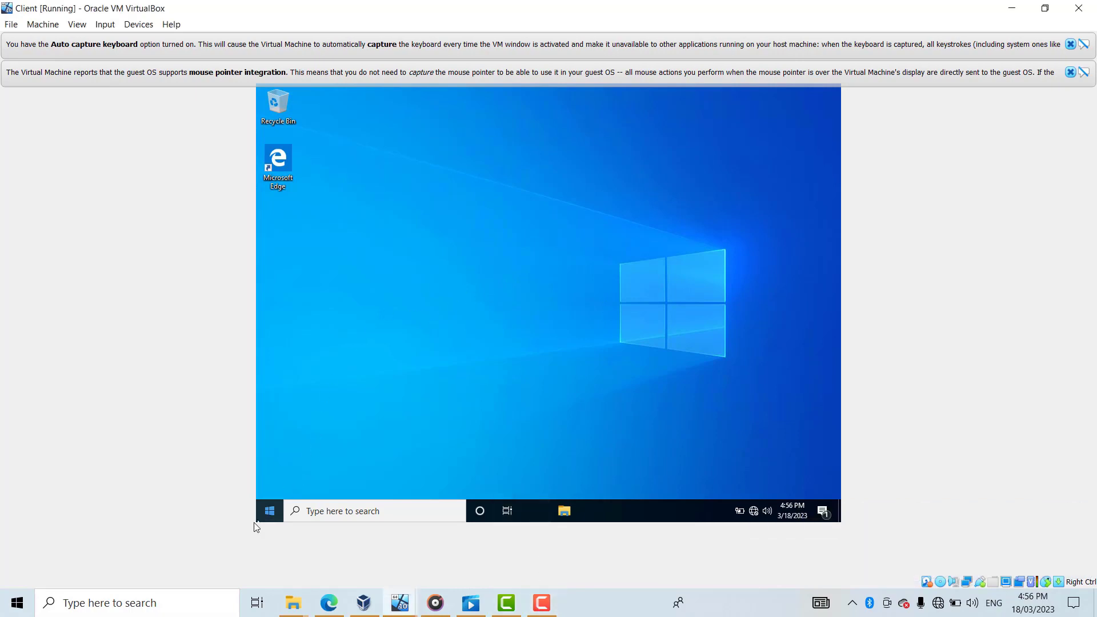
- Open Computer Management's Users list and view the IT user's Member Of tab
right_click(269, 510)
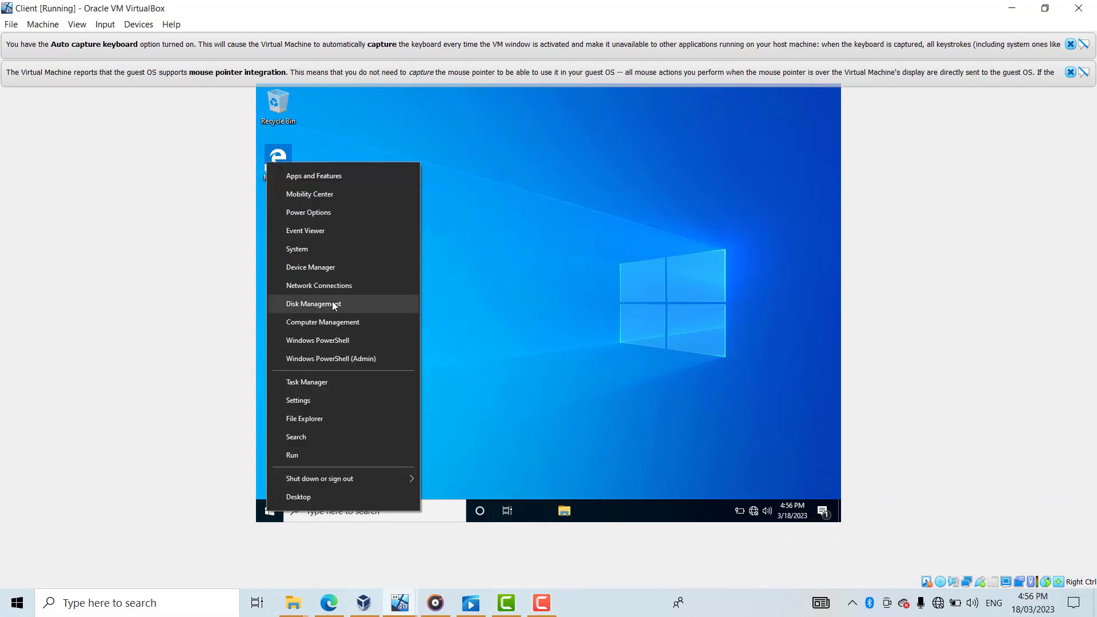
left_click(334, 323)
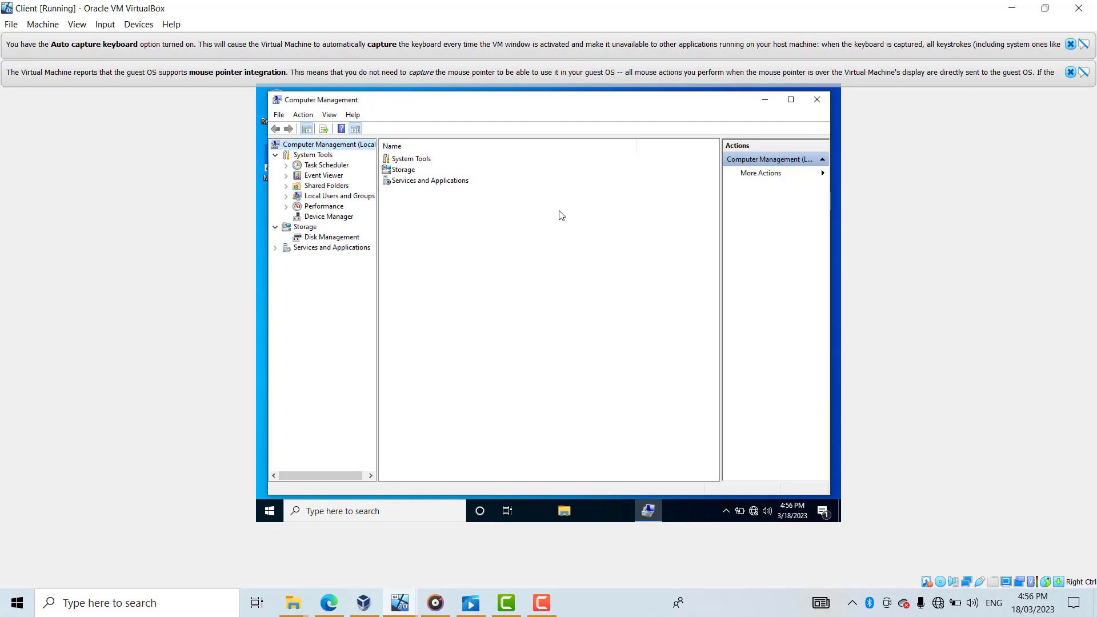
left_click(287, 196)
left_click(326, 207)
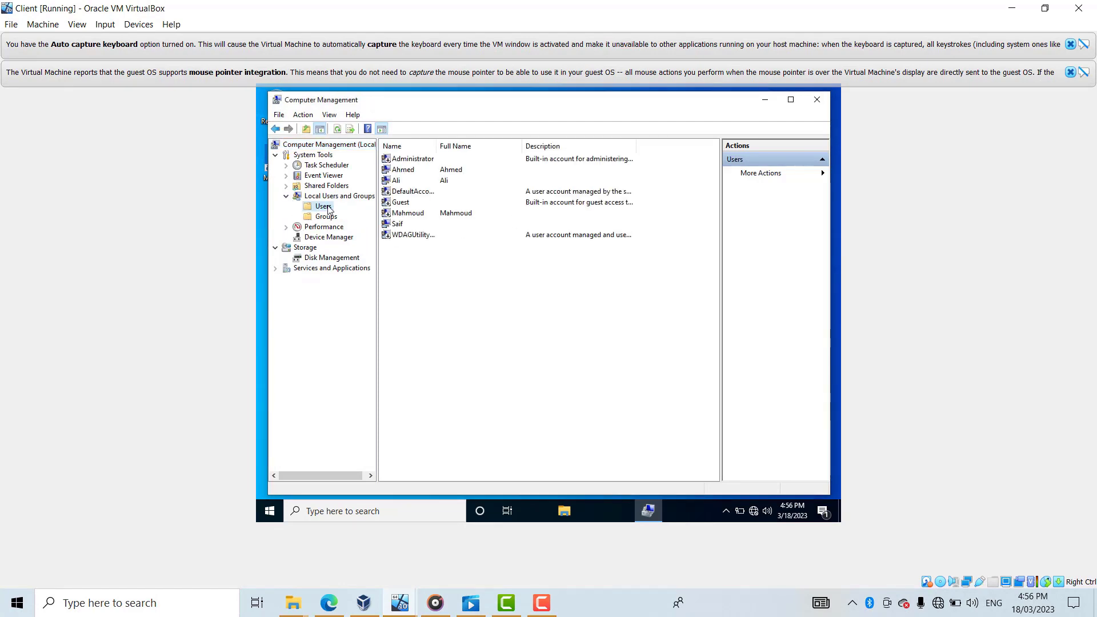
right_click(431, 169)
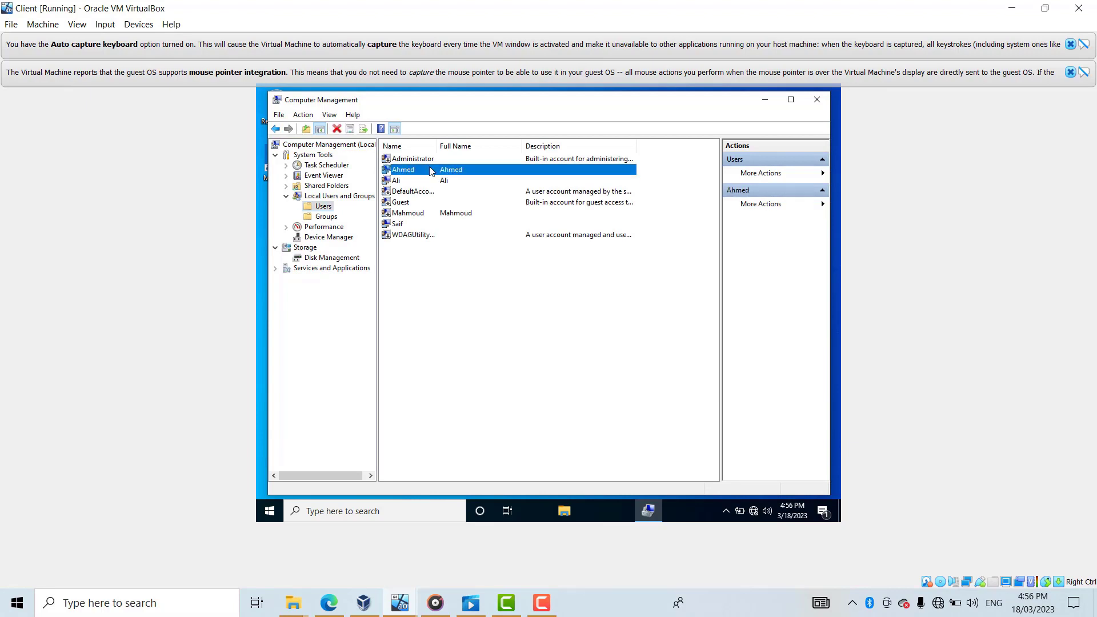
left_click(496, 236)
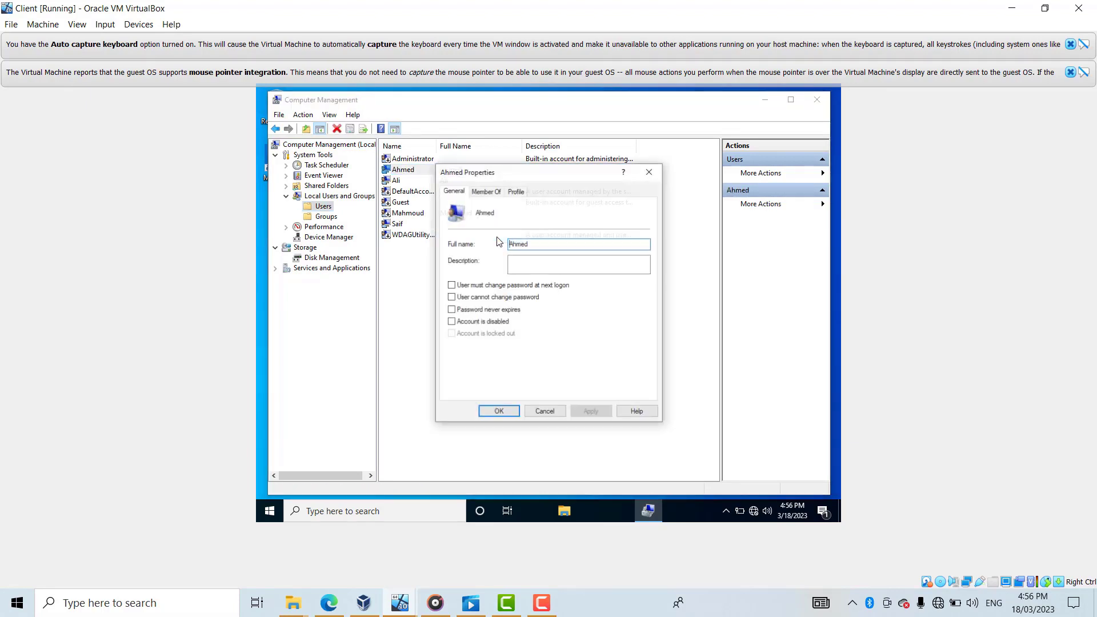
left_click(482, 194)
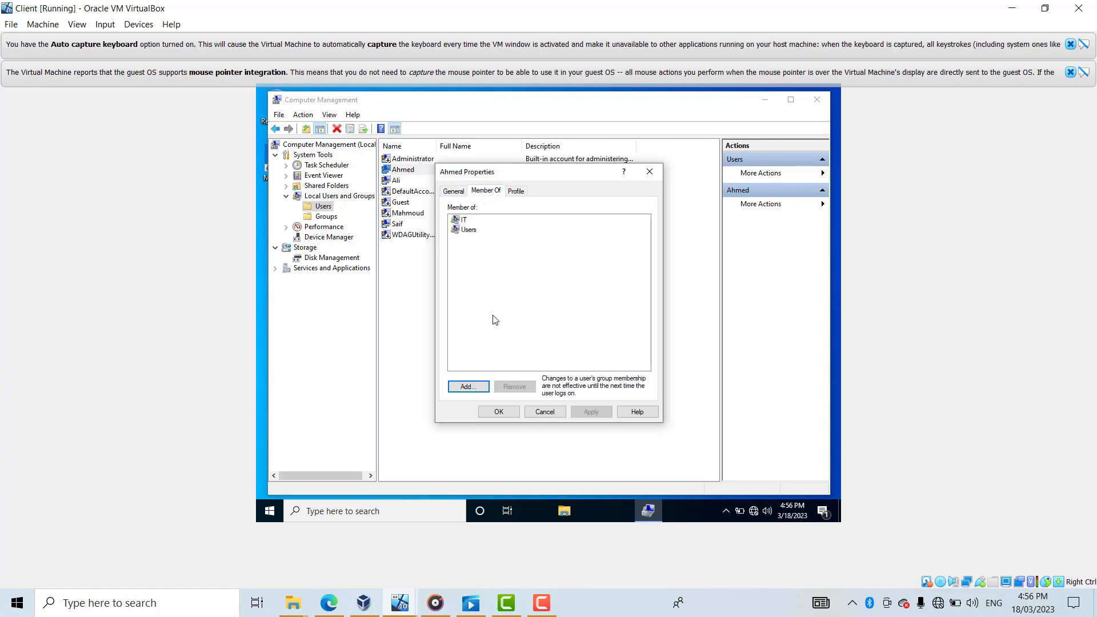
- List all local groups via Add > Advanced > Find Now, then cancel without changes
left_click(474, 388)
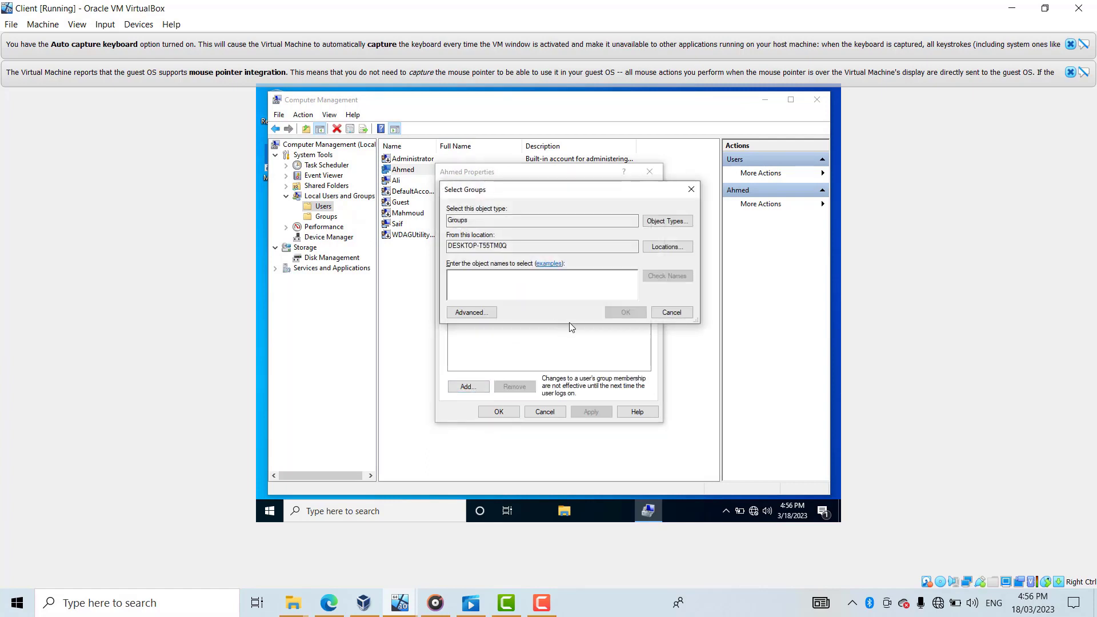
left_click(478, 313)
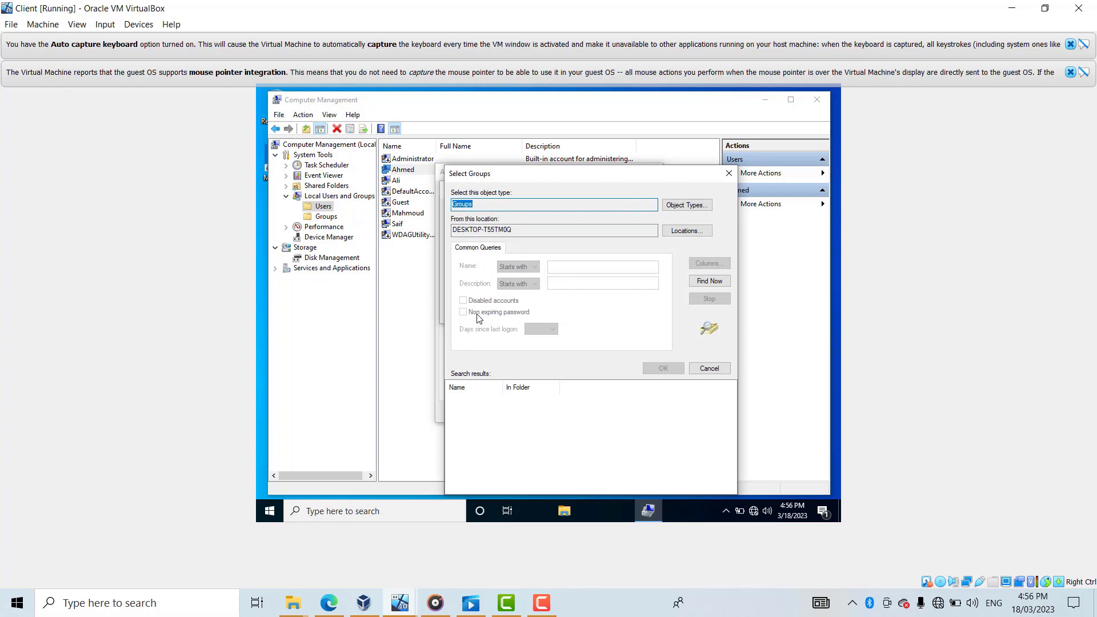
left_click(722, 280)
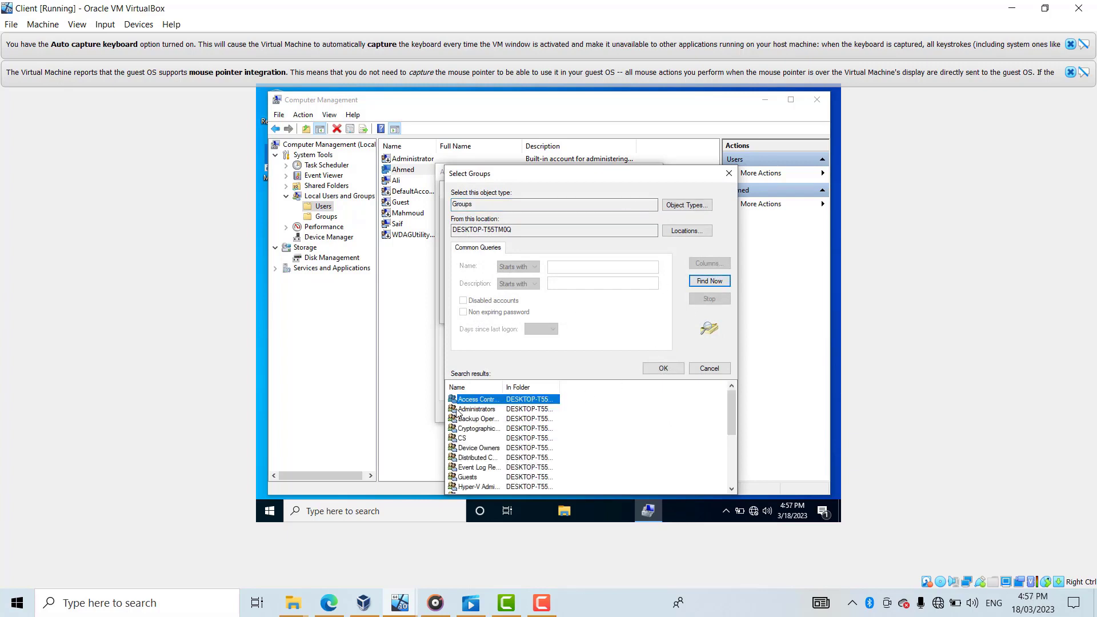
left_click(728, 173)
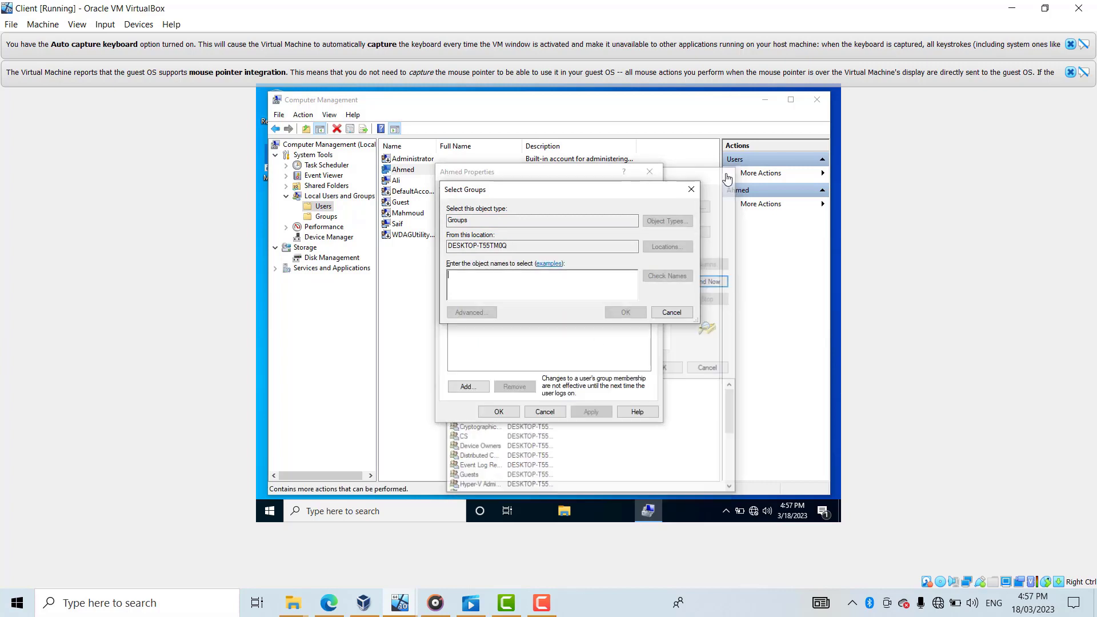
left_click(691, 189)
left_click(650, 172)
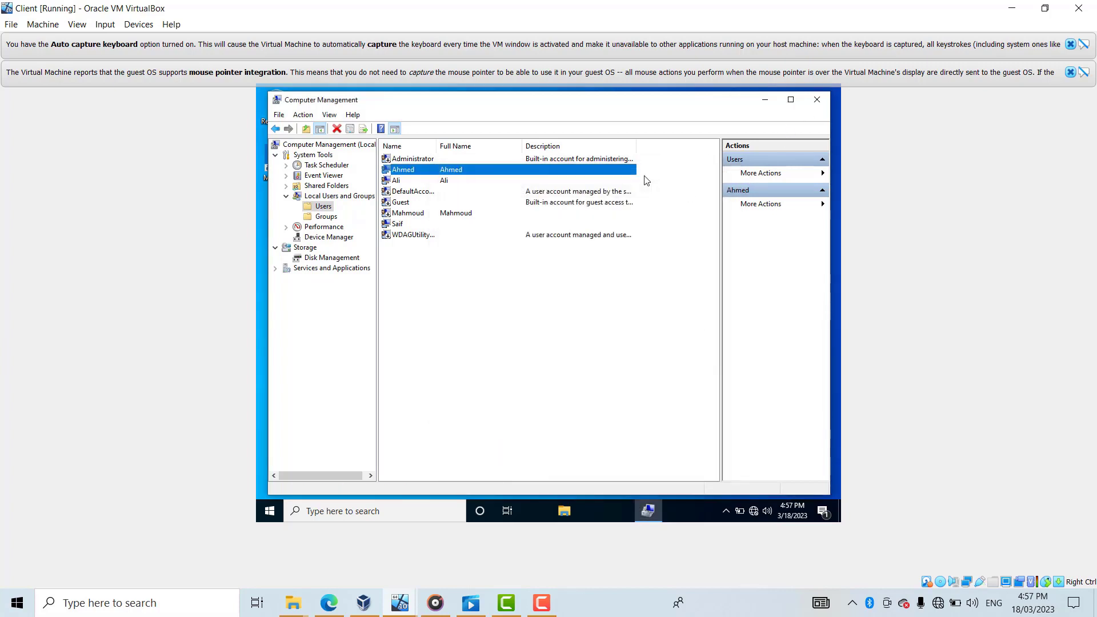
- Close the Computer Management window to return to the Client VM's empty Windows 10 desktop
left_click(817, 101)
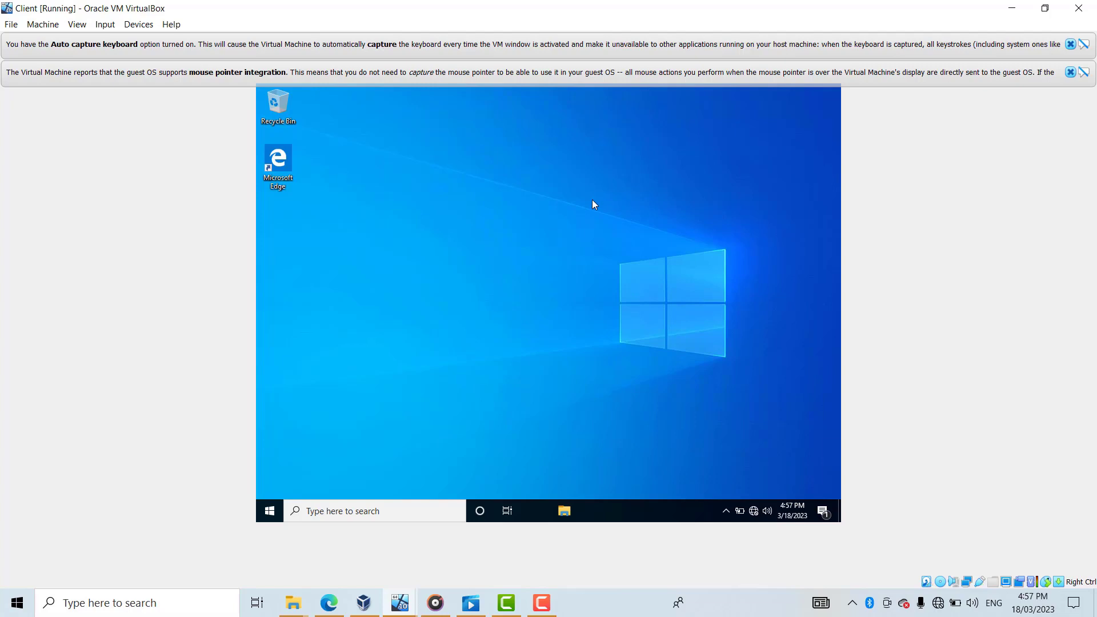
left_click(543, 603)
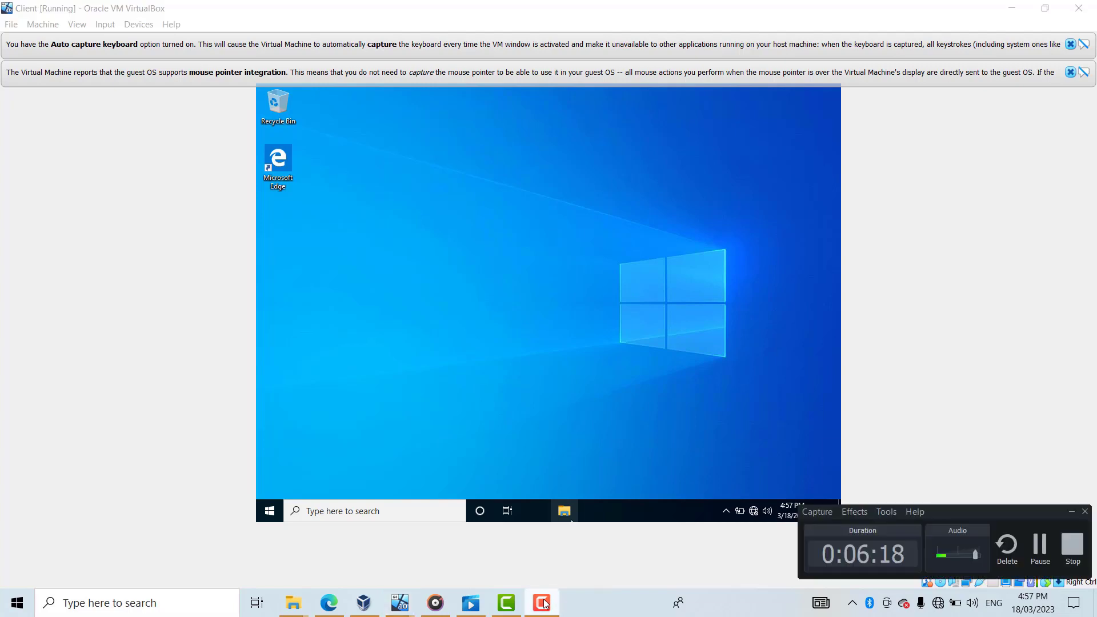